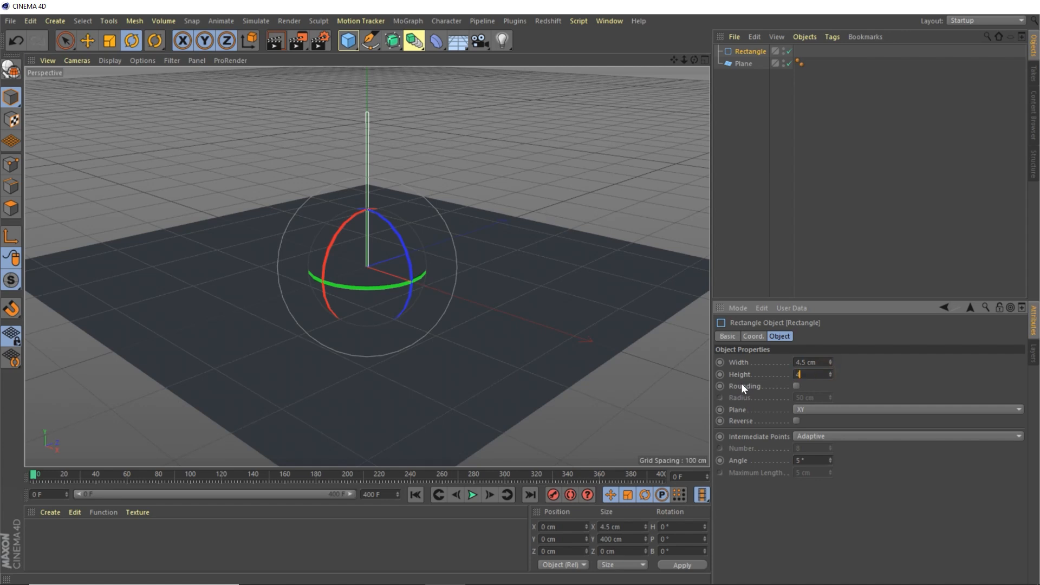
# Set the rectangle spline's height to 4.5 cm and enable rounding with a 0.5 cm radius.
pyautogui.write('.5')
pyautogui.press('Return')
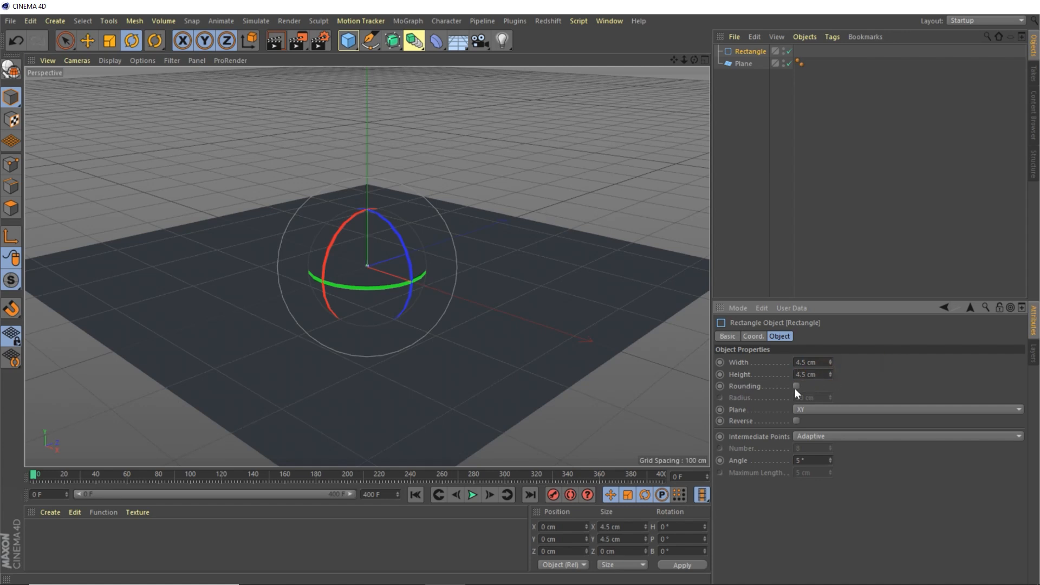
pyautogui.click(796, 387)
pyautogui.doubleClick(813, 397)
pyautogui.write('0.5')
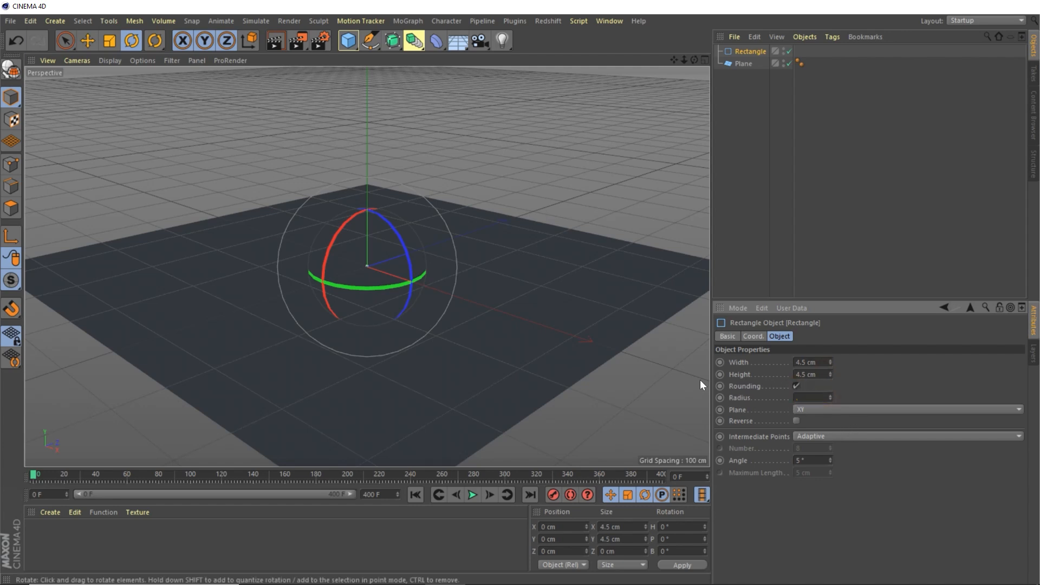
pyautogui.press('Return')
pyautogui.moveTo(329, 241); pyautogui.dragTo(400, 207)
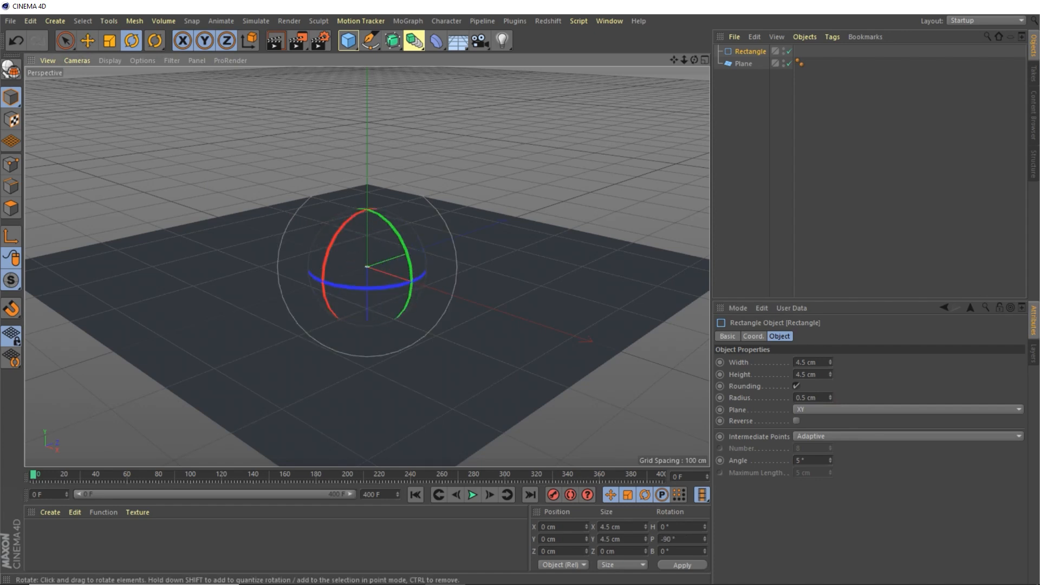
pyautogui.hotkey('ctrl', 'z')
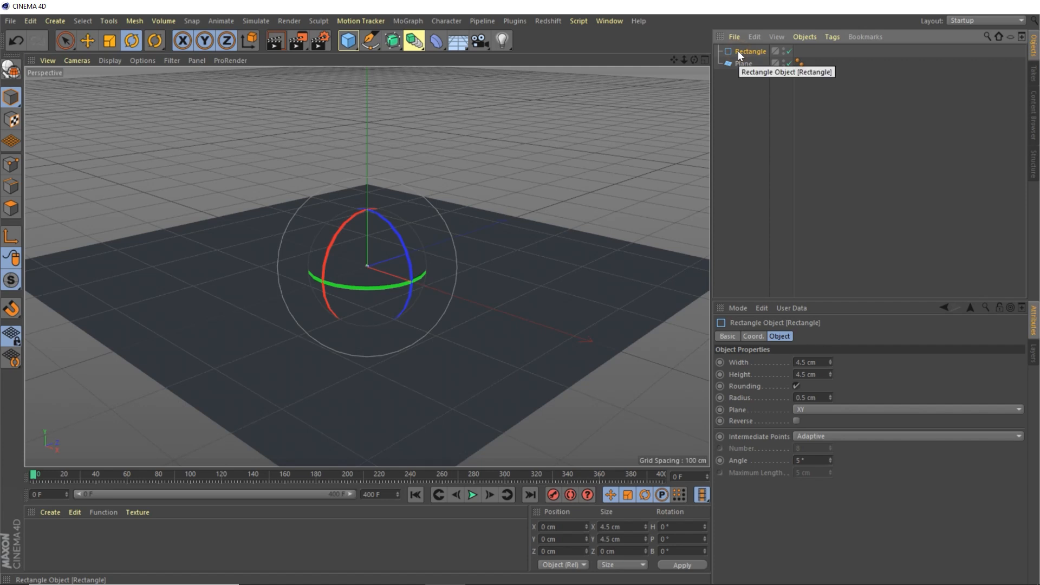
# Extrude the rectangle 25 cm along Z and make the extrusion an editable polygon object.
pyautogui.click(395, 40)
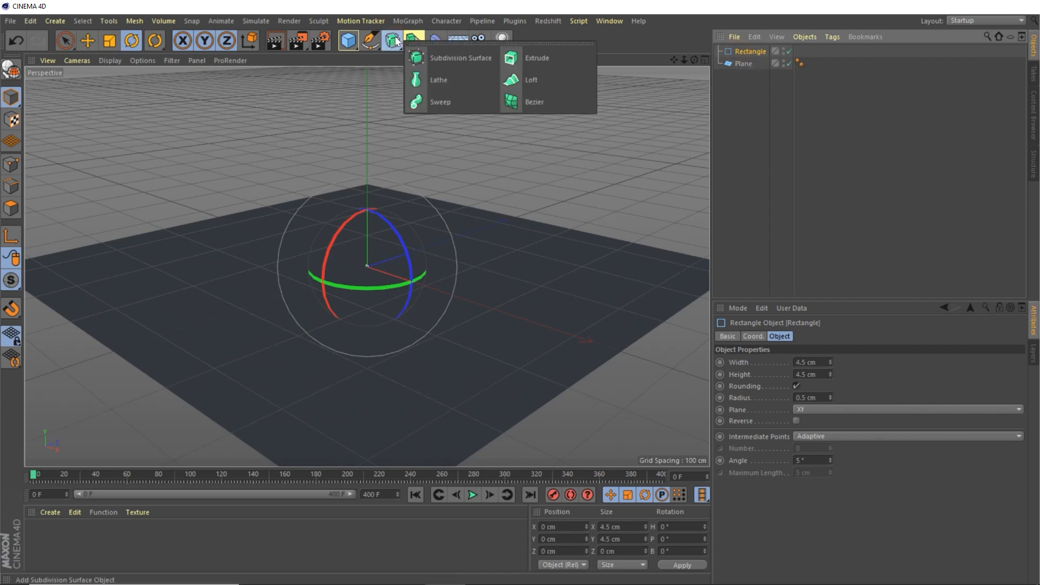
pyautogui.keyDown('alt'); pyautogui.click(521, 58); pyautogui.keyUp('alt')
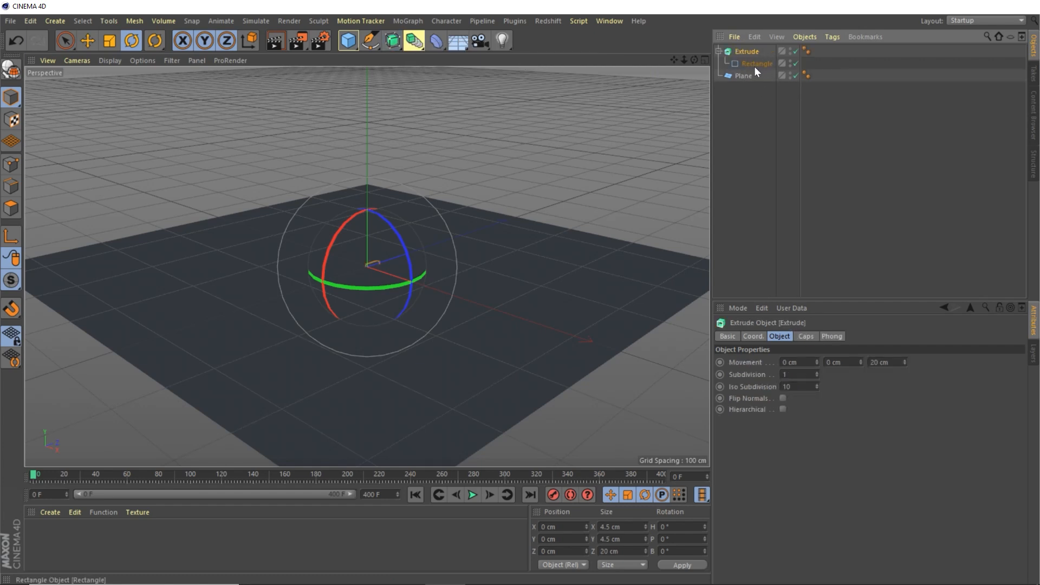
pyautogui.doubleClick(897, 363)
pyautogui.write('25')
pyautogui.press('Return')
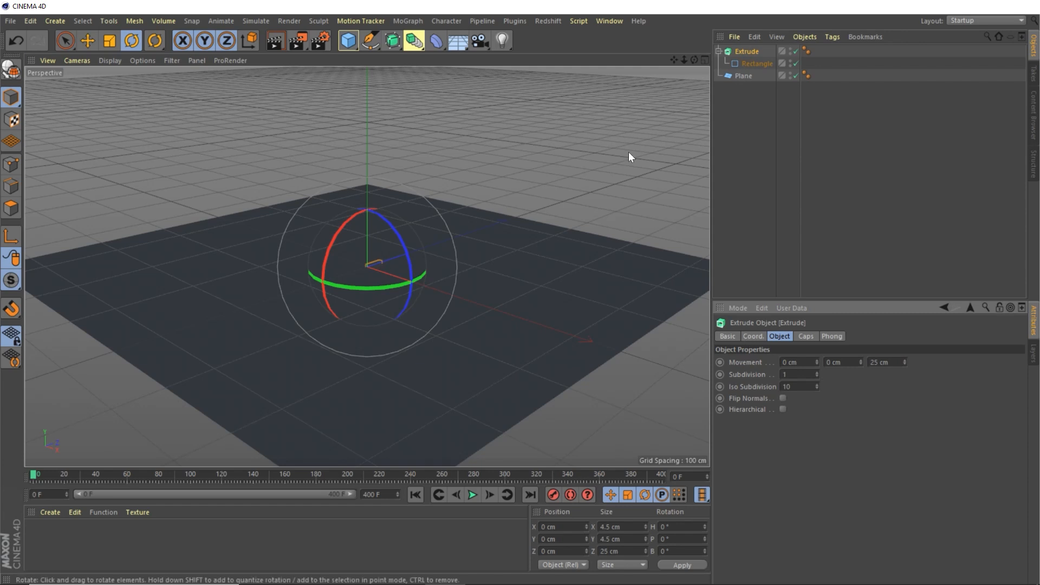
pyautogui.press('c')
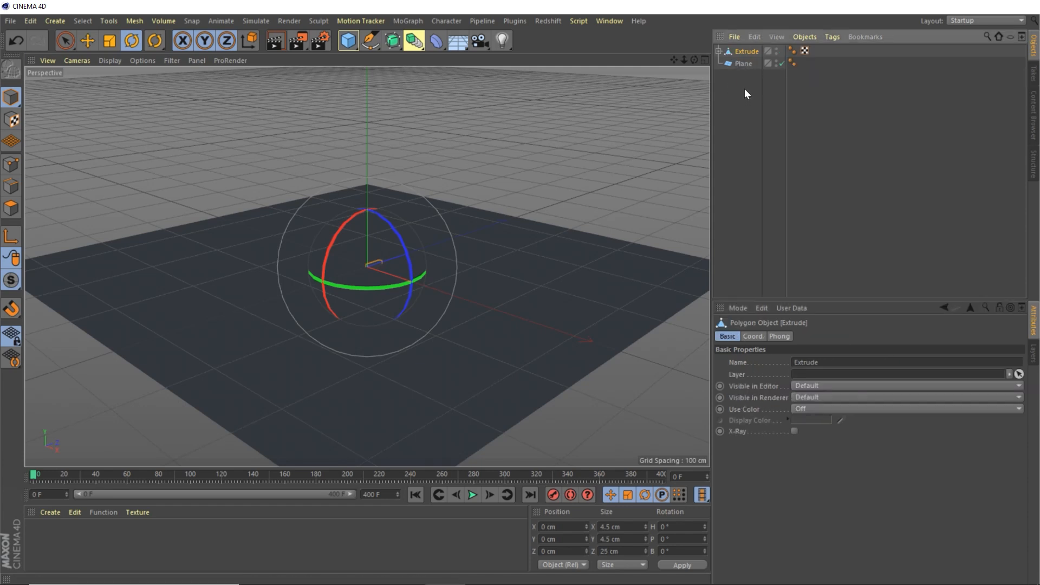
# Add a Cloner as parent of the extruded object and set it to Grid Array mode.
pyautogui.click(403, 22)
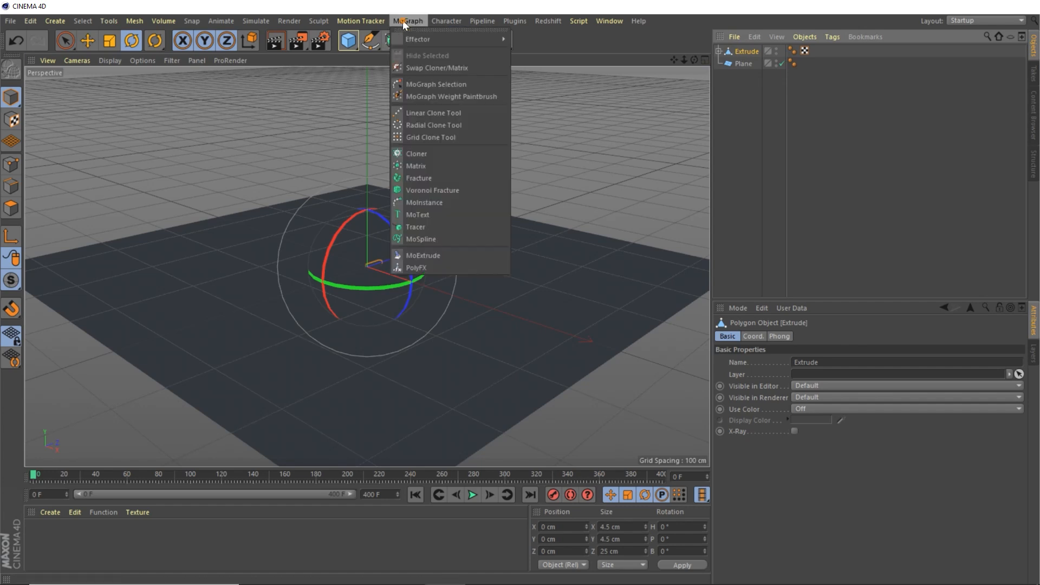
pyautogui.click(427, 155)
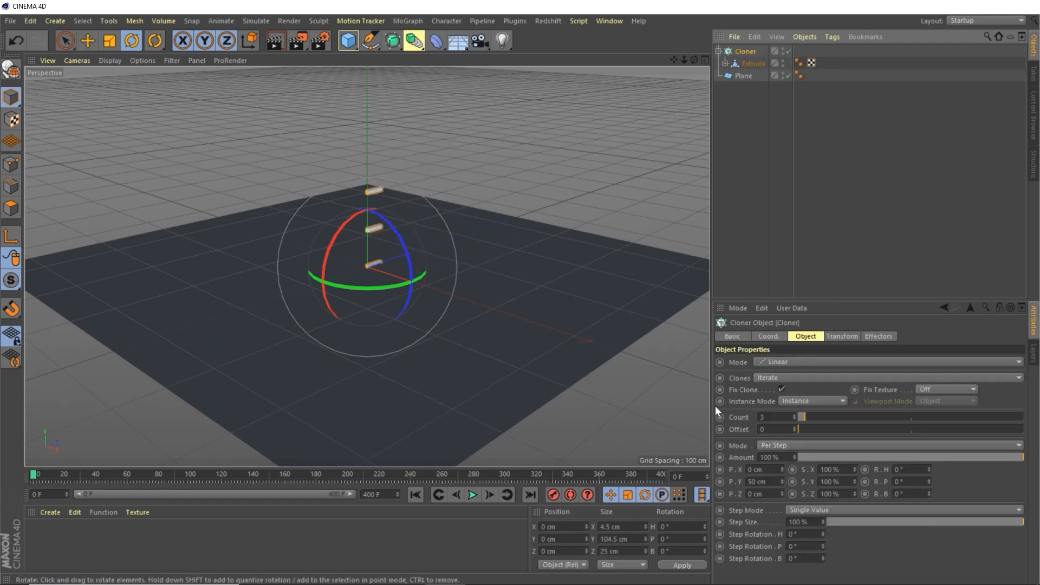
pyautogui.click(799, 361)
pyautogui.click(784, 410)
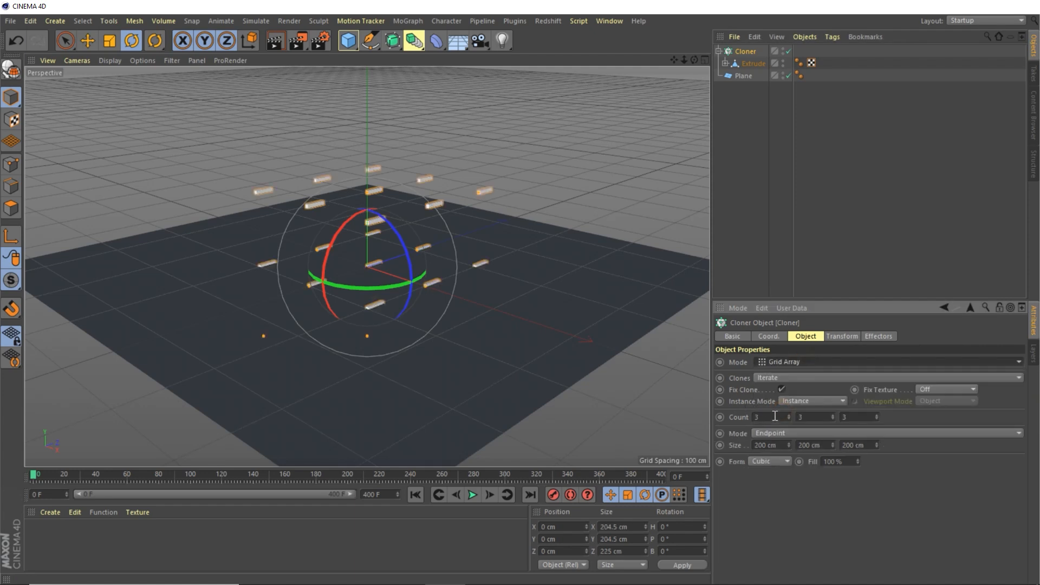
# Set the cloner's grid count to 50 in X, 1 in Y and 50 in Z.
pyautogui.doubleClick(774, 416)
pyautogui.write('50')
pyautogui.press('Tab')
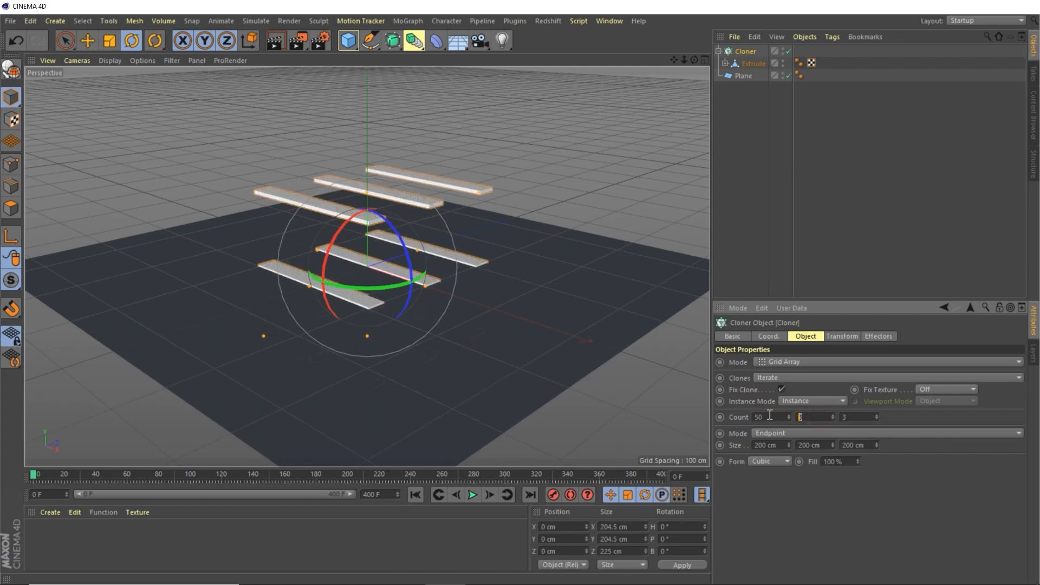
pyautogui.write('1')
pyautogui.press('Tab')
pyautogui.write('50')
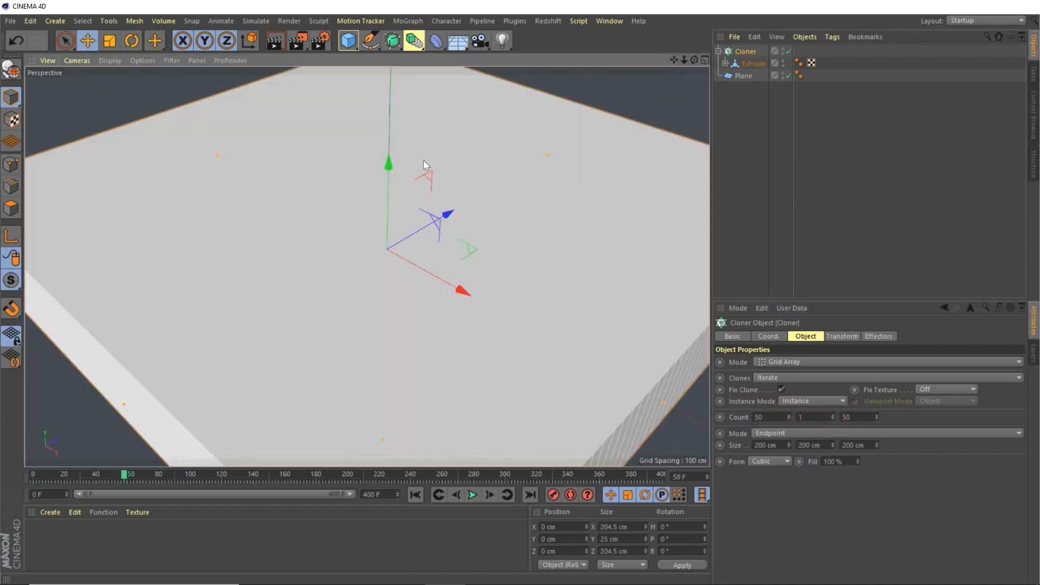
# Switch the viewport to Gouraud Shading (Lines) and set the cloner's grid size to 600 cm in X and Z.
pyautogui.click(110, 60)
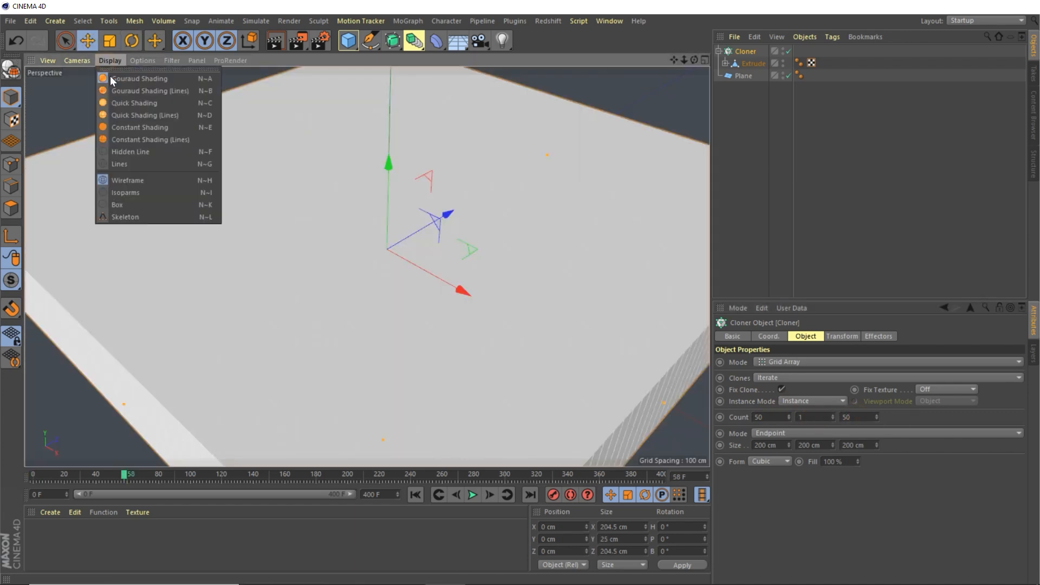
pyautogui.click(142, 90)
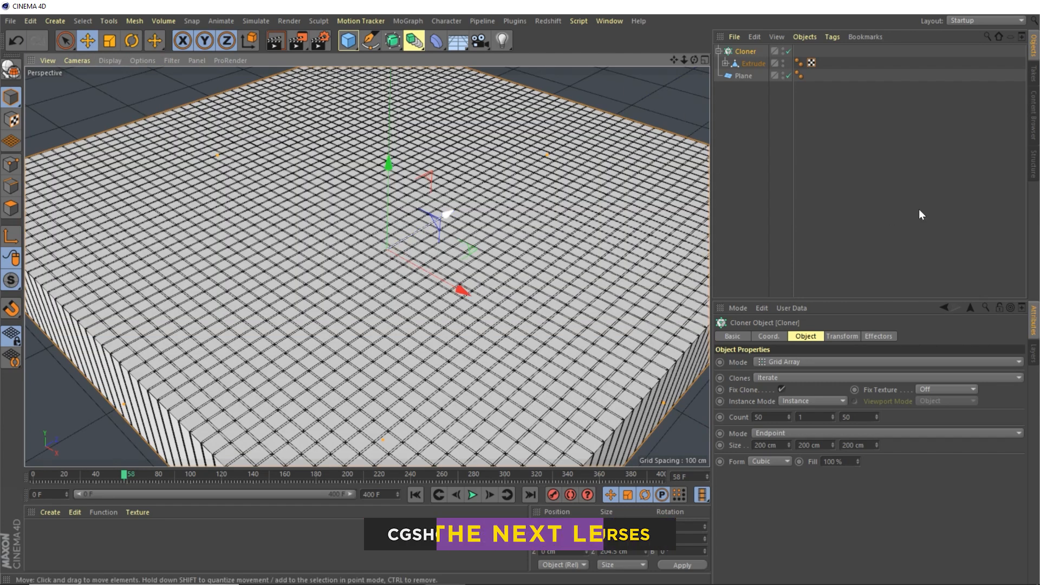
pyautogui.doubleClick(772, 445)
pyautogui.write('6')
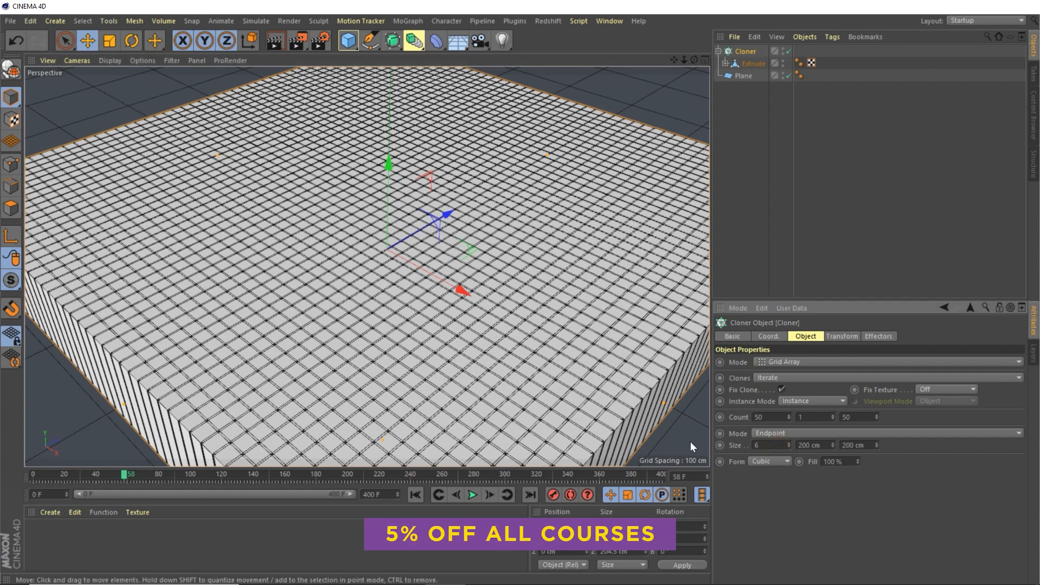
pyautogui.write('00')
pyautogui.doubleClick(858, 445)
pyautogui.write('6')
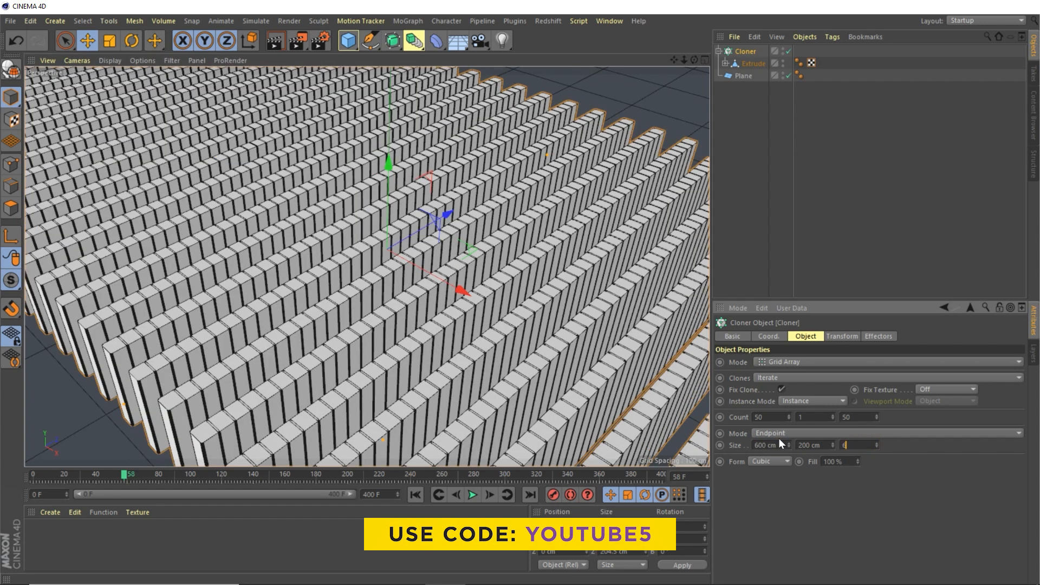
pyautogui.write('00')
pyautogui.press('Return')
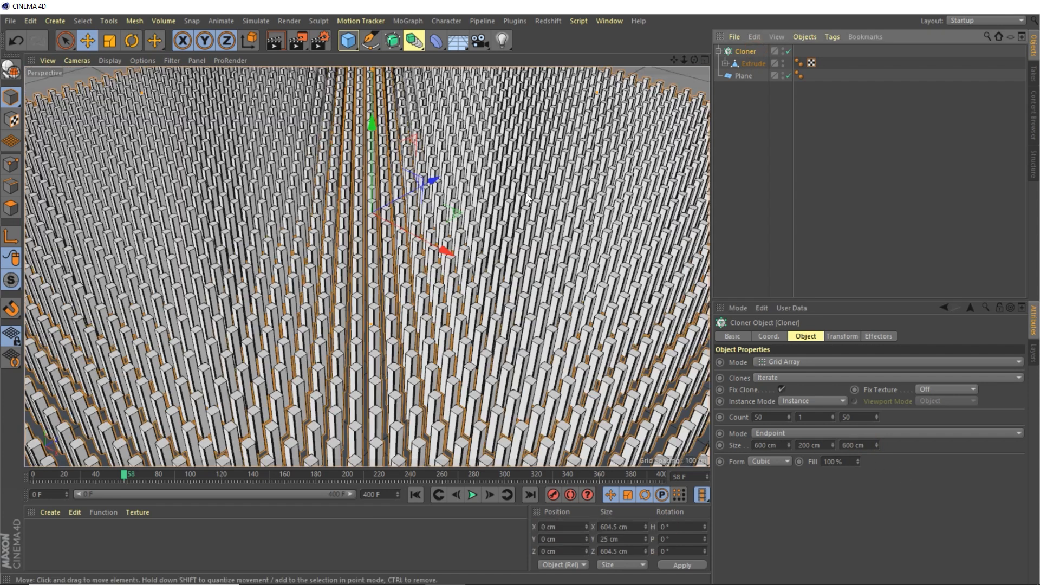
# Add a Plain effector to the cloner with position offsets of 0 cm in Y and 20 cm in Z.
pyautogui.click(407, 21)
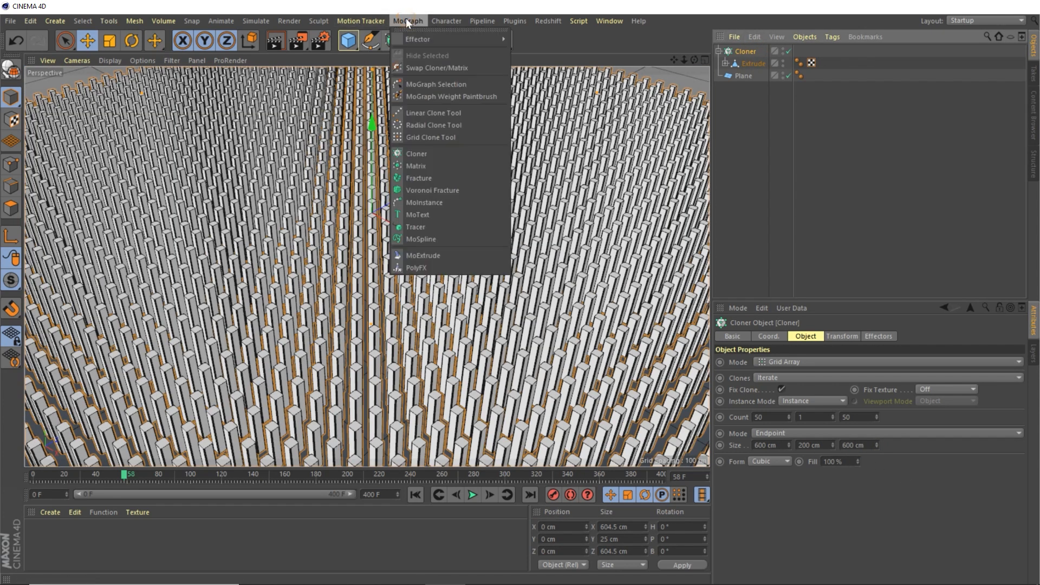
pyautogui.moveTo(424, 36)
pyautogui.click(532, 58)
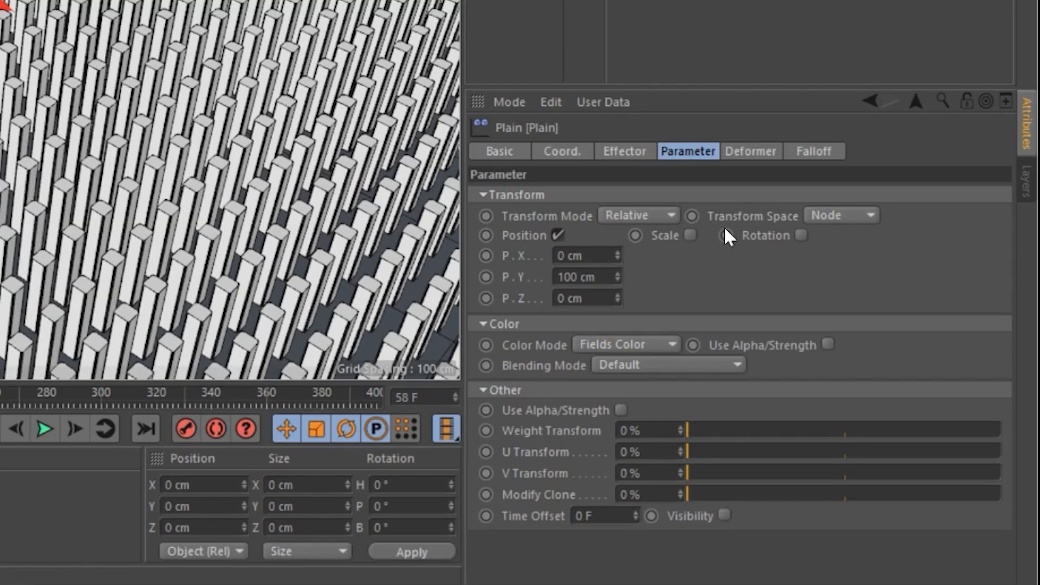
pyautogui.click(687, 151)
pyautogui.moveTo(607, 283); pyautogui.dragTo(489, 279)
pyautogui.write('0')
pyautogui.press('Return')
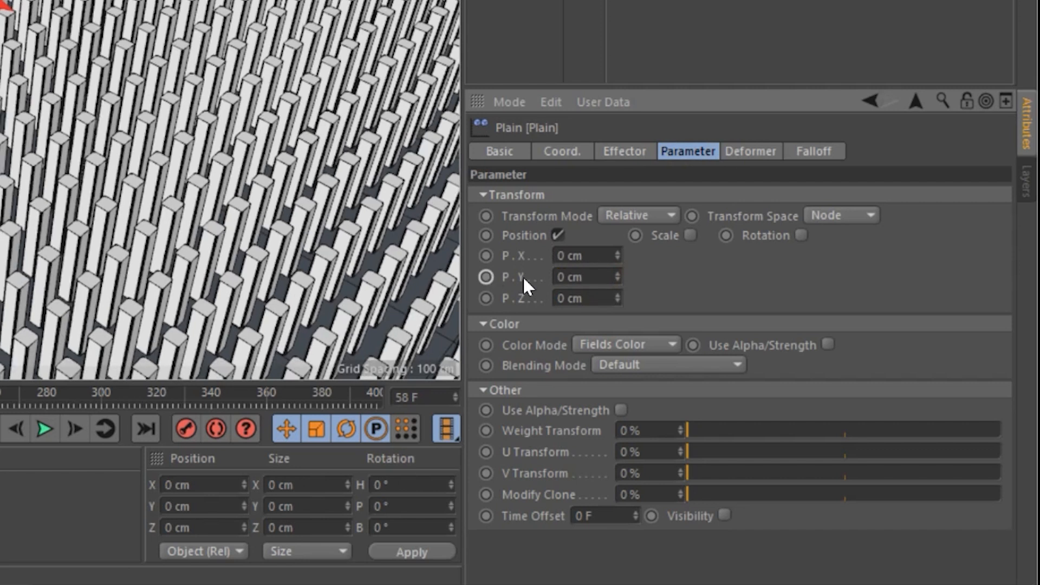
pyautogui.click(601, 297)
pyautogui.write('20')
pyautogui.press('Return')
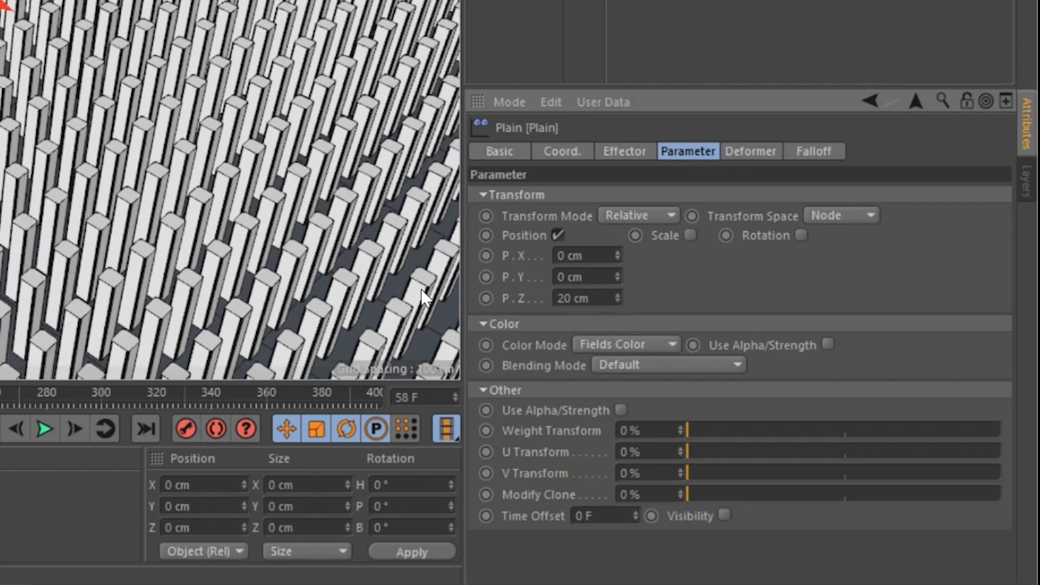
# Enable scale on the Plain effector with 1.25 in X and 1.4 in Y, using Fields Color as color mode.
pyautogui.click(690, 235)
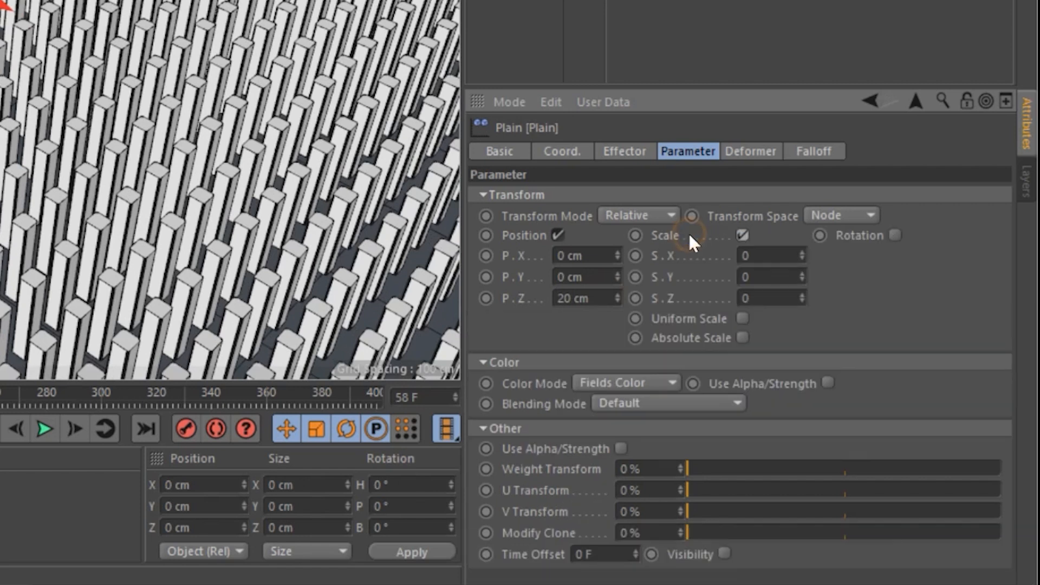
pyautogui.click(773, 257)
pyautogui.write('1.25')
pyautogui.press('Tab')
pyautogui.write('1.4')
pyautogui.press('Return')
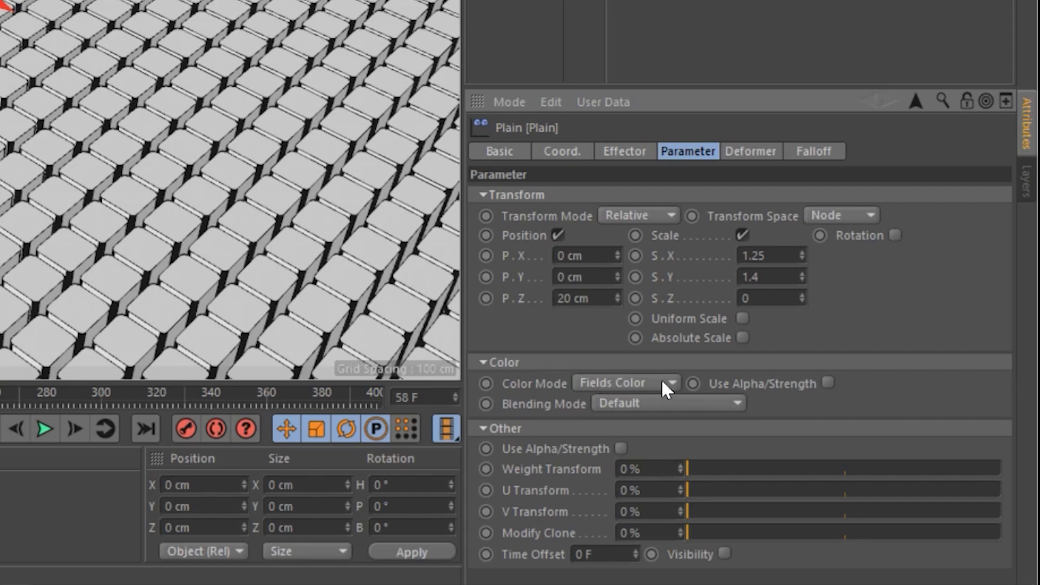
pyautogui.click(612, 377)
pyautogui.click(605, 468)
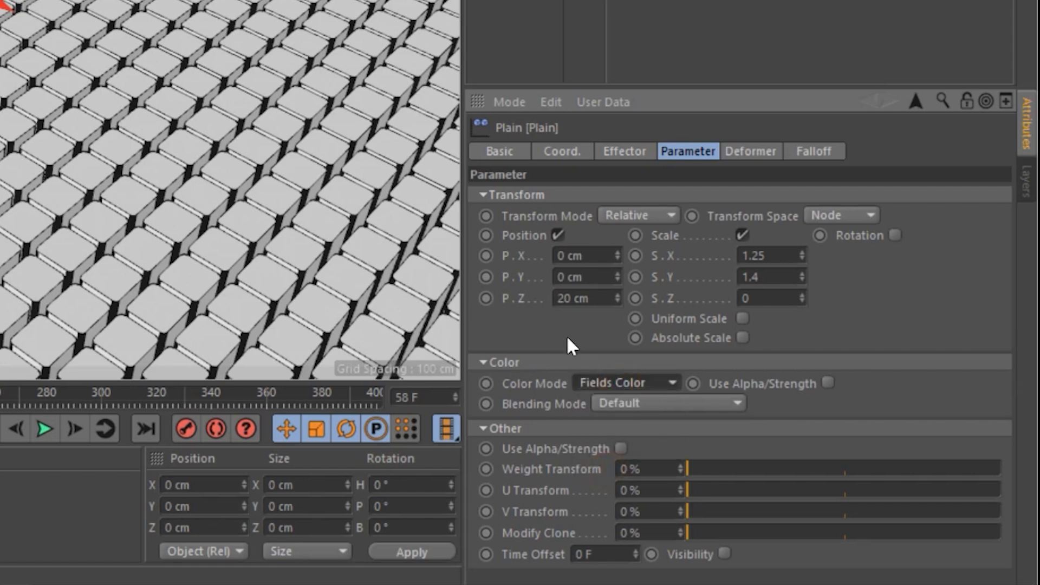
# Add a Torus Field to the Plain effector's falloff and set its thickness to 25 cm.
pyautogui.click(813, 149)
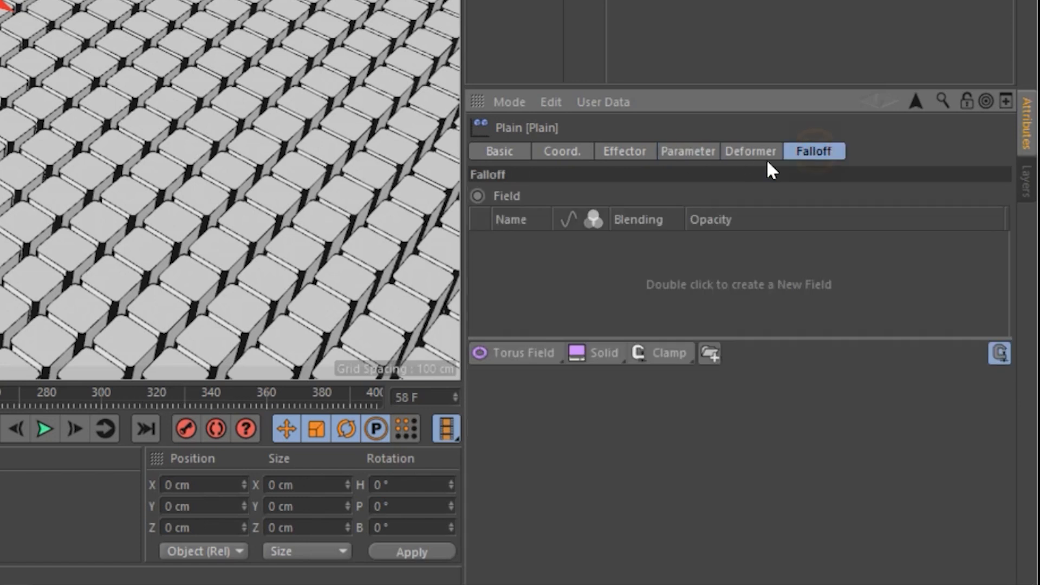
pyautogui.click(496, 357)
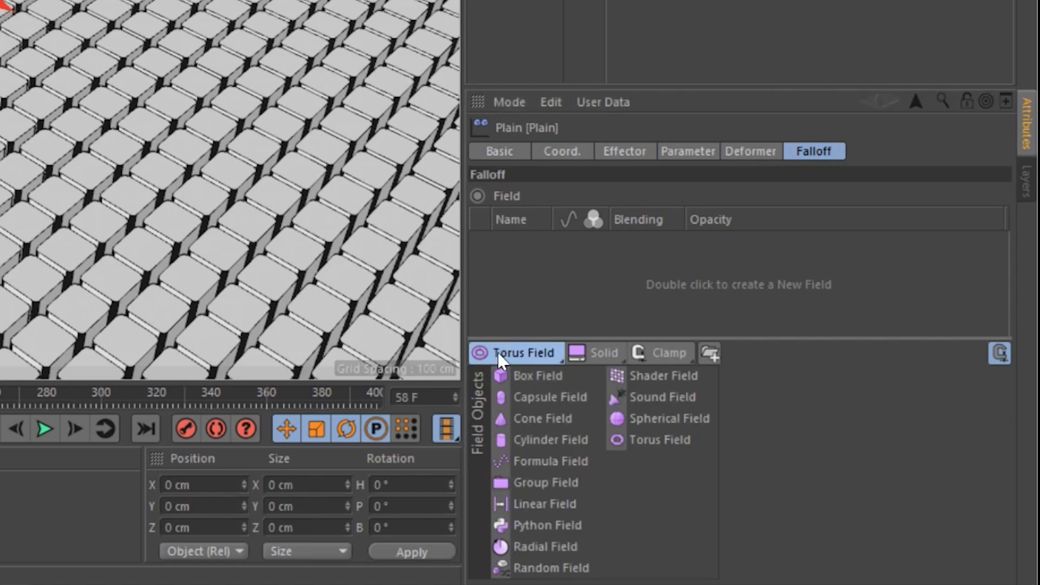
pyautogui.click(645, 439)
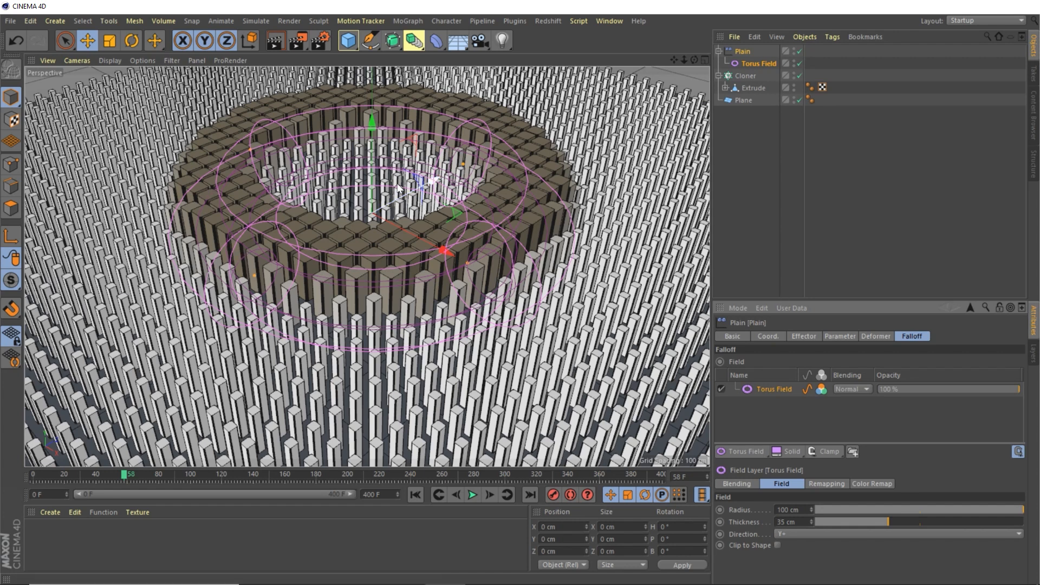
pyautogui.moveTo(802, 522); pyautogui.dragTo(757, 512)
pyautogui.write('25')
pyautogui.press('Return')
# Keyframe the Torus Field's radius at 0 cm on frame 0.
pyautogui.click(34, 472)
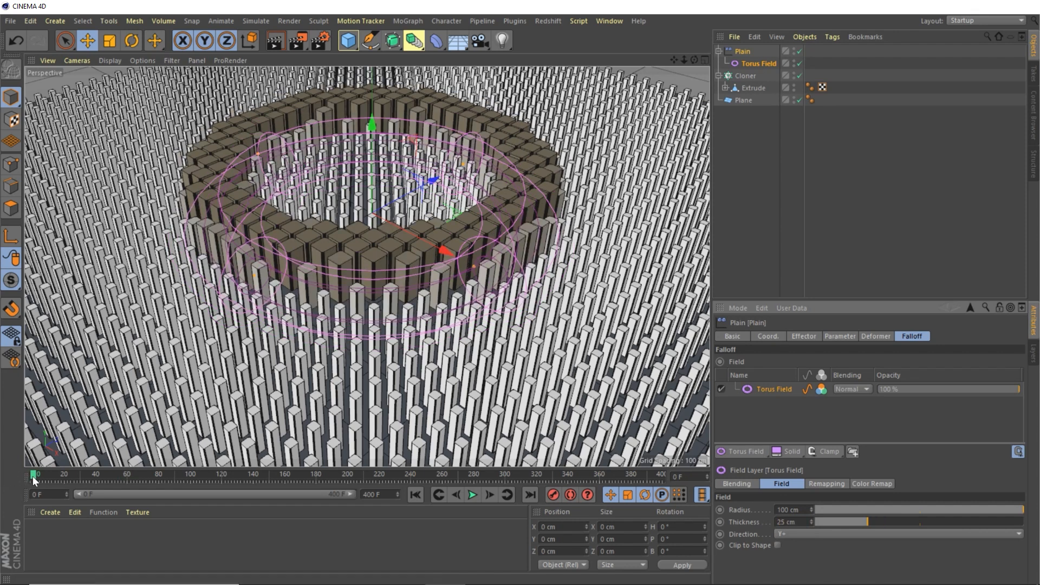
pyautogui.moveTo(806, 508); pyautogui.dragTo(743, 506)
pyautogui.write('0')
pyautogui.press('Return')
pyautogui.keyDown('ctrl'); pyautogui.click(719, 510); pyautogui.keyUp('ctrl')
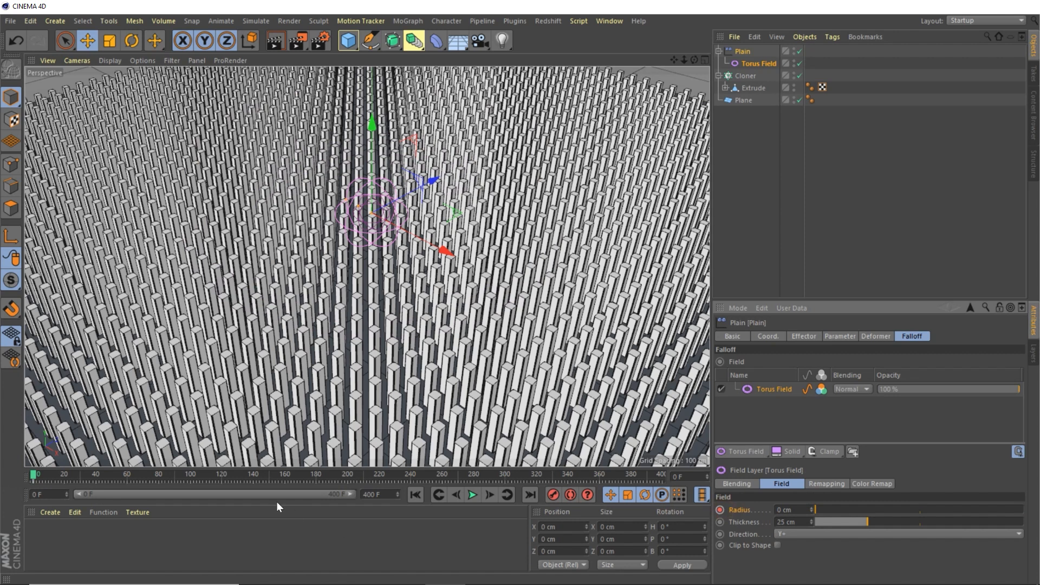
# Keyframe the Torus Field's radius at 442 cm on frame 200 and return to the start of the timeline.
pyautogui.moveTo(267, 476); pyautogui.dragTo(349, 479)
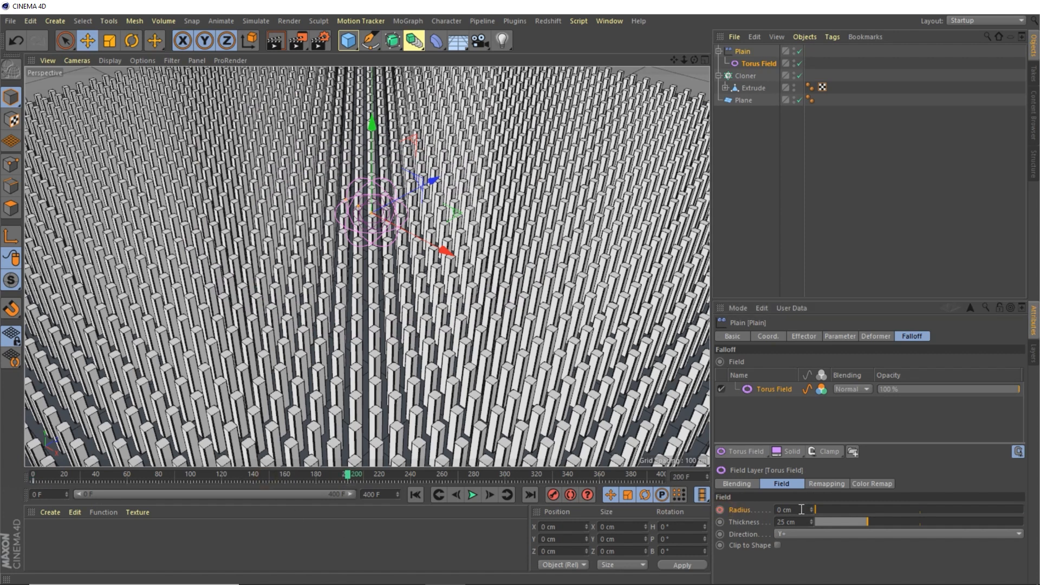
pyautogui.moveTo(801, 509); pyautogui.dragTo(725, 507)
pyautogui.write('442')
pyautogui.press('Return')
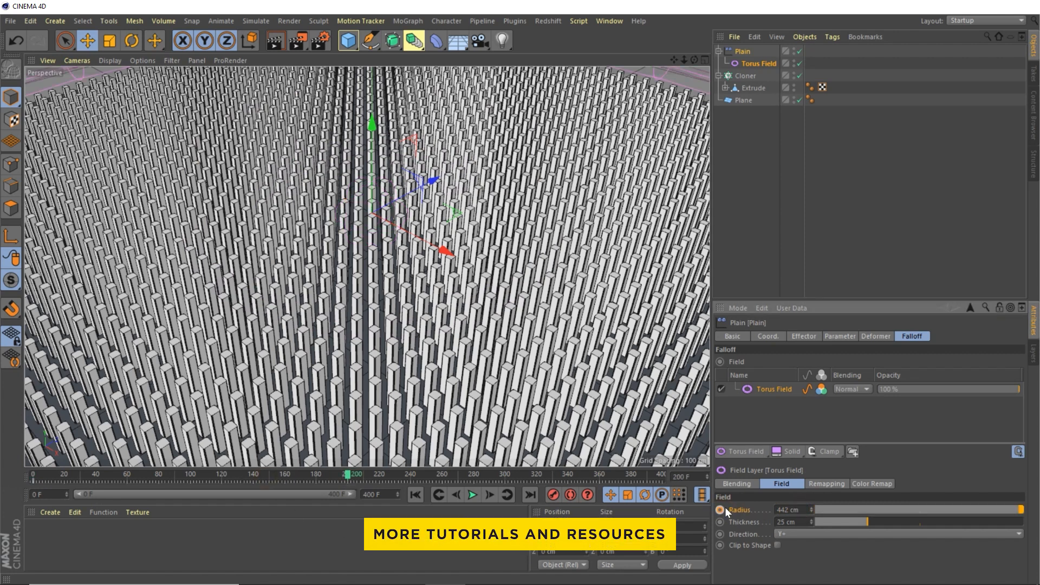
pyautogui.keyDown('ctrl'); pyautogui.click(720, 509); pyautogui.keyUp('ctrl')
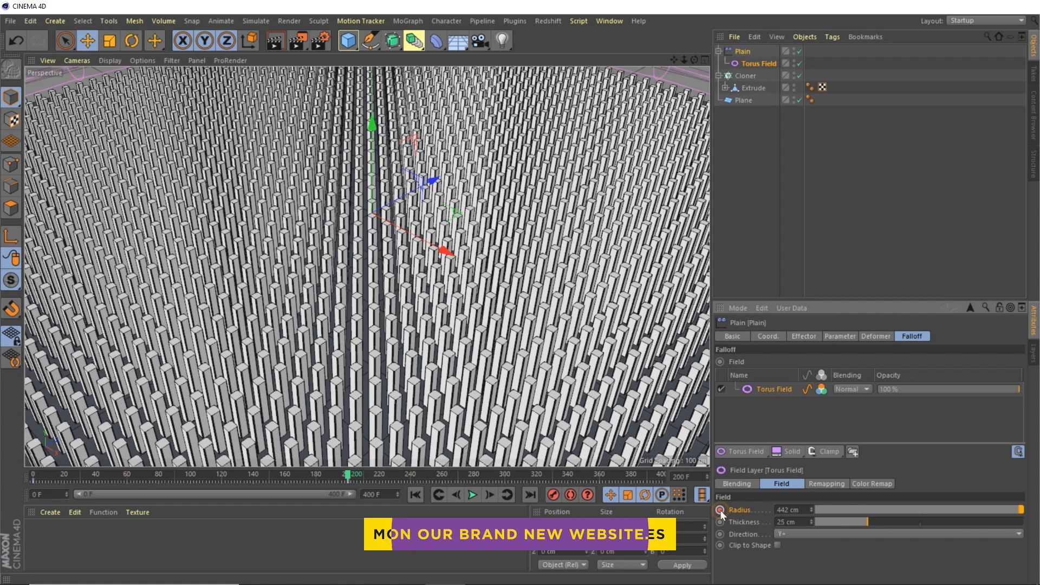
pyautogui.click(414, 495)
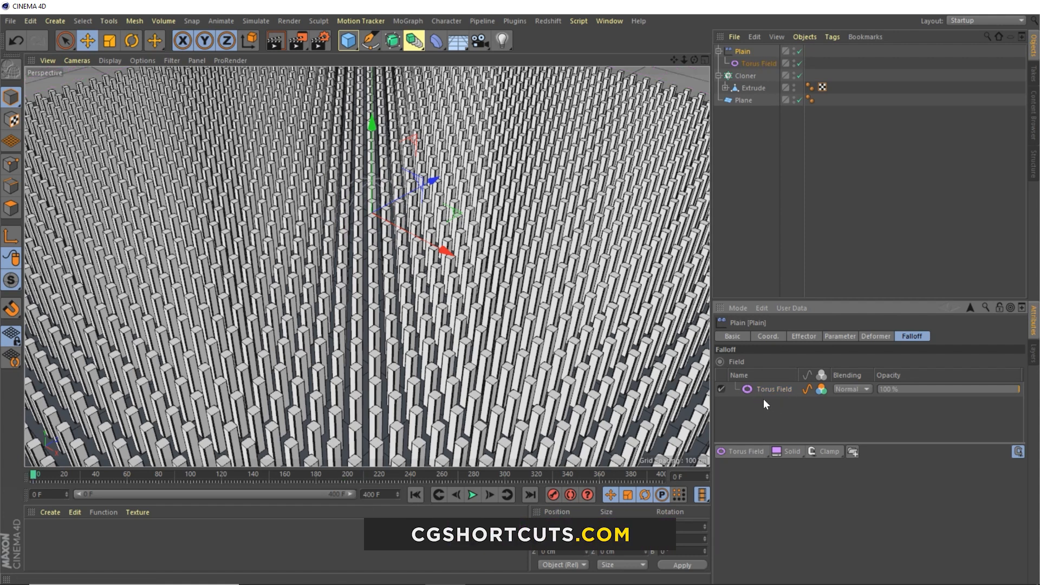
# Add a Delay and a Decay modifier layer above the Torus Field in the Plain effector's falloff, and preview the animation.
pyautogui.click(820, 450)
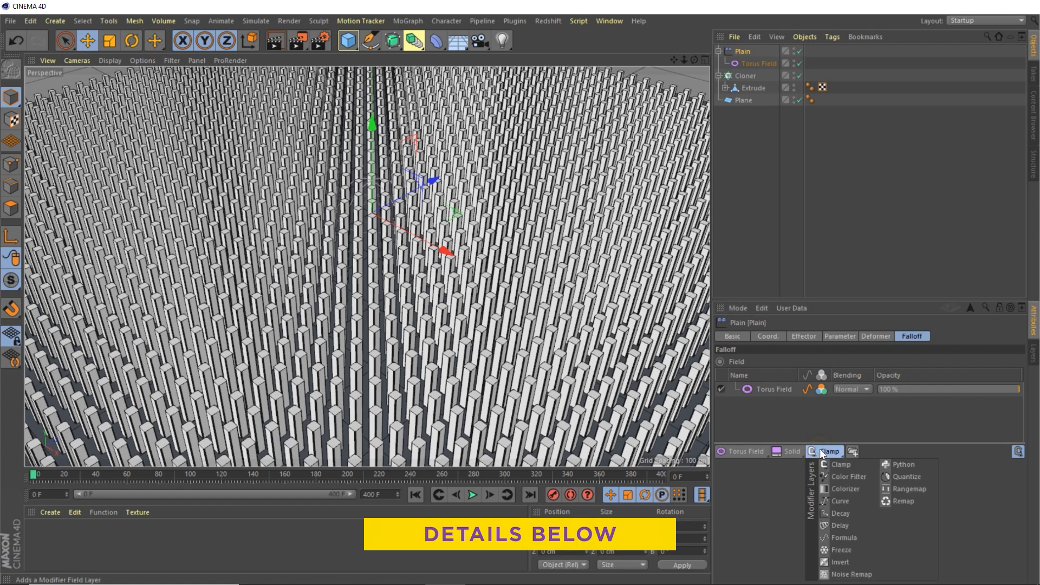
pyautogui.click(830, 526)
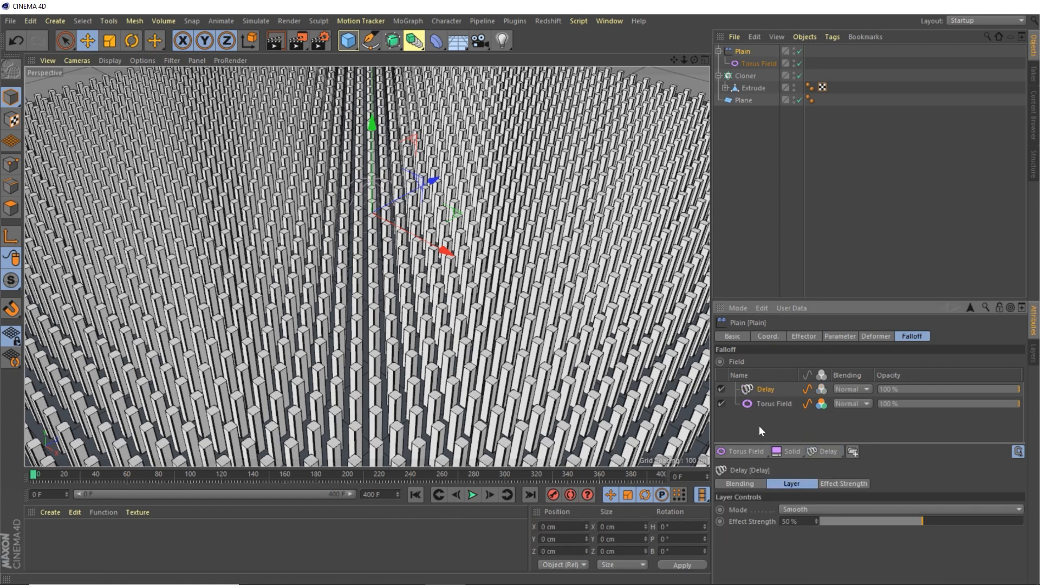
pyautogui.click(819, 449)
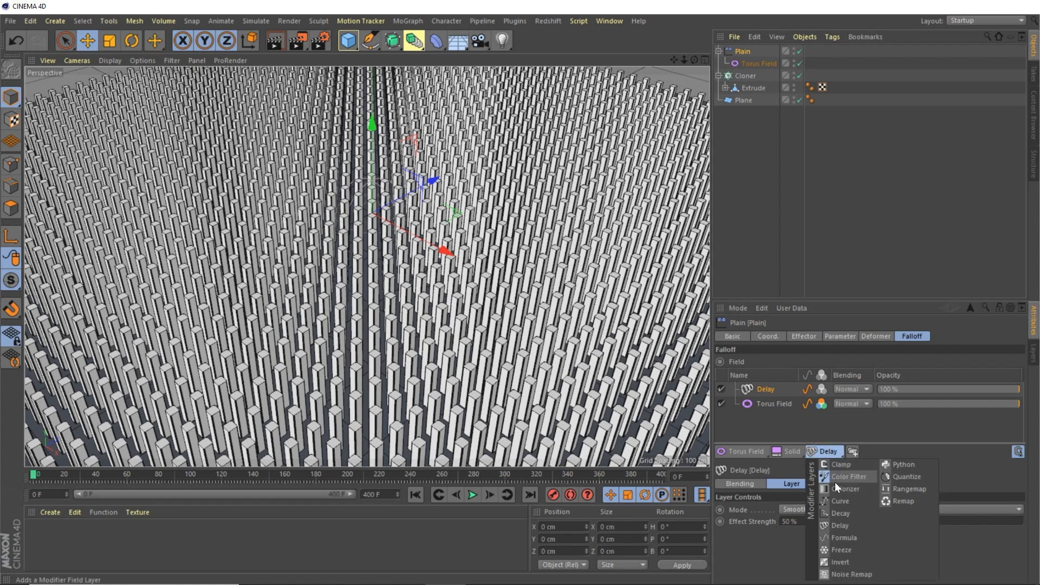
pyautogui.click(837, 515)
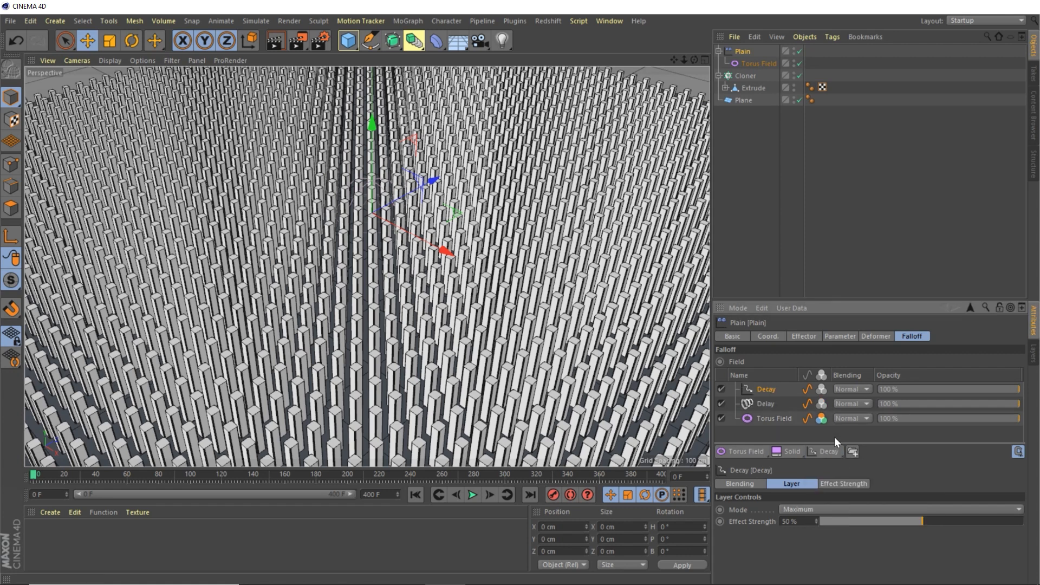
pyautogui.click(472, 494)
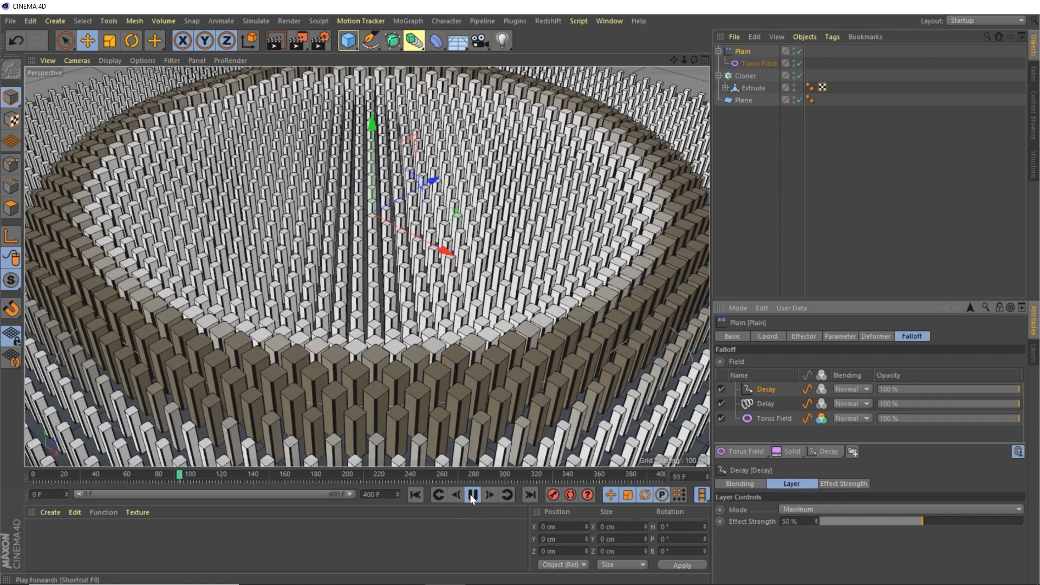
pyautogui.click(472, 495)
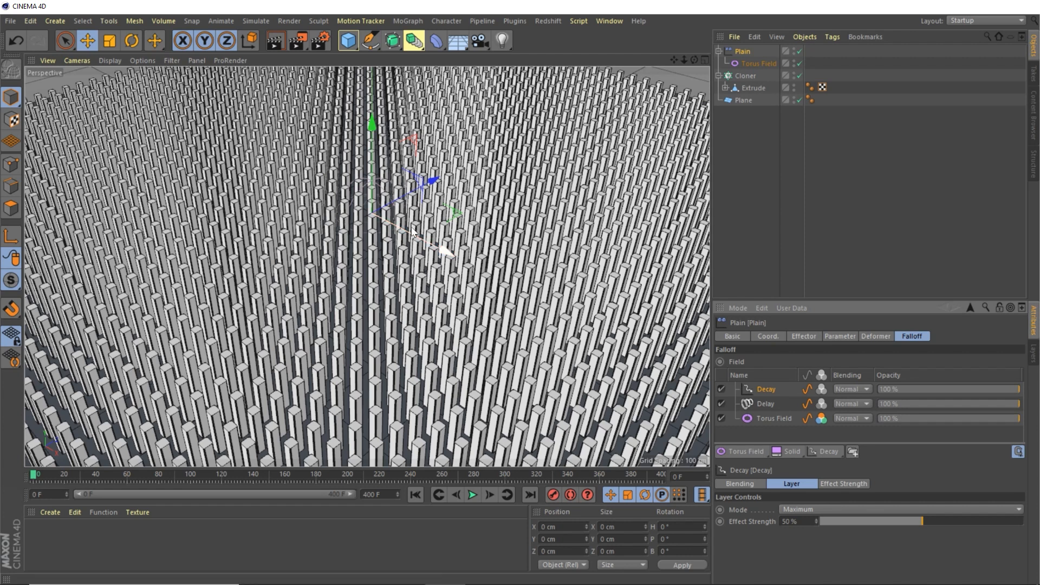
# Add a Random effector to the Cloner.
pyautogui.click(748, 74)
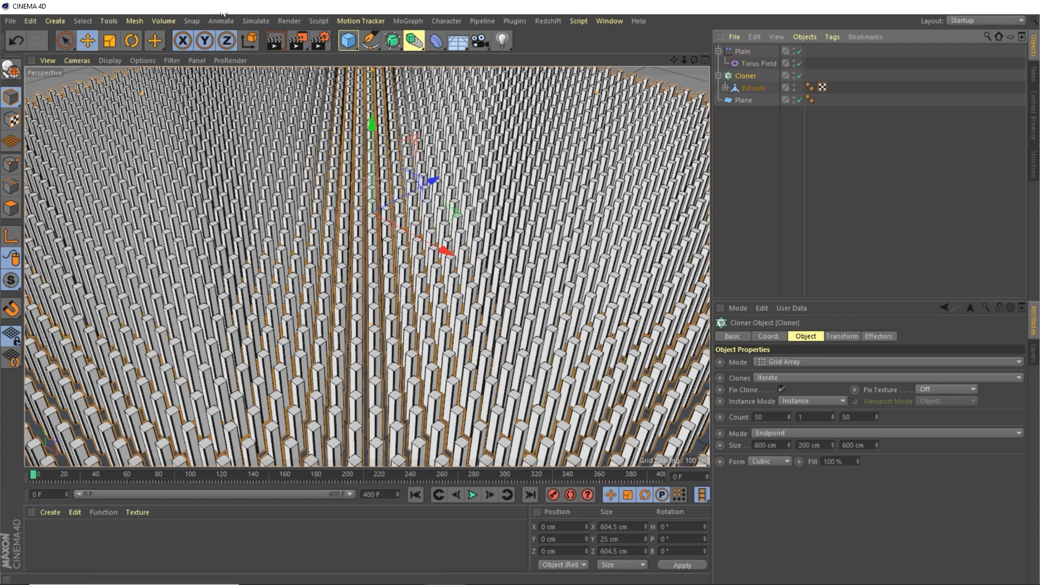
pyautogui.click(398, 24)
pyautogui.moveTo(408, 34)
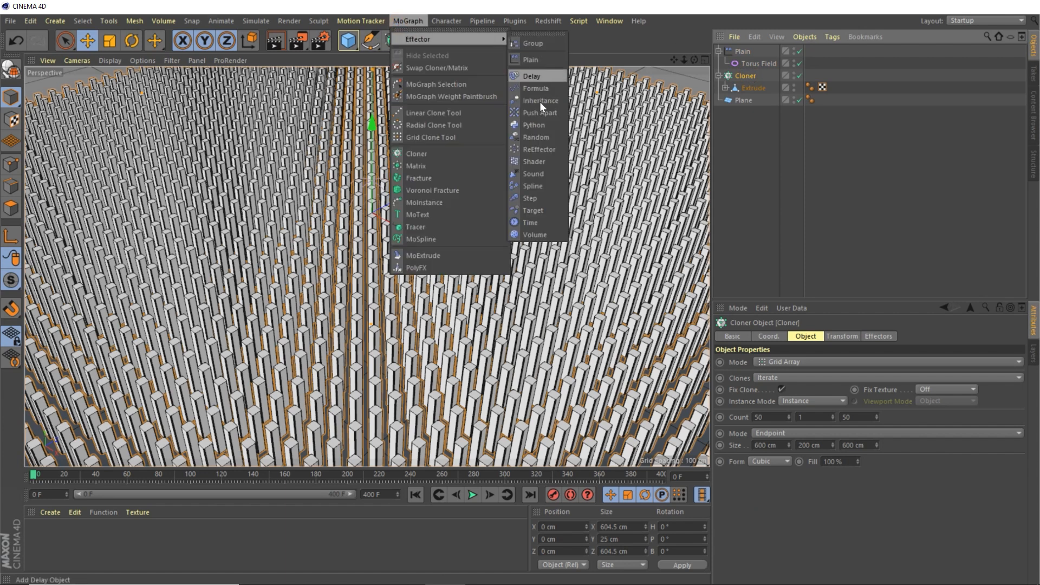
pyautogui.click(530, 136)
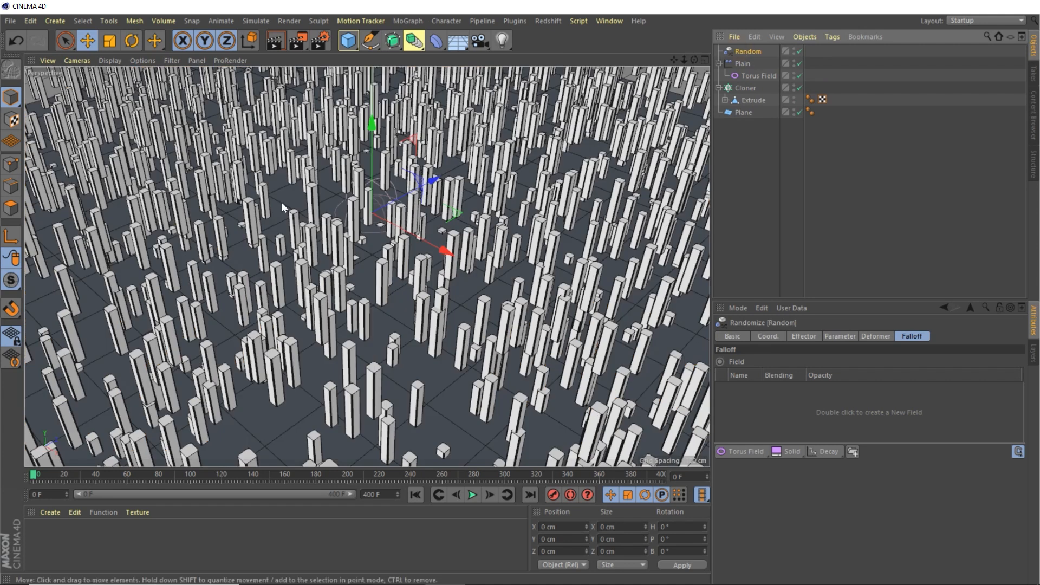
# Set the Random effector's position offsets to 0 cm in X, 0 cm in Y and 5 cm in Z.
pyautogui.click(741, 53)
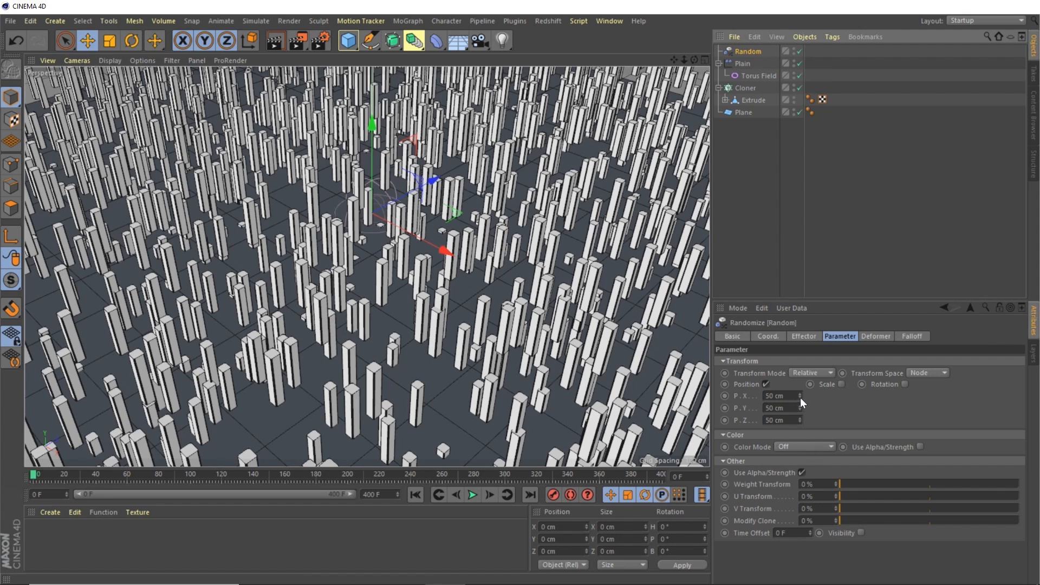
pyautogui.doubleClick(784, 396)
pyautogui.write('0')
pyautogui.press('Tab')
pyautogui.write('0')
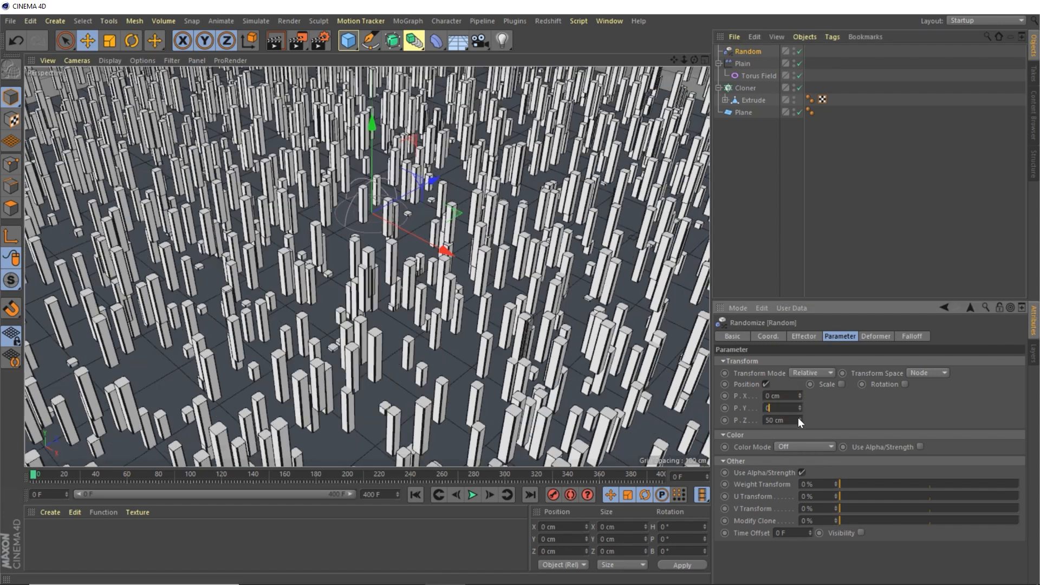
pyautogui.press('Tab')
pyautogui.write('5')
pyautogui.press('Return')
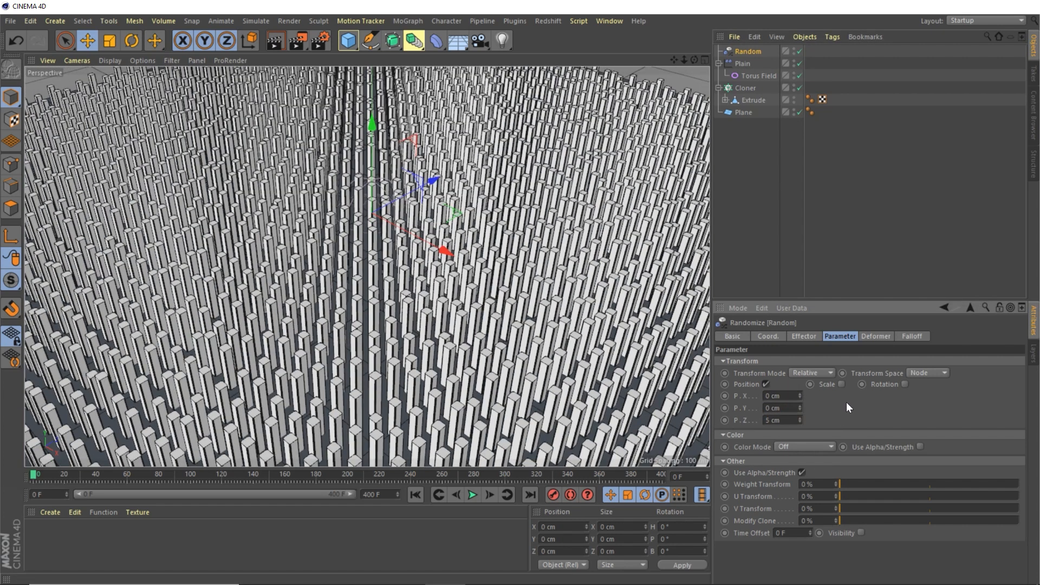
# Enable uniform scale on the Random effector with a value of 0.13.
pyautogui.click(841, 384)
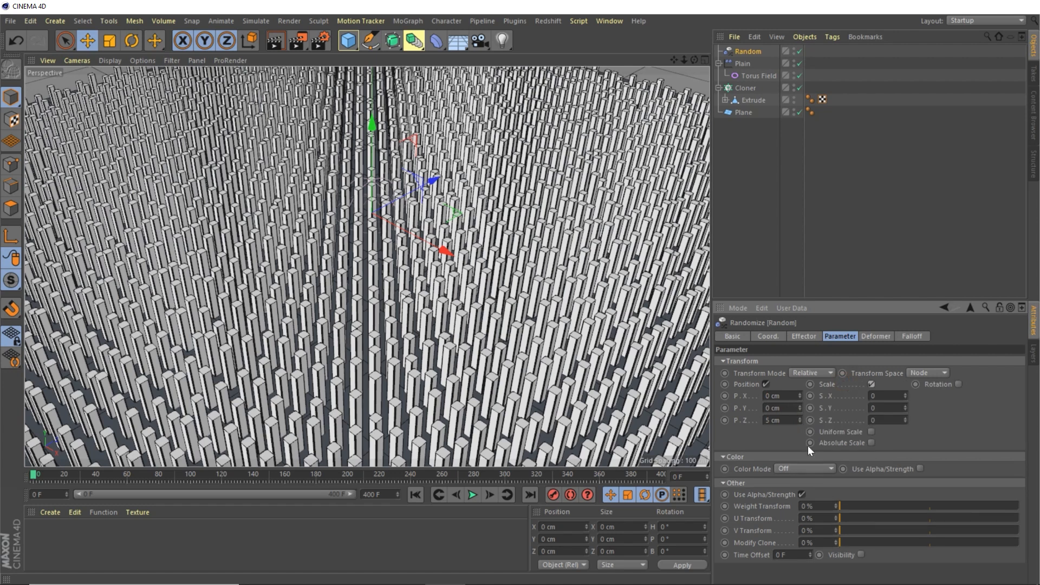
pyautogui.click(871, 432)
pyautogui.click(885, 395)
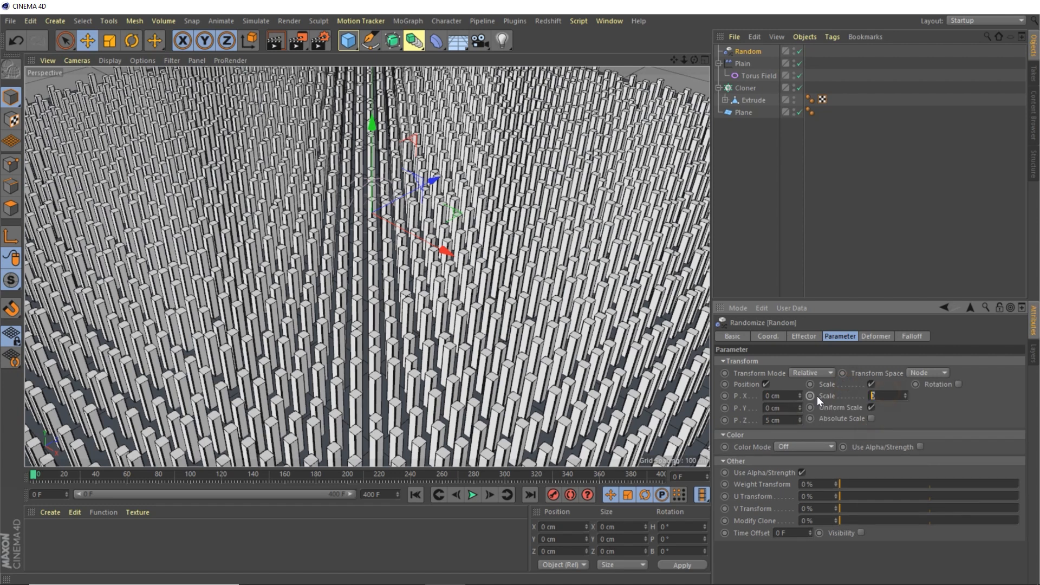
pyautogui.write('.13')
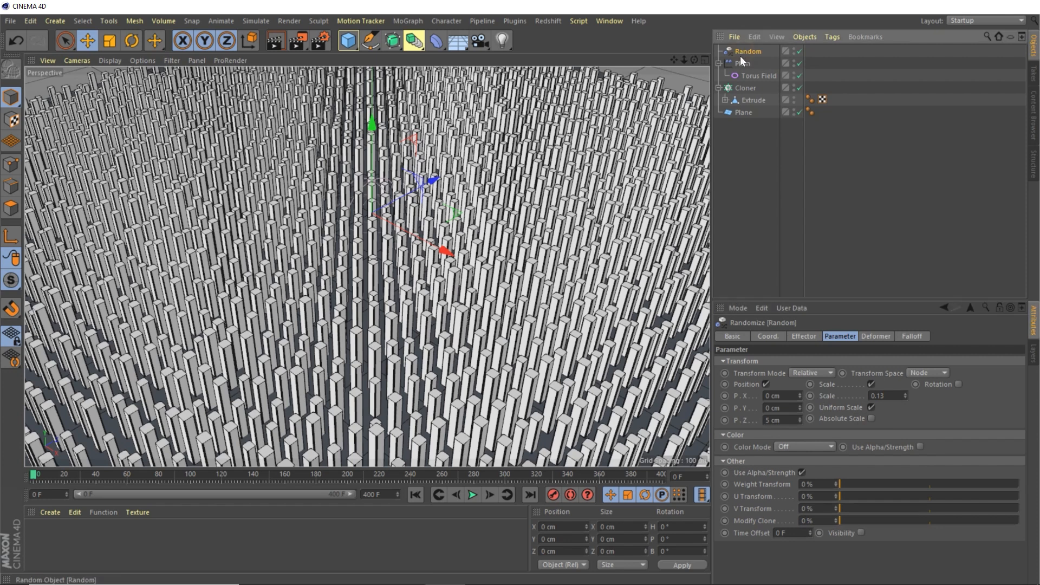
# Add a Torus Field to the Random effector's falloff.
pyautogui.click(910, 337)
pyautogui.click(728, 451)
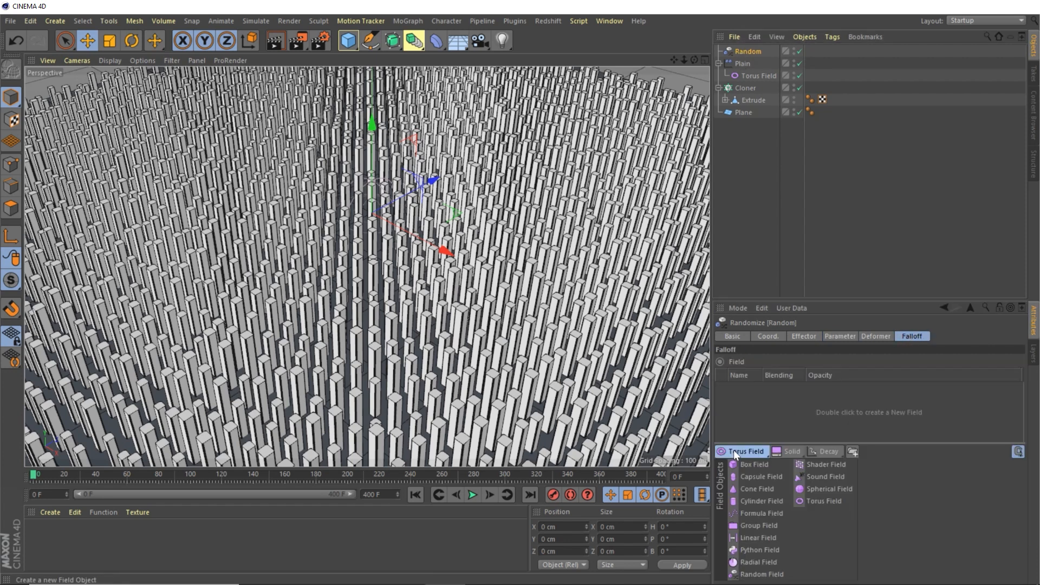
pyautogui.click(816, 499)
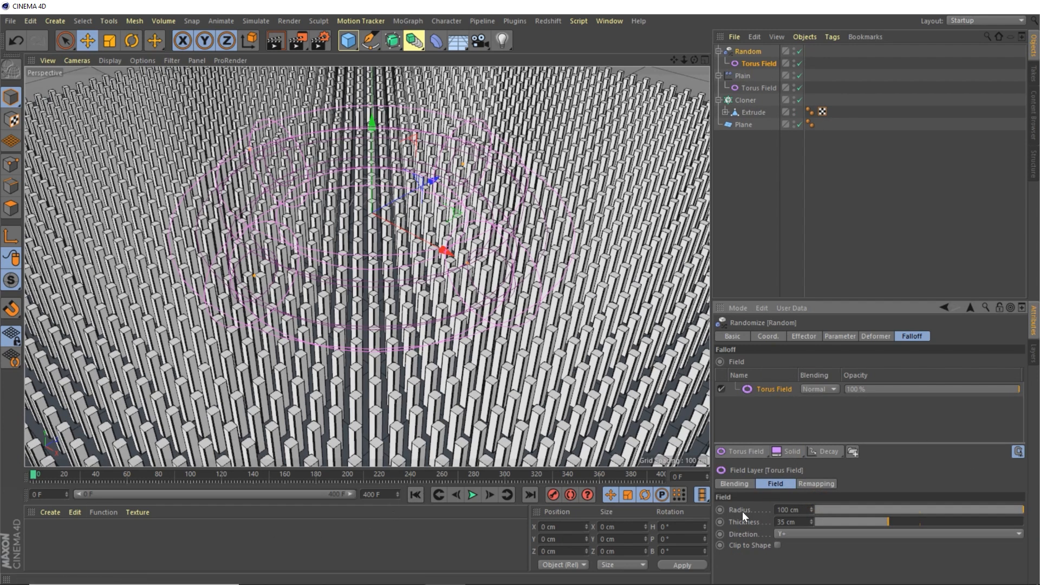
# Keyframe the new Torus Field's radius at 0 cm on frame 0 and set its thickness to 25 cm.
pyautogui.click(810, 512)
pyautogui.doubleClick(804, 511)
pyautogui.write('1')
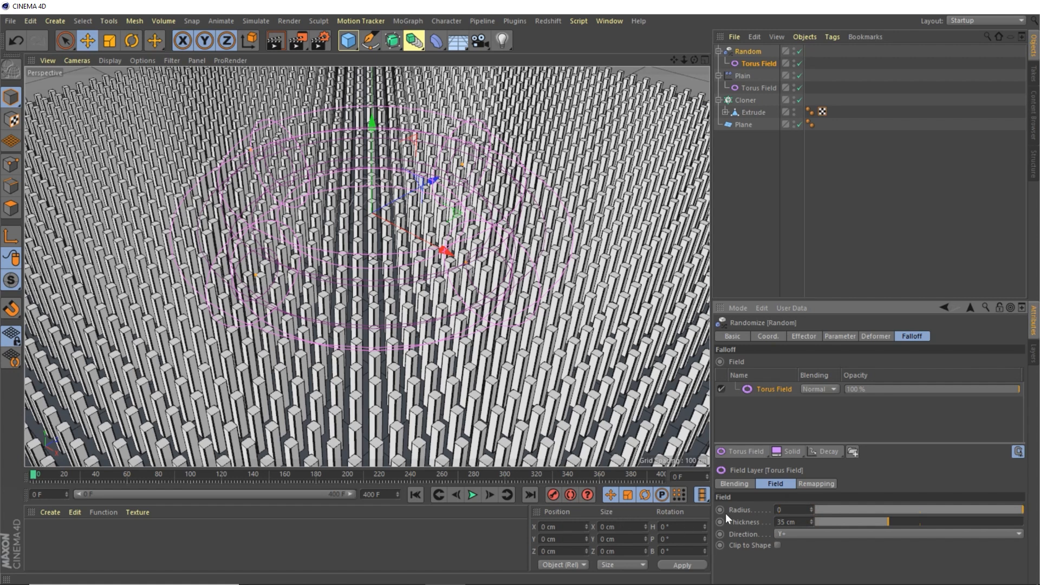
pyautogui.press('Return')
pyautogui.doubleClick(799, 523)
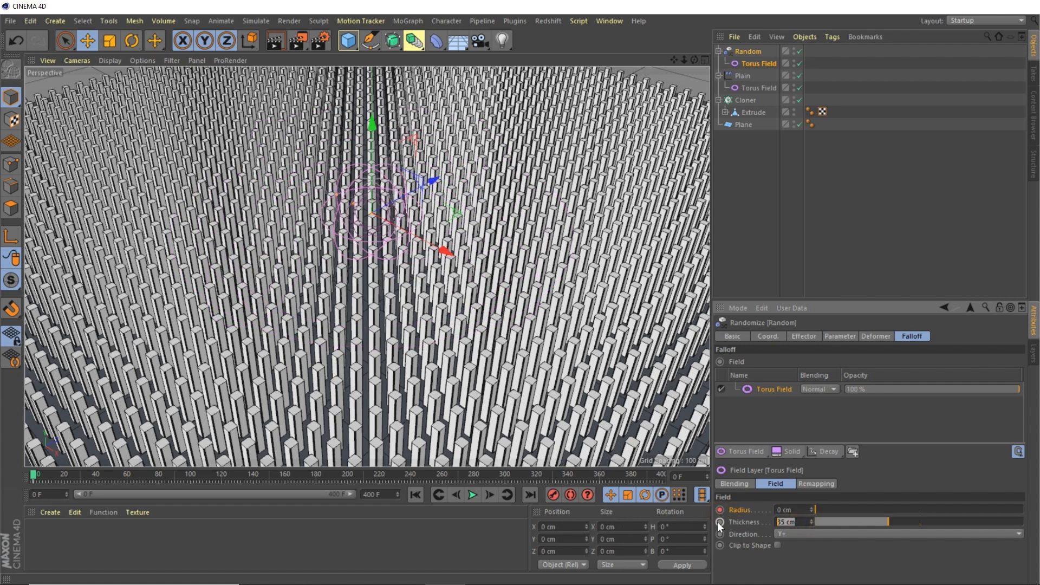
pyautogui.write('25')
pyautogui.press('Return')
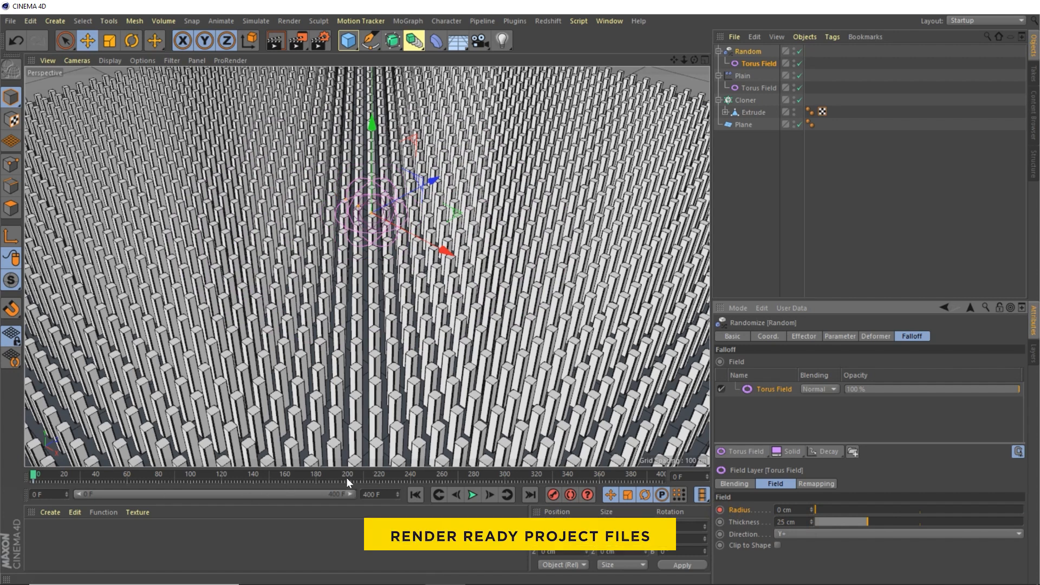
# Keyframe the Random effector's Torus Field radius at 442 cm on frame 200, and play the animation from the start.
pyautogui.click(347, 476)
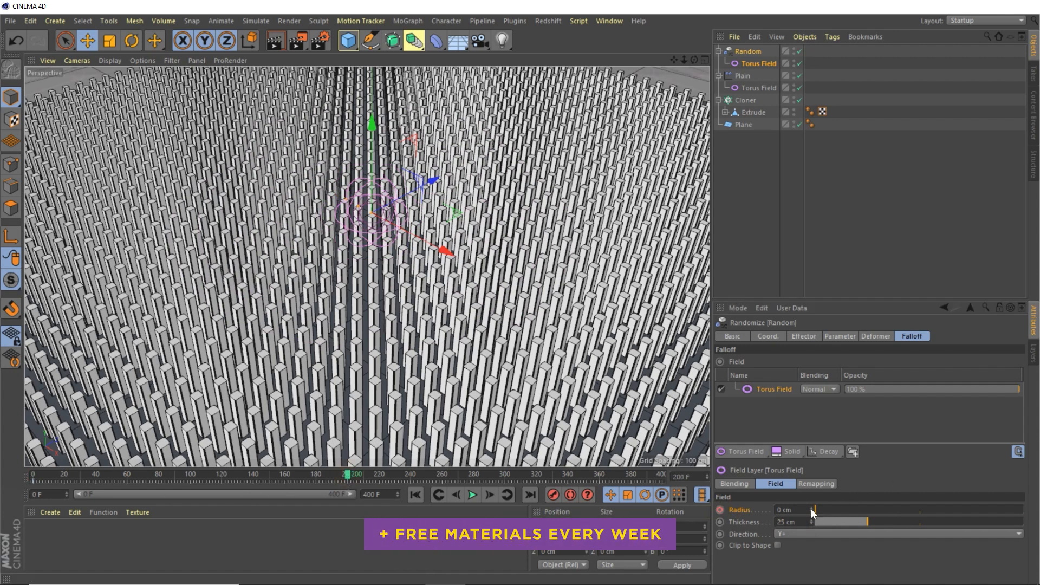
pyautogui.moveTo(796, 510); pyautogui.dragTo(623, 501)
pyautogui.write('442')
pyautogui.press('Return')
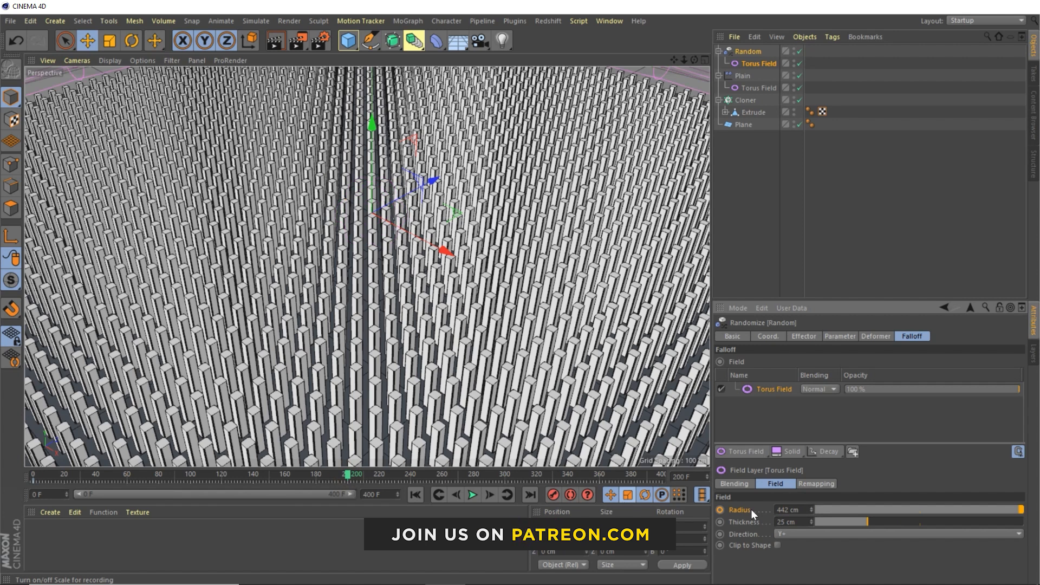
pyautogui.click(416, 494)
pyautogui.click(472, 495)
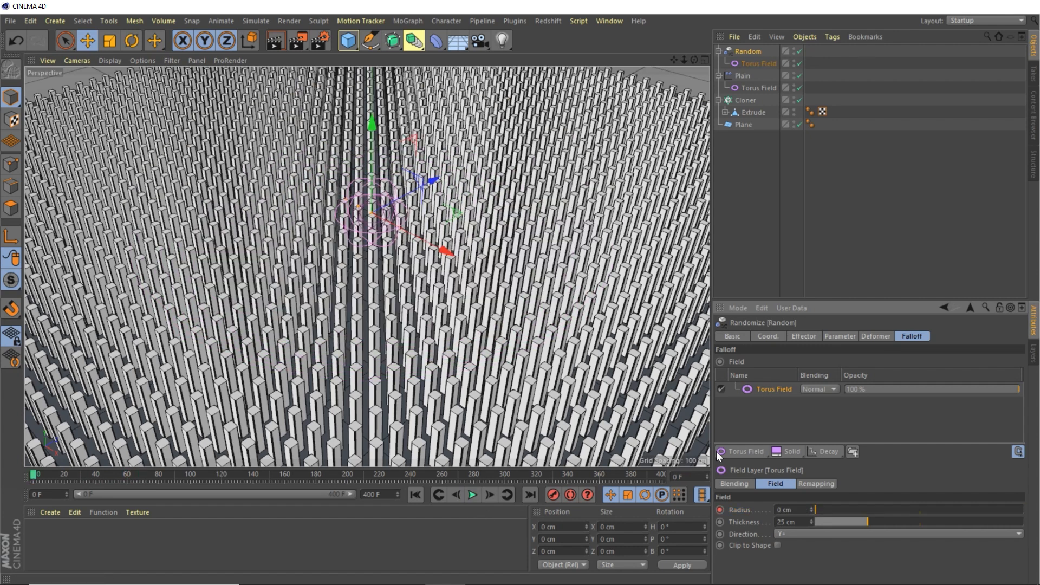
# Add a Decay layer with 84% effect strength to the Random effector's falloff and preview the animation.
pyautogui.click(827, 450)
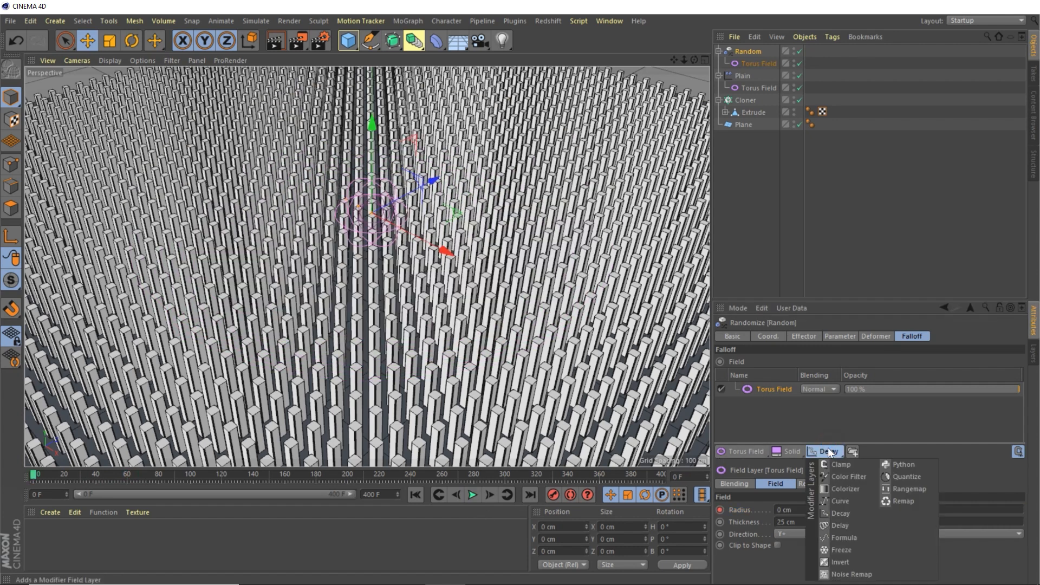
pyautogui.click(839, 515)
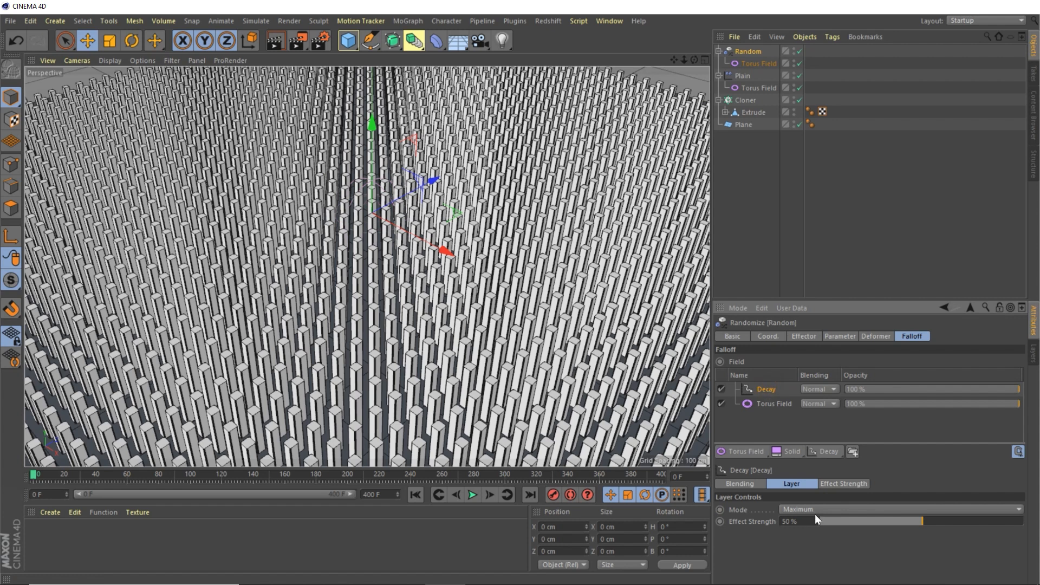
pyautogui.click(790, 521)
pyautogui.write('84')
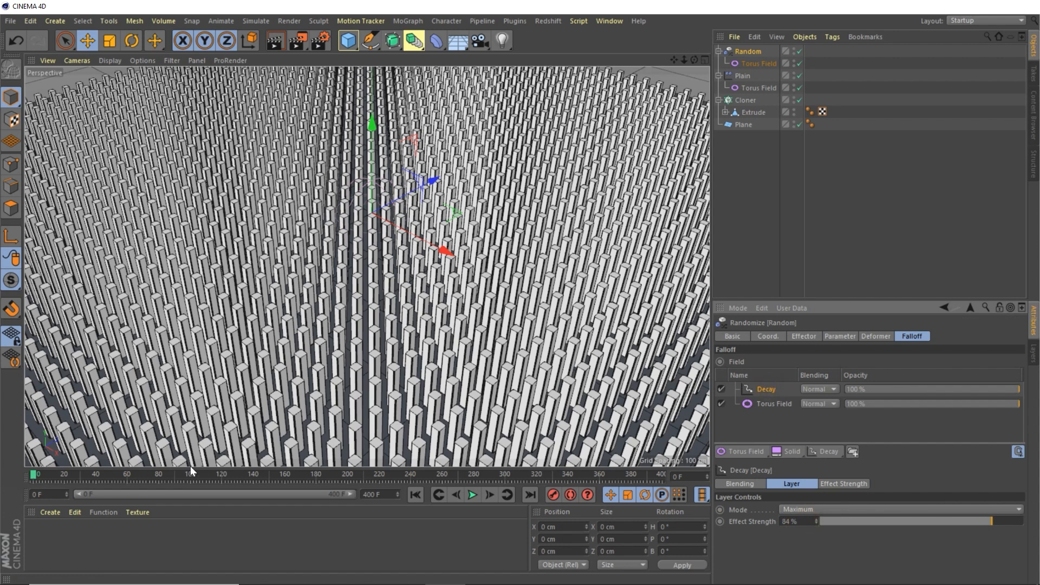
pyautogui.click(475, 495)
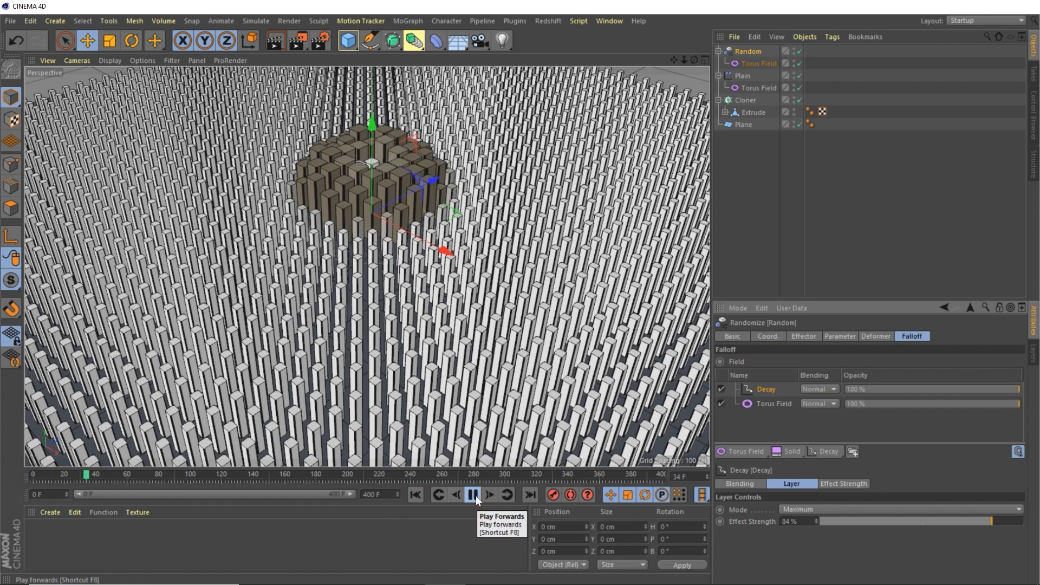
pyautogui.click(475, 496)
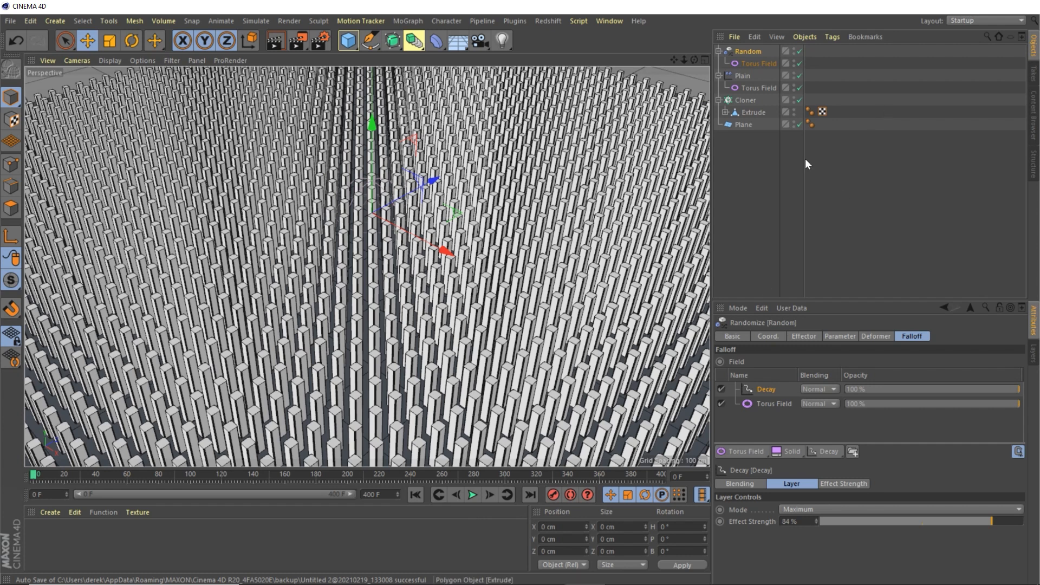
# Copy the Random and Plain effectors with their Torus Fields and paste four duplicate sets.
pyautogui.keyDown('shift'); pyautogui.click(754, 89); pyautogui.keyUp('shift')
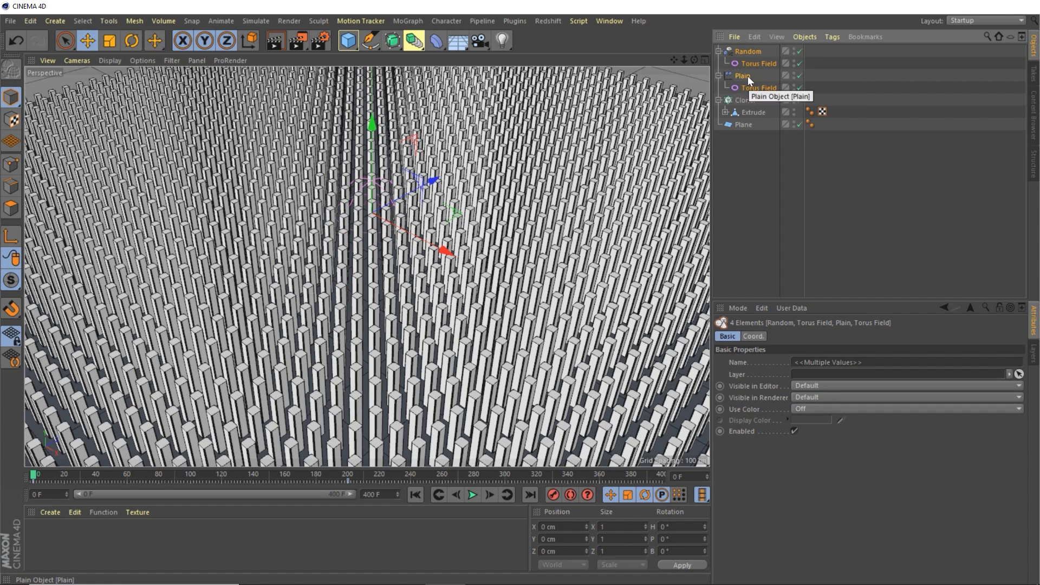
pyautogui.hotkey('ctrl', 'c')
pyautogui.hotkey('ctrl', 'v')
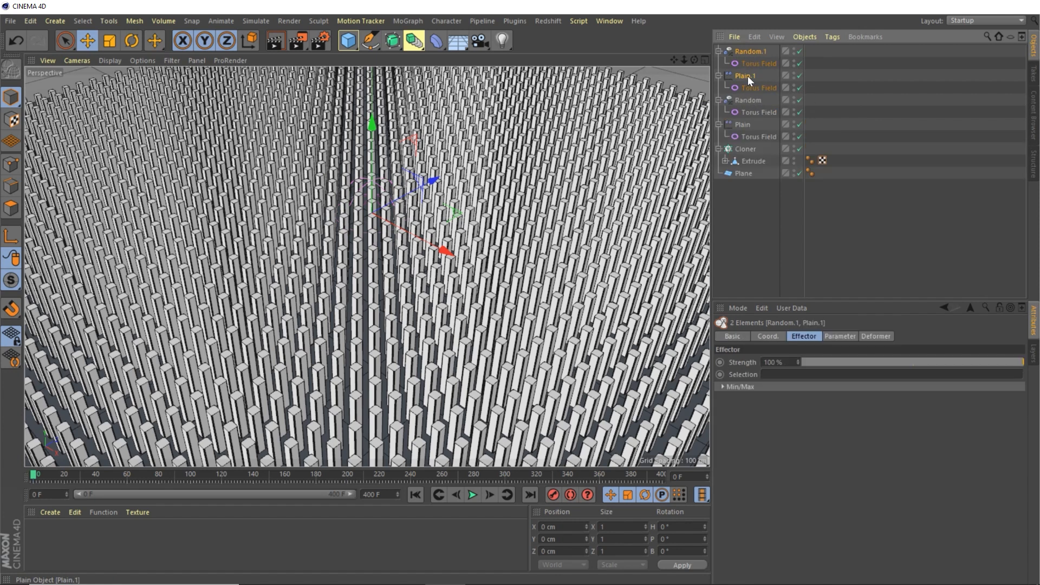
pyautogui.hotkey('ctrl', 'v')
pyautogui.hotkey('ctrl', 'v')
pyautogui.hotkey('ctrl', 'v')
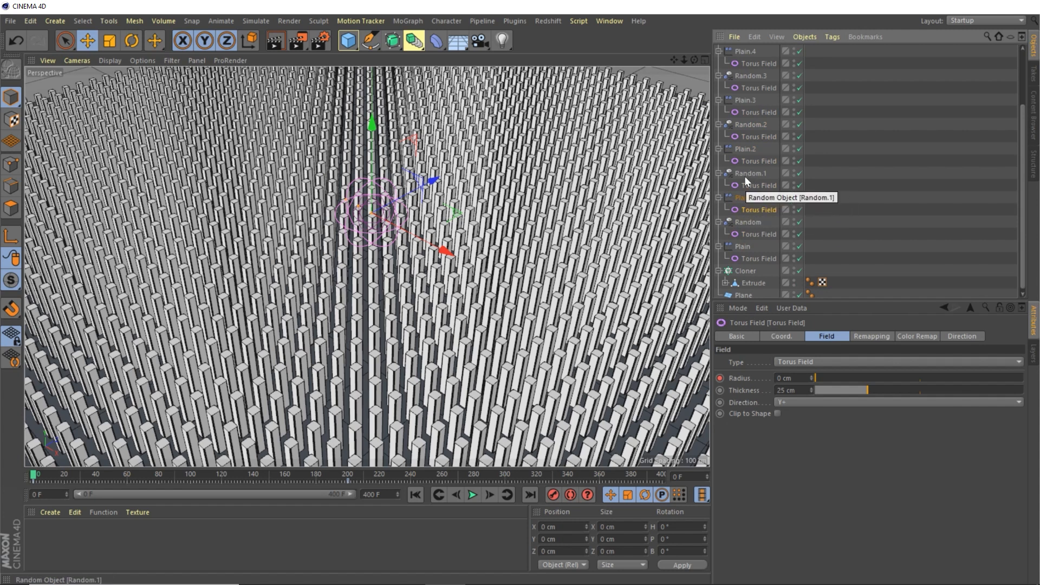
# Shift the radius keyframes of the Random.1 and Plain.1 Torus Fields to frames 50 and 250, and go to frame 50.
pyautogui.click(746, 174)
pyautogui.keyDown('shift'); pyautogui.click(749, 207); pyautogui.keyUp('shift')
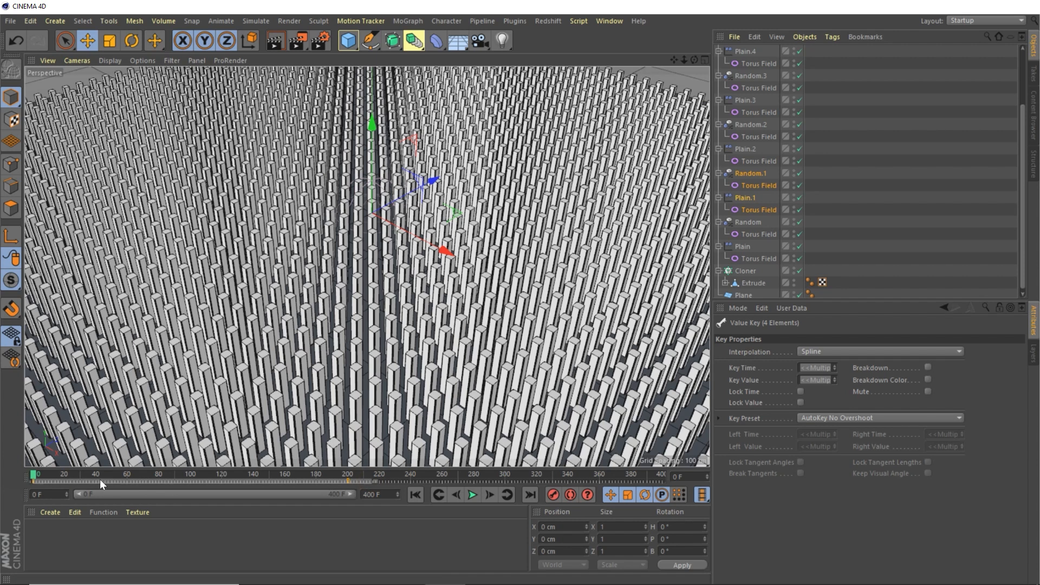
pyautogui.moveTo(100, 479); pyautogui.dragTo(177, 485)
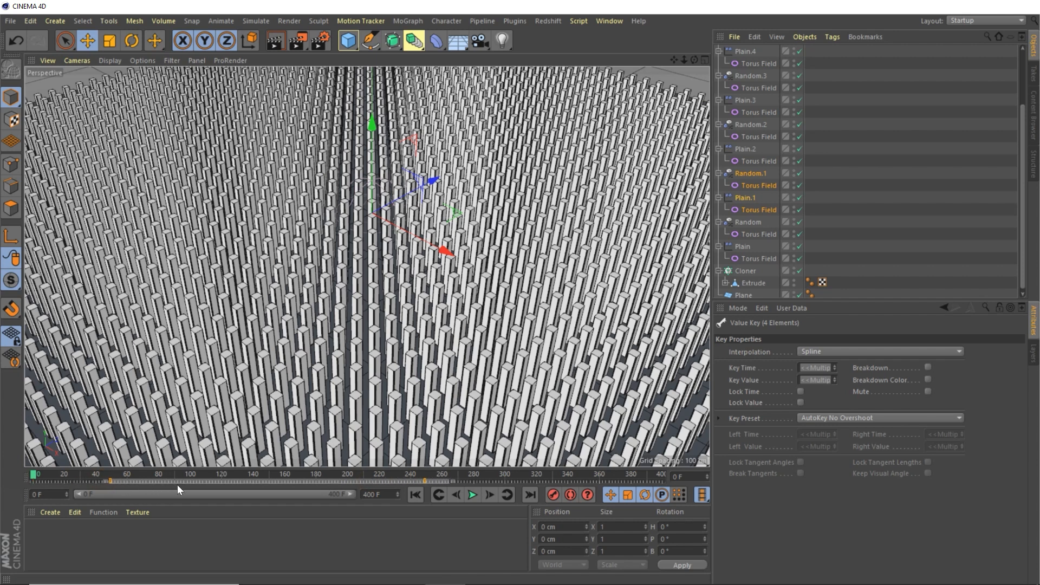
pyautogui.click(111, 474)
# Shift the radius keyframes of the Random.2 and Plain.2 Torus Fields so that they start at frame 100.
pyautogui.click(743, 160)
pyautogui.keyDown('shift'); pyautogui.click(747, 125); pyautogui.keyUp('shift')
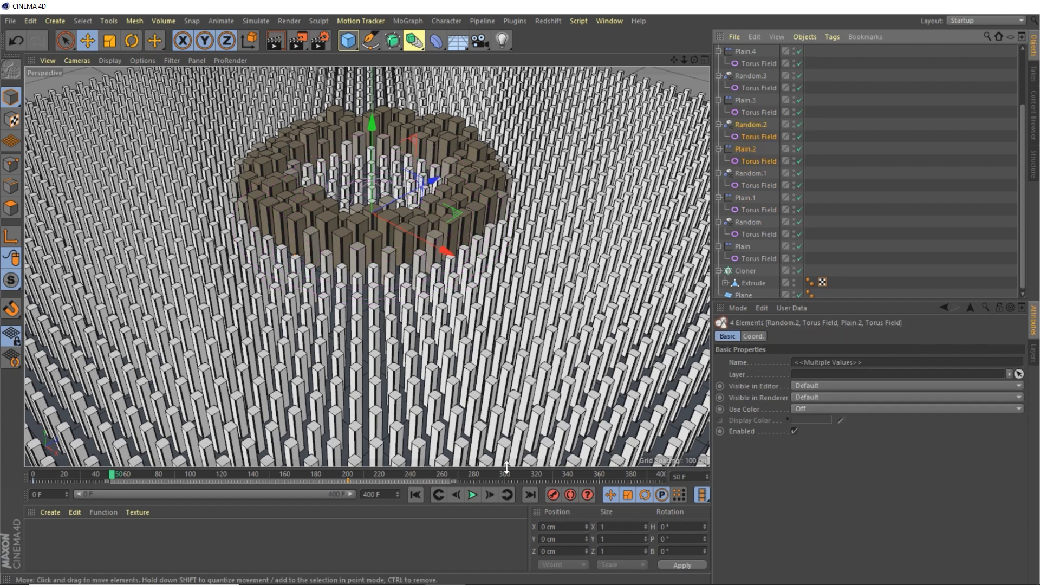
pyautogui.click(137, 481)
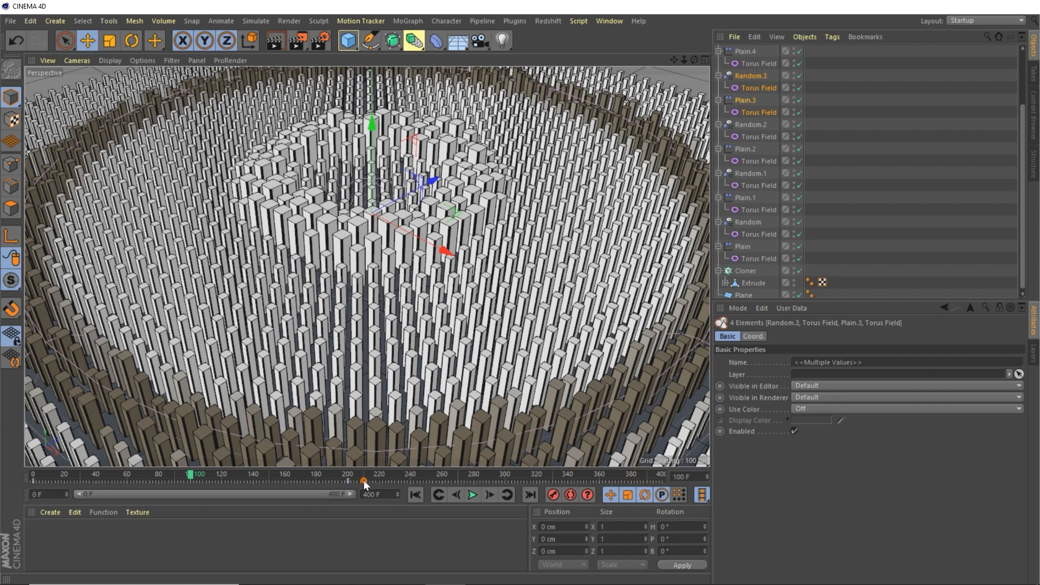
# Shift the radius keyframes of the Random.3 and Plain.3 Torus Fields along the timeline.
pyautogui.moveTo(363, 480); pyautogui.dragTo(277, 489)
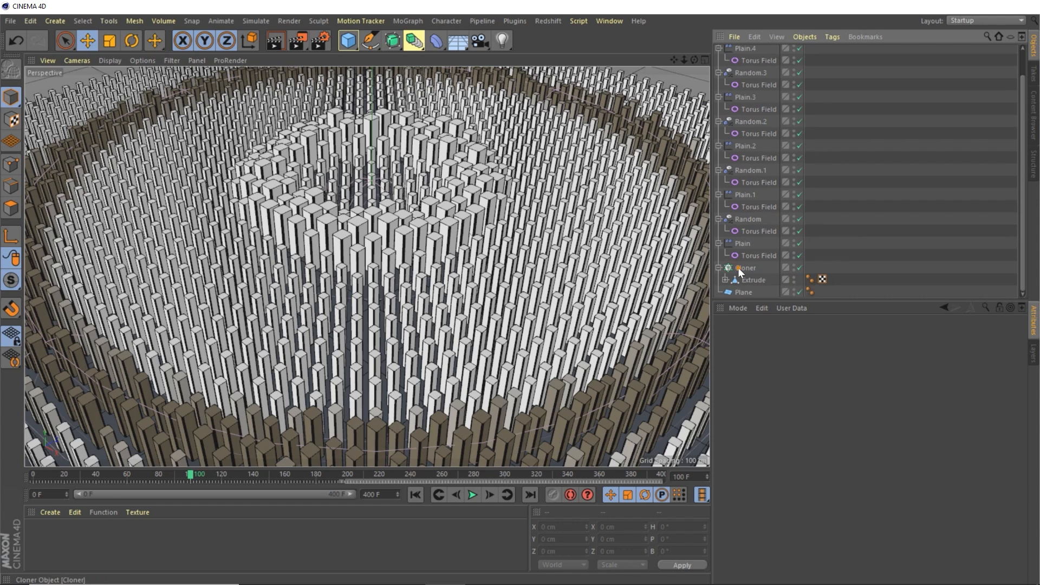
# Add the Plain.1 to Plain.4 and Random.1 to Random.4 effectors to the Cloner's effector list, alternating Plain and Random.
pyautogui.click(738, 267)
pyautogui.click(889, 335)
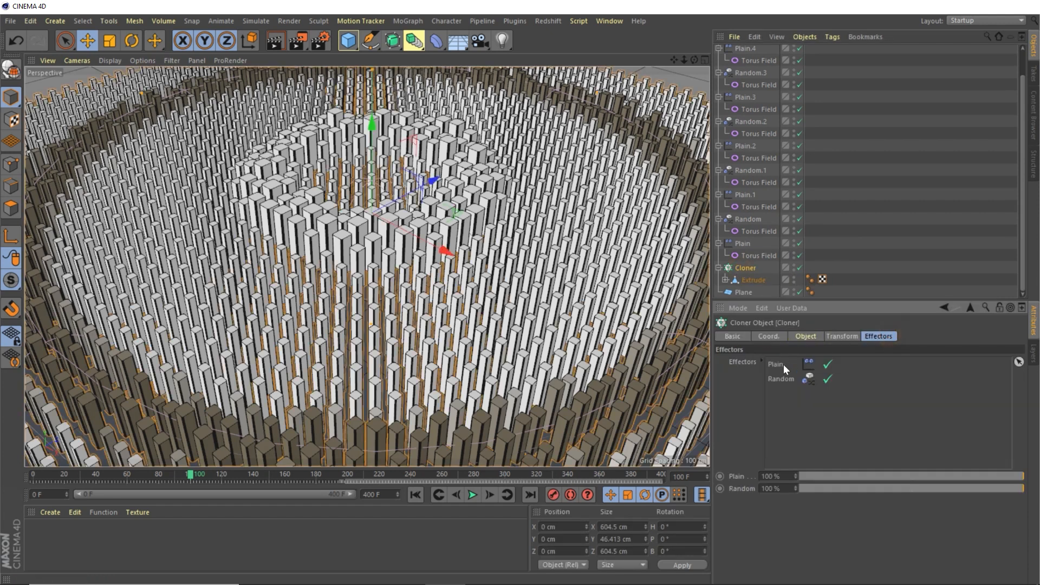
pyautogui.click(1018, 362)
pyautogui.click(745, 195)
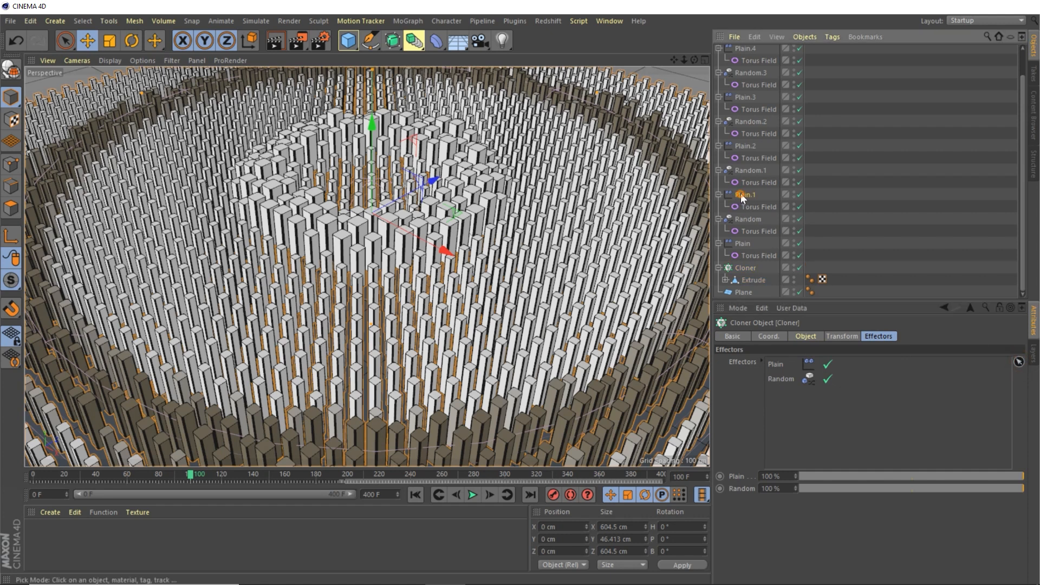
pyautogui.click(1019, 361)
pyautogui.click(746, 170)
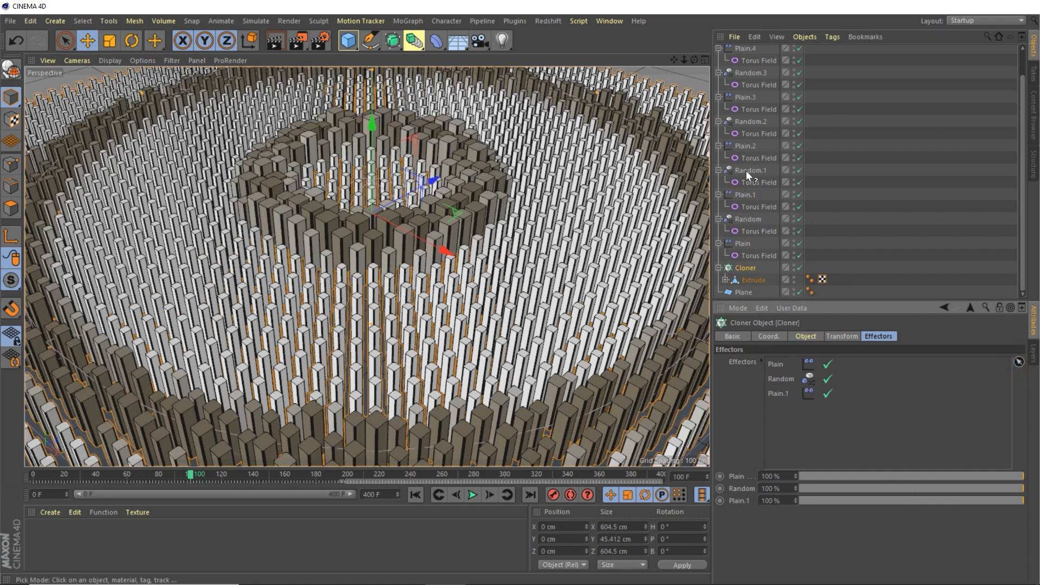
pyautogui.click(745, 146)
pyautogui.click(748, 121)
pyautogui.click(746, 97)
pyautogui.click(742, 74)
pyautogui.scroll(2, 744, 77)
pyautogui.click(744, 77)
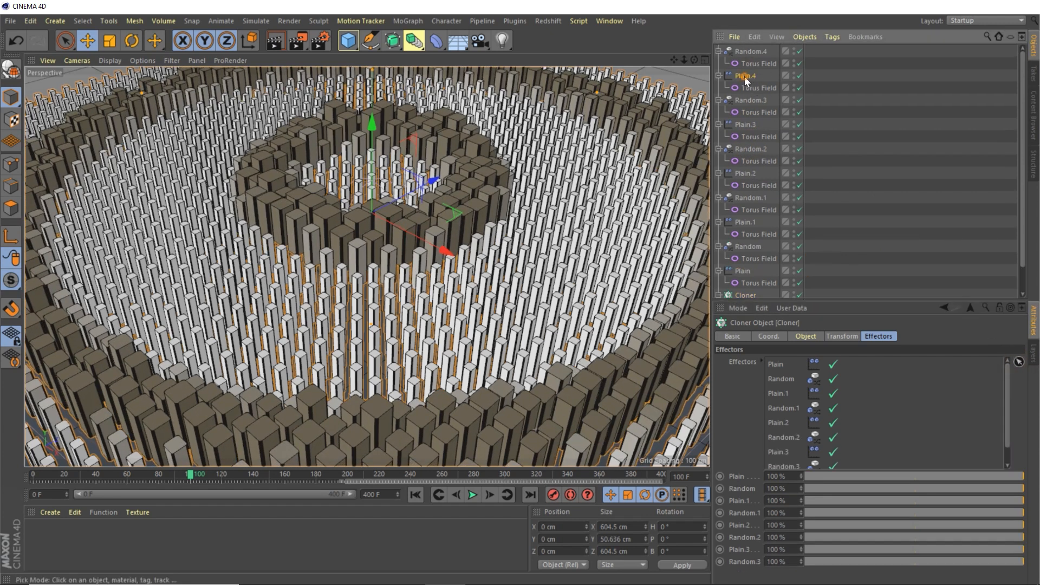
pyautogui.click(750, 52)
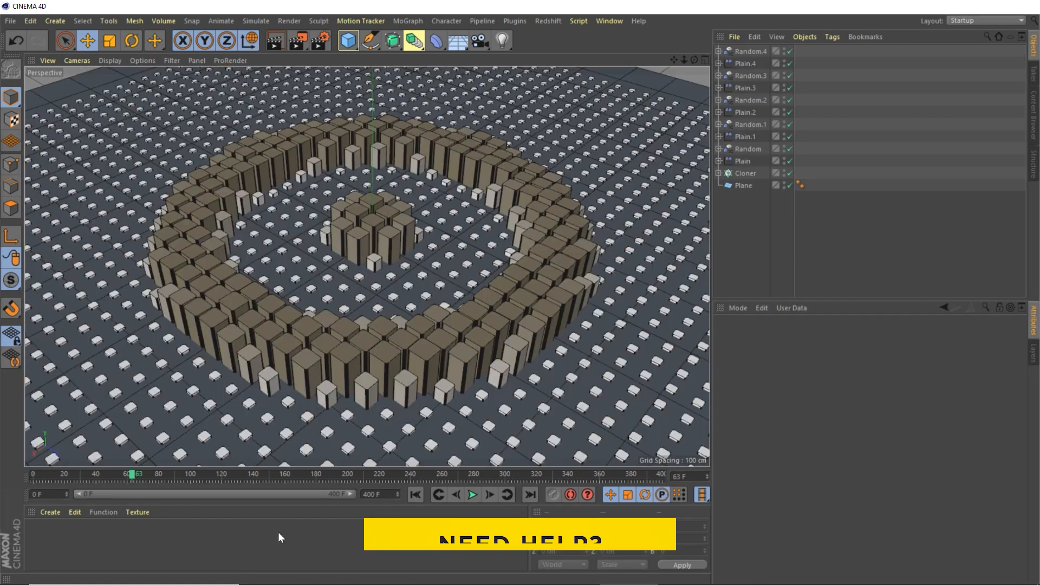
# Create a Redshift material and set its diffuse color to near black.
pyautogui.click(43, 511)
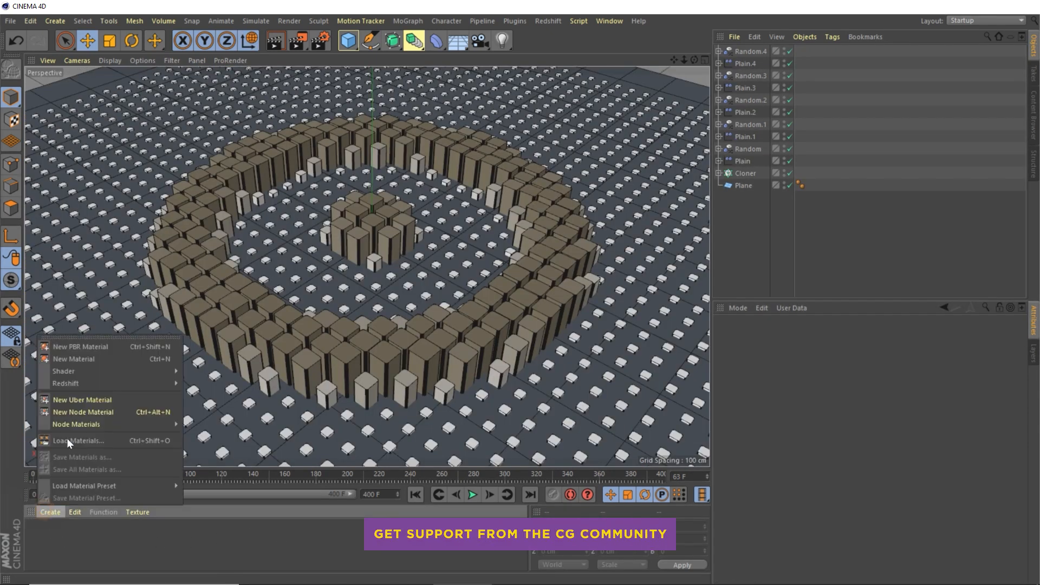
pyautogui.moveTo(73, 372)
pyautogui.moveTo(137, 383)
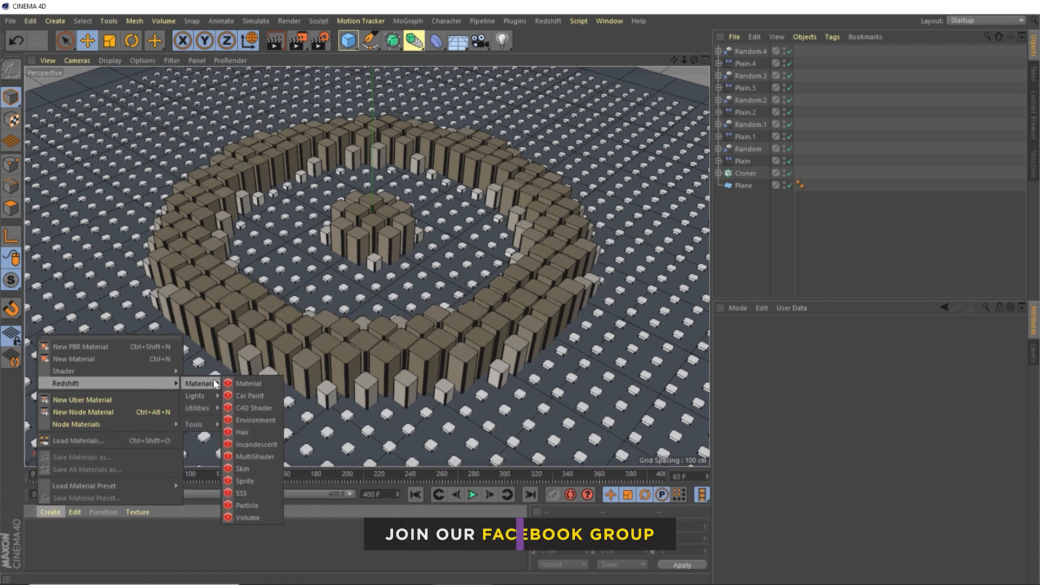
pyautogui.click(238, 382)
pyautogui.doubleClick(39, 534)
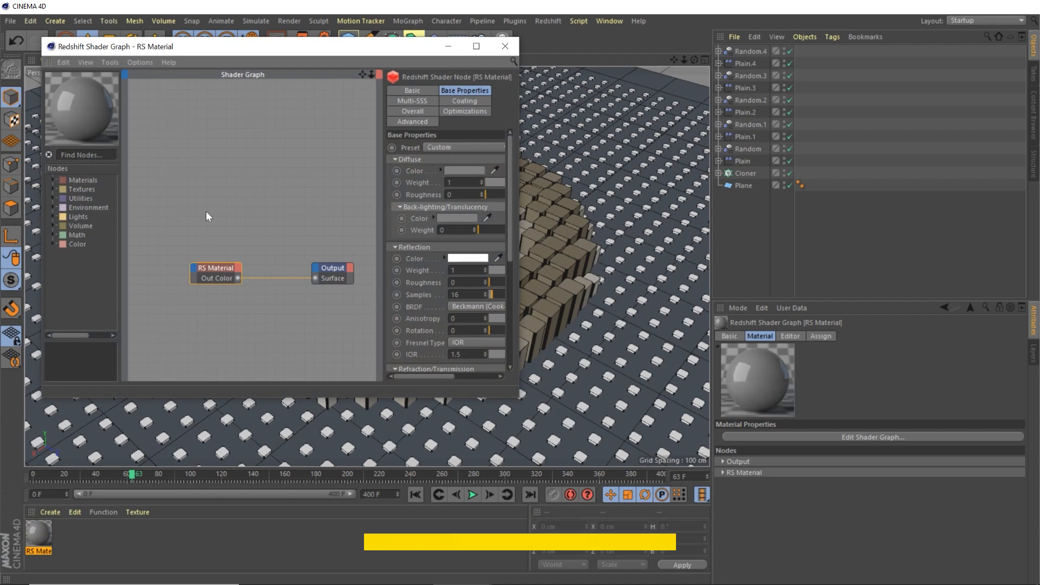
pyautogui.click(461, 171)
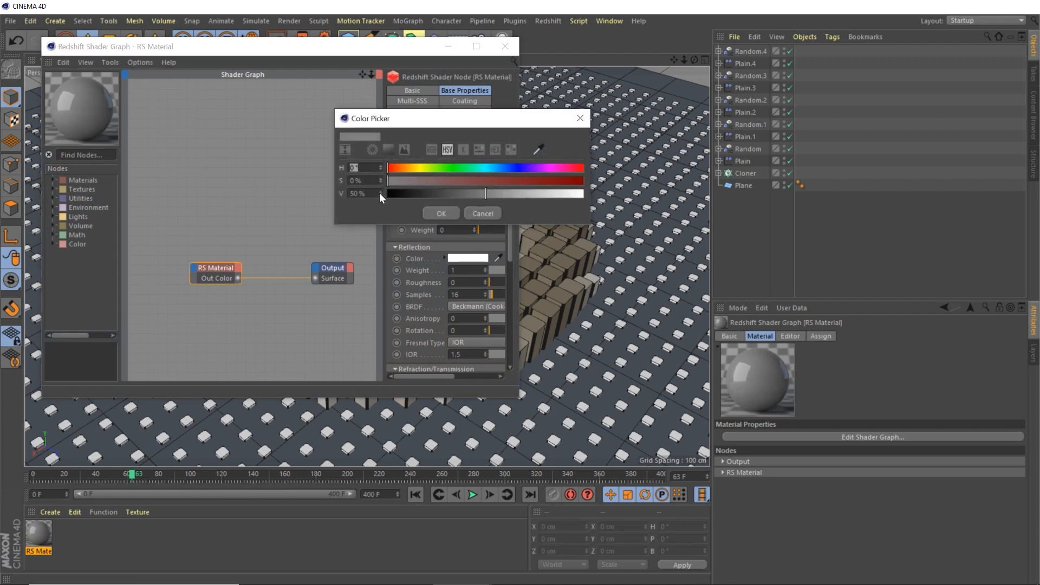
pyautogui.click(440, 213)
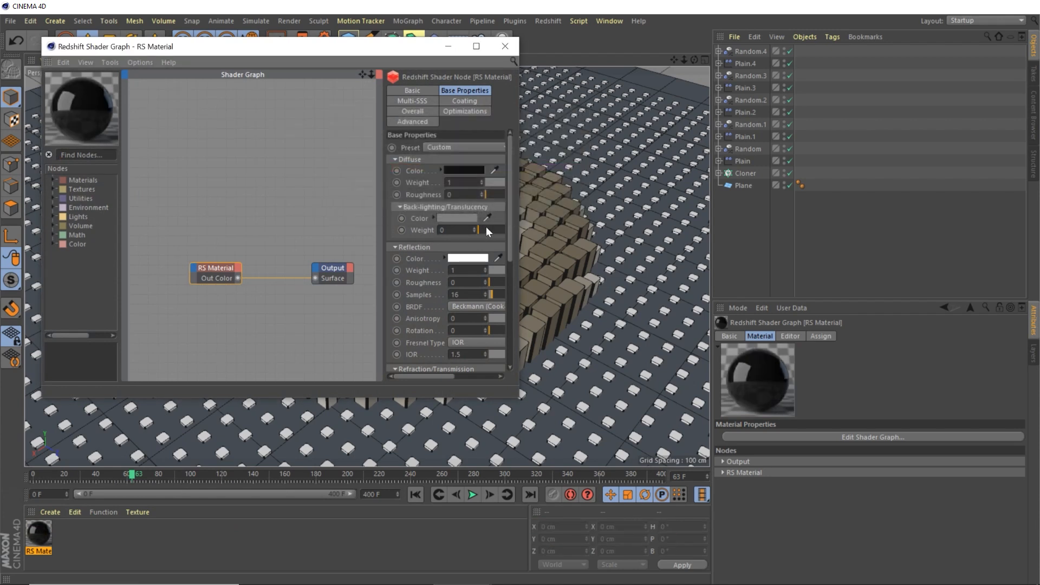
# Set the dark material's reflection roughness to 0.5 and its IOR to 1.32, and close its shader graph.
pyautogui.click(460, 282)
pyautogui.write('0.5')
pyautogui.press('Return')
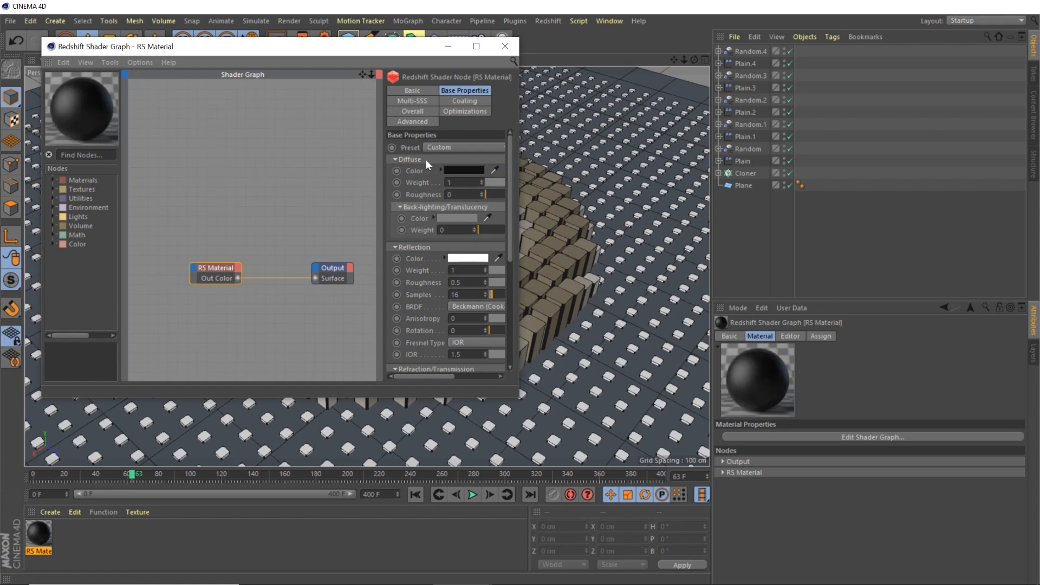
pyautogui.click(467, 353)
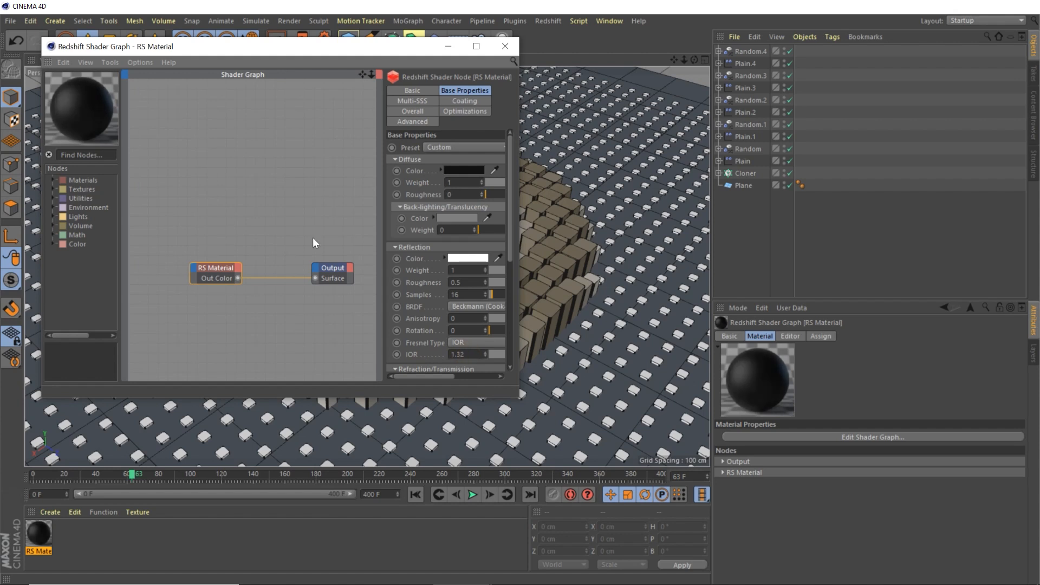
pyautogui.click(505, 46)
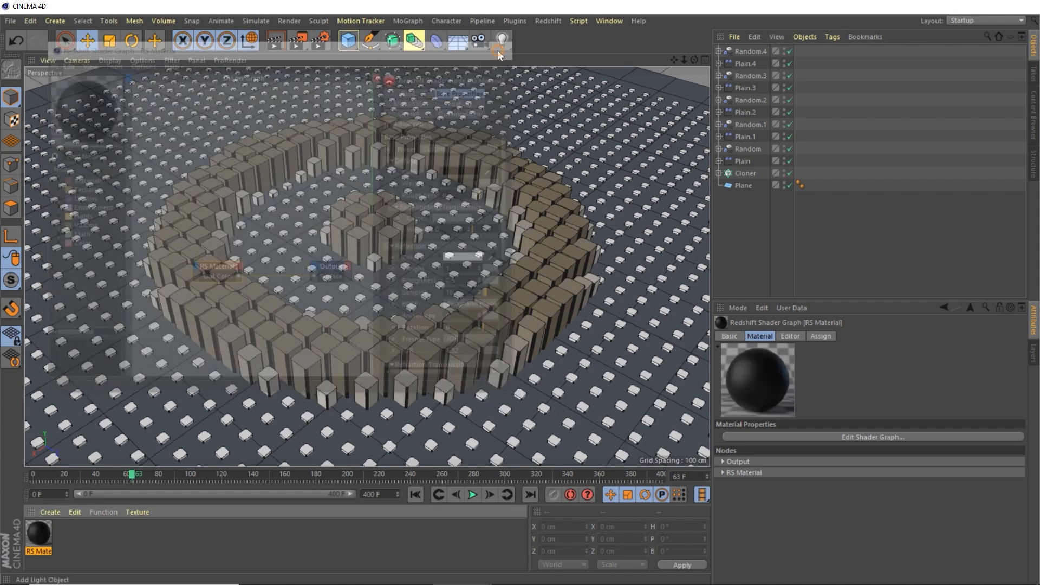
# Create a second Redshift material and apply the Gold preset to it.
pyautogui.click(56, 512)
pyautogui.moveTo(79, 385)
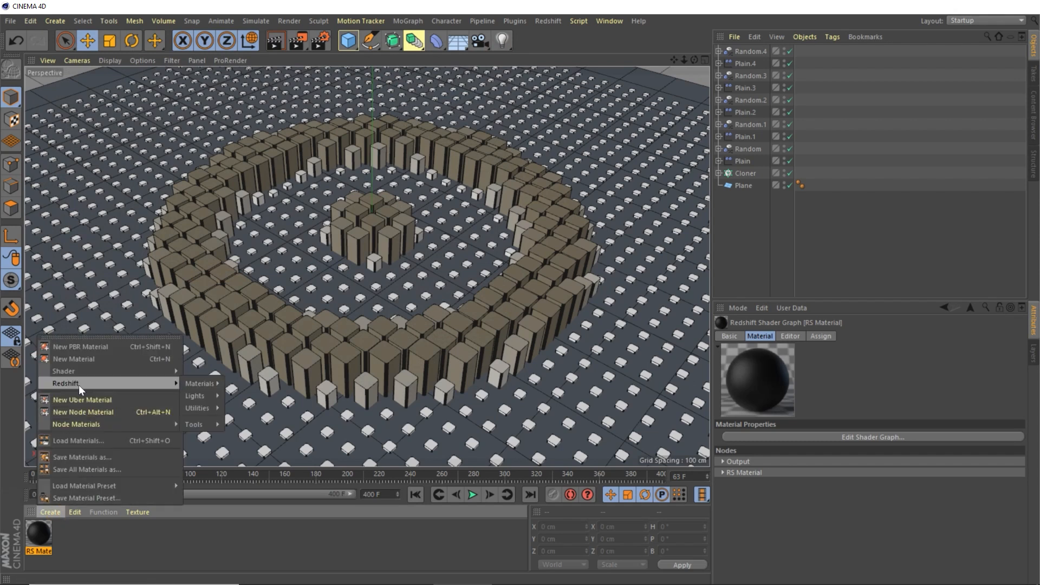
pyautogui.moveTo(197, 389)
pyautogui.click(261, 382)
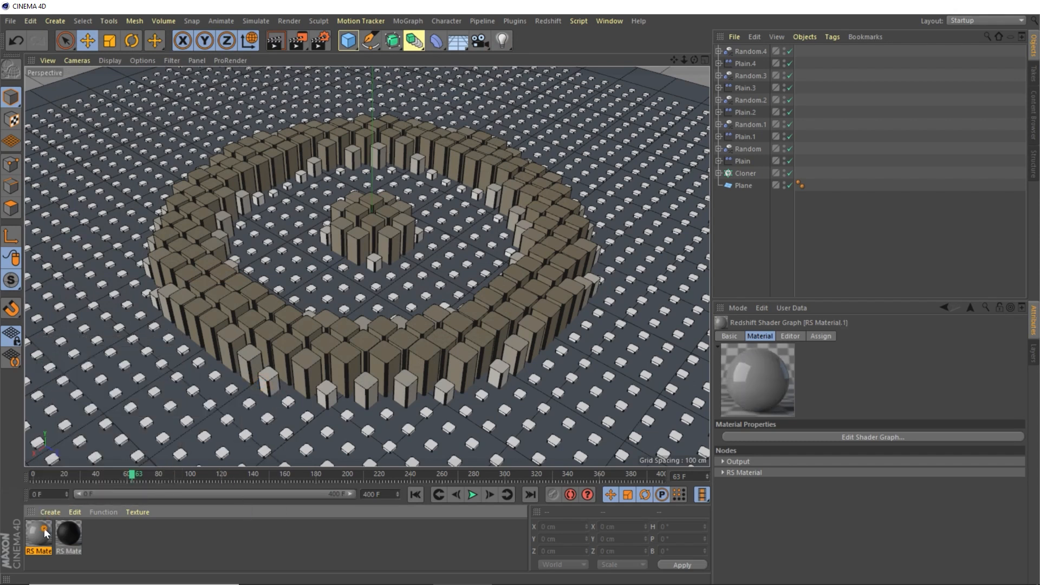
pyautogui.doubleClick(46, 534)
pyautogui.click(431, 130)
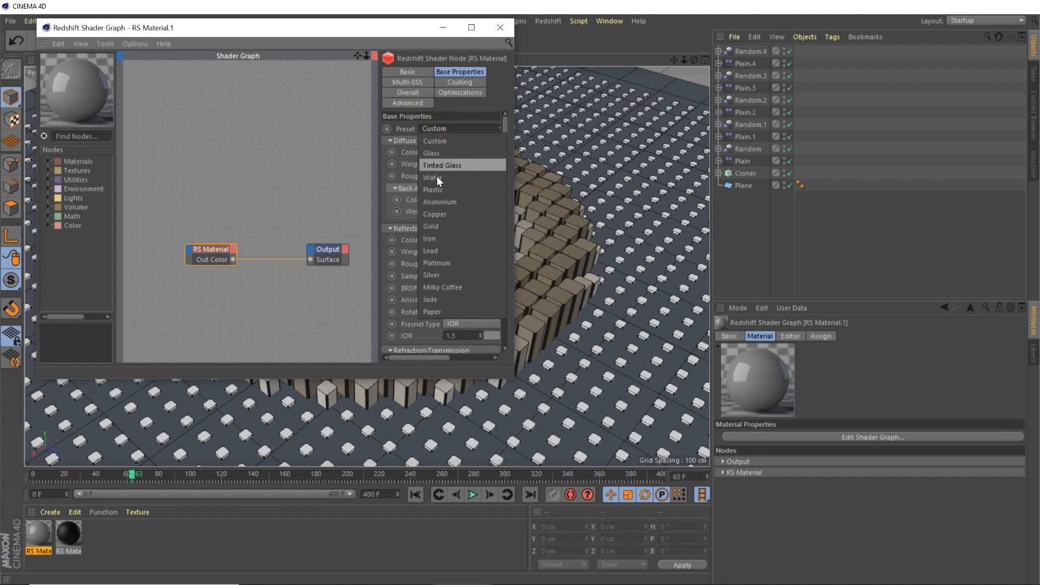
pyautogui.click(437, 226)
# Set the gold material's reflection roughness to 0.363.
pyautogui.moveTo(513, 280); pyautogui.dragTo(638, 281)
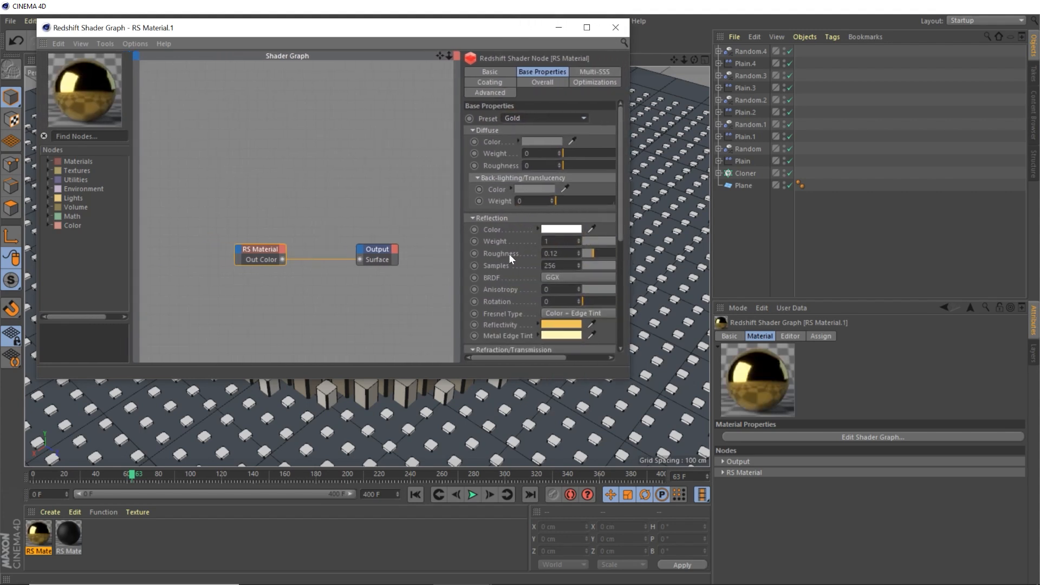
pyautogui.click(569, 253)
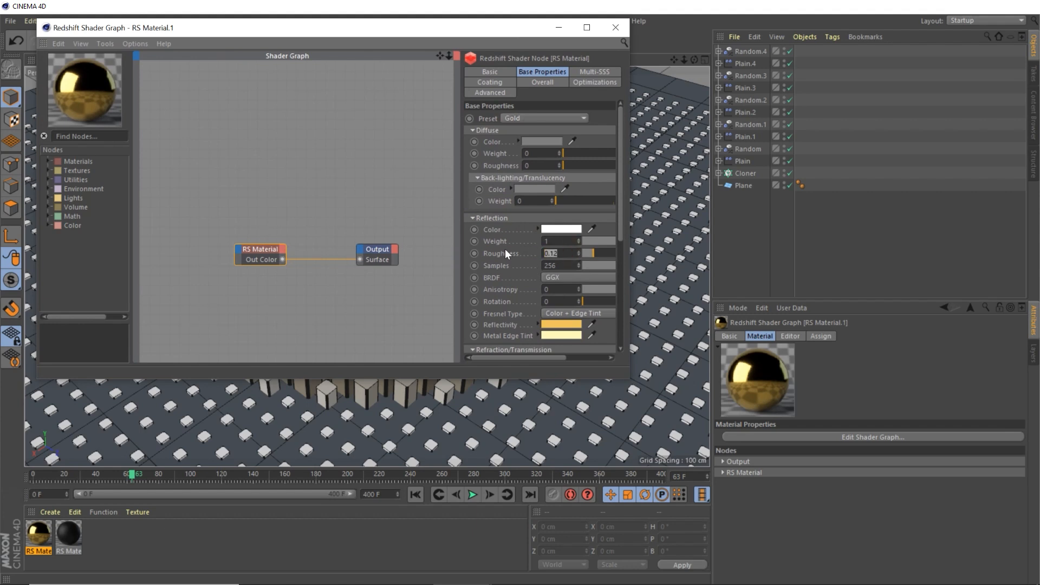
pyautogui.write('0.363')
pyautogui.press('Return')
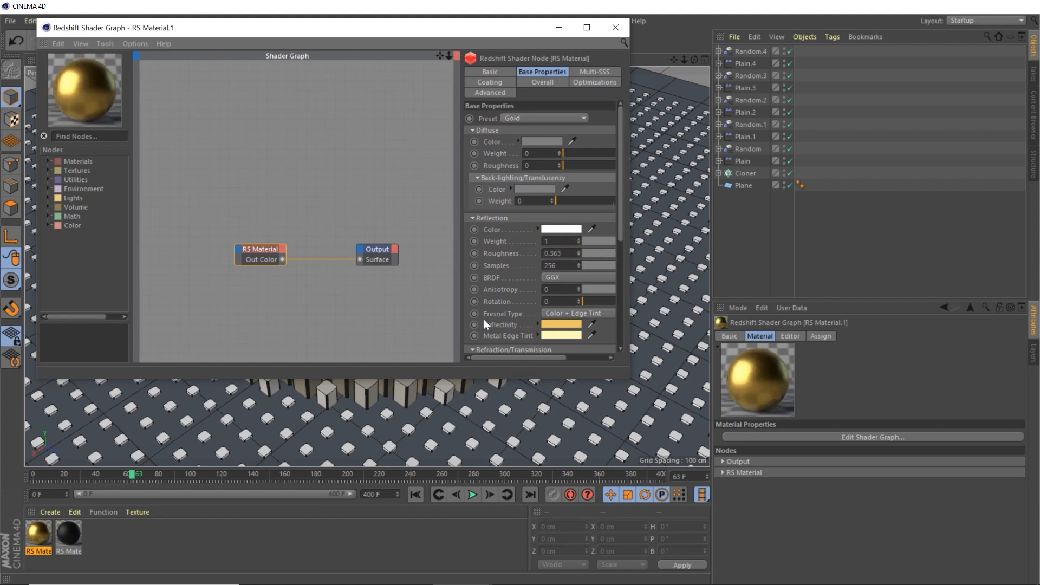
# Set the gold material's reflectivity color to hue 28°, saturation 74% and value 65%.
pyautogui.click(561, 324)
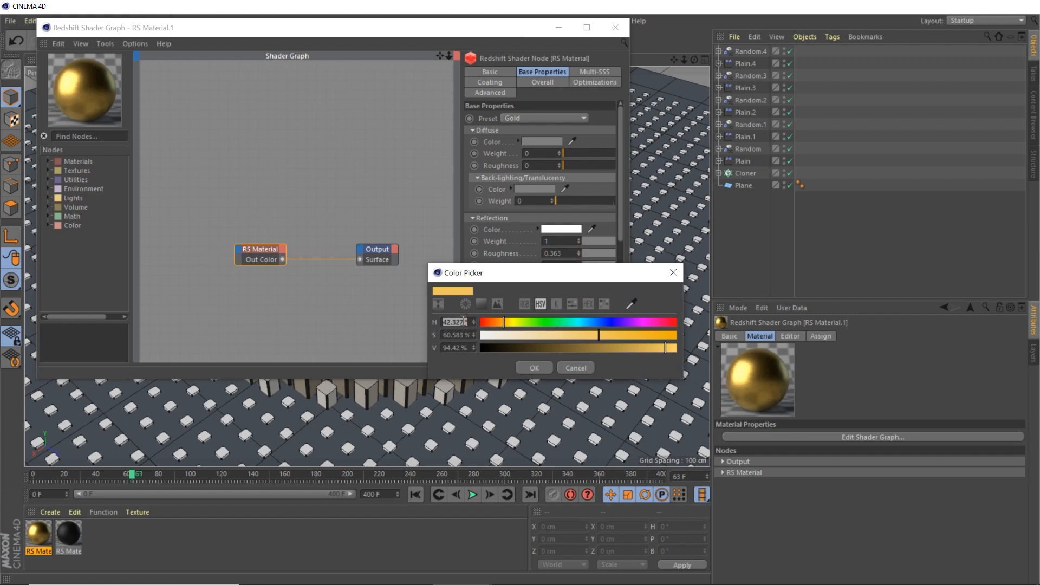
pyautogui.write('28')
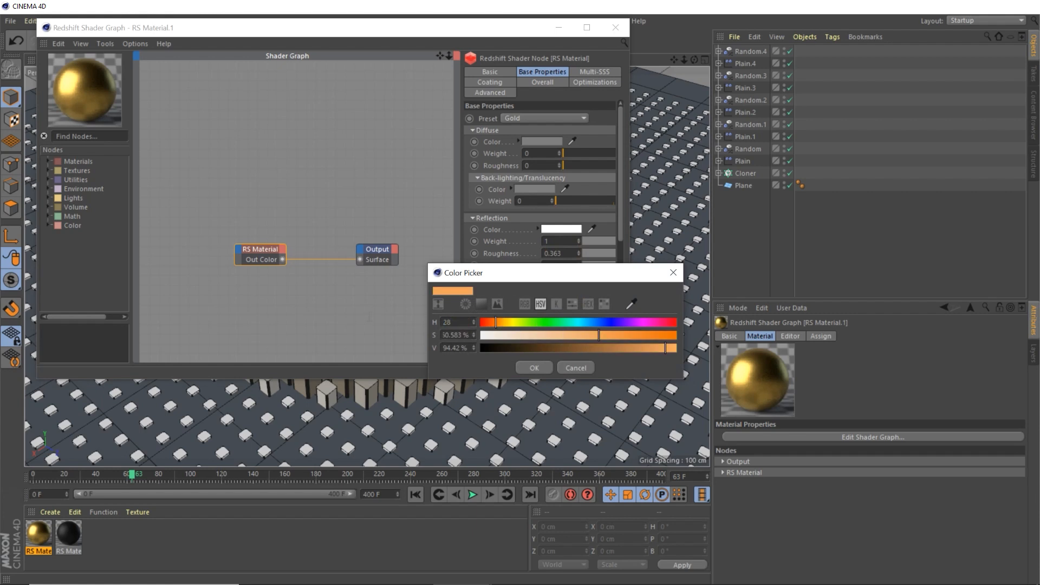
pyautogui.press('Tab')
pyautogui.write('7')
pyautogui.press('Tab')
pyautogui.write('65')
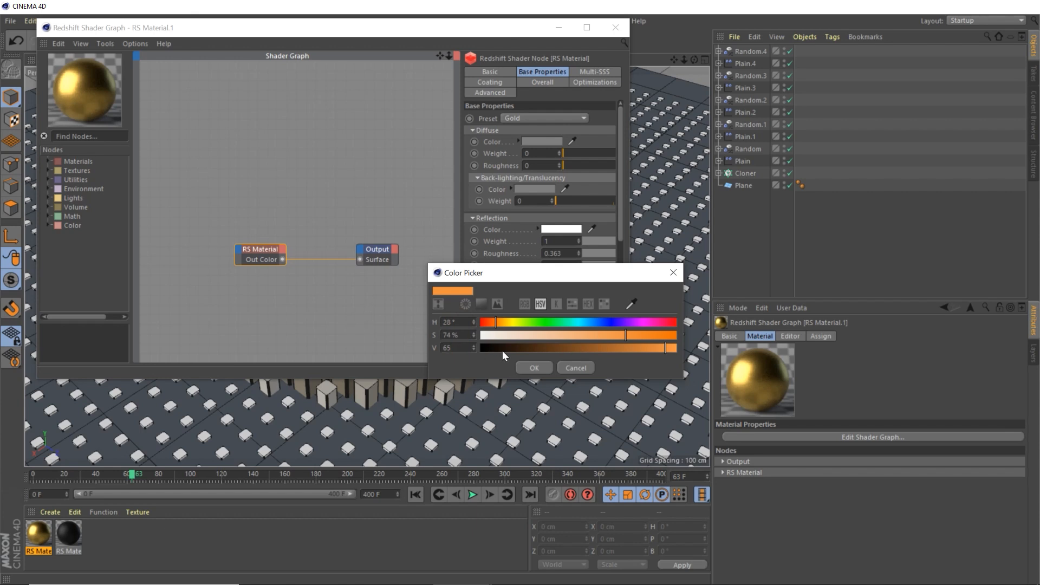
pyautogui.click(534, 368)
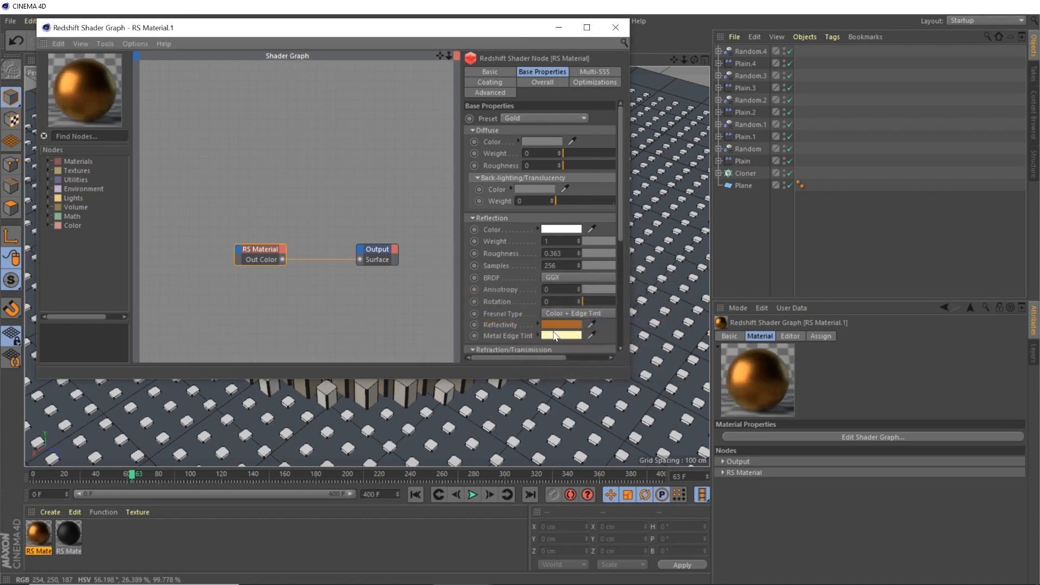
# Set the gold material's metal edge tint to hue 36°, saturation 74% and value 100%, and close its shader graph.
pyautogui.click(555, 335)
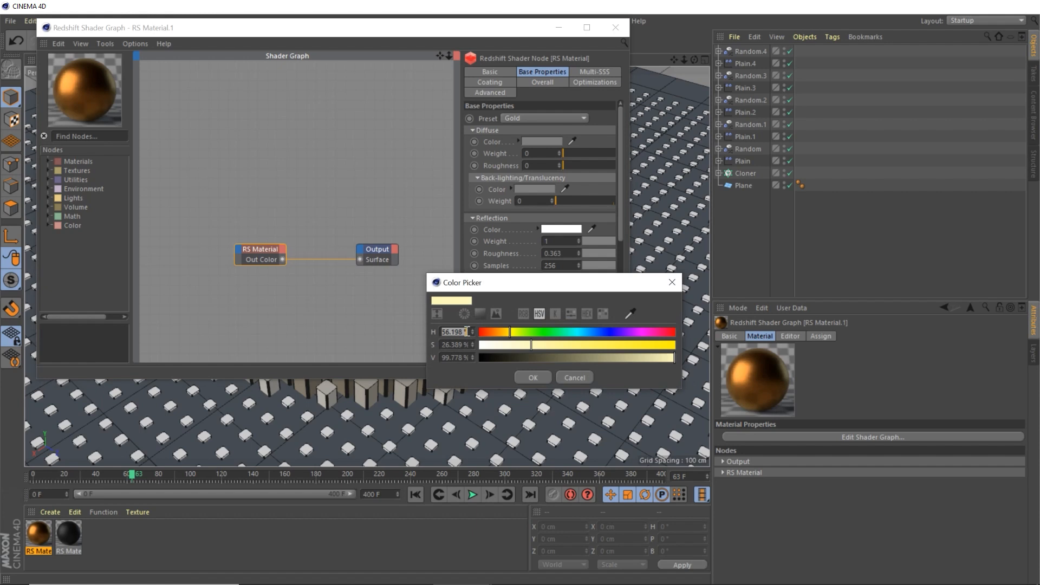
pyautogui.write('36')
pyautogui.press('Tab')
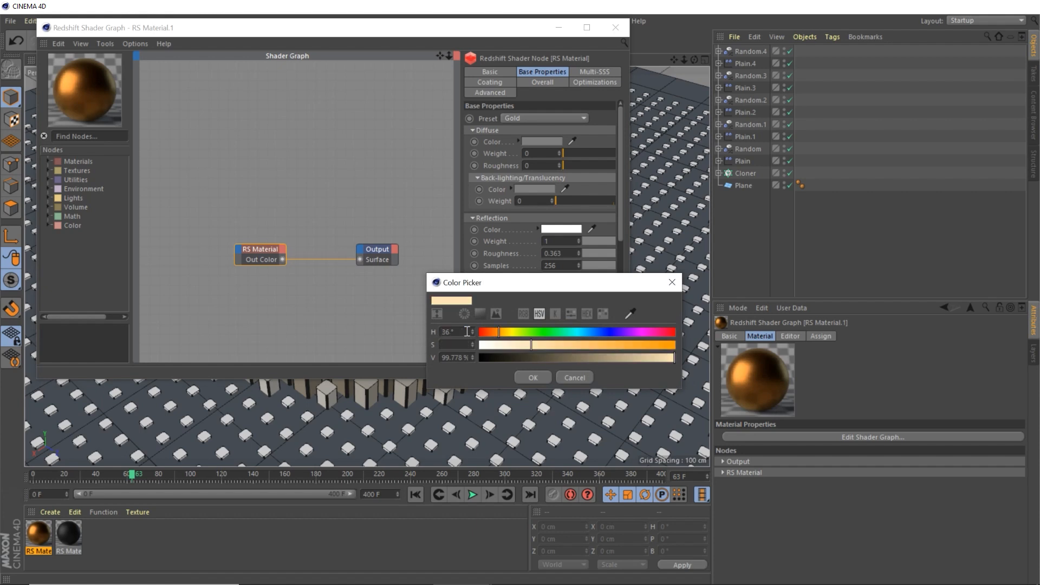
pyautogui.write('74')
pyautogui.press('Tab')
pyautogui.write('100')
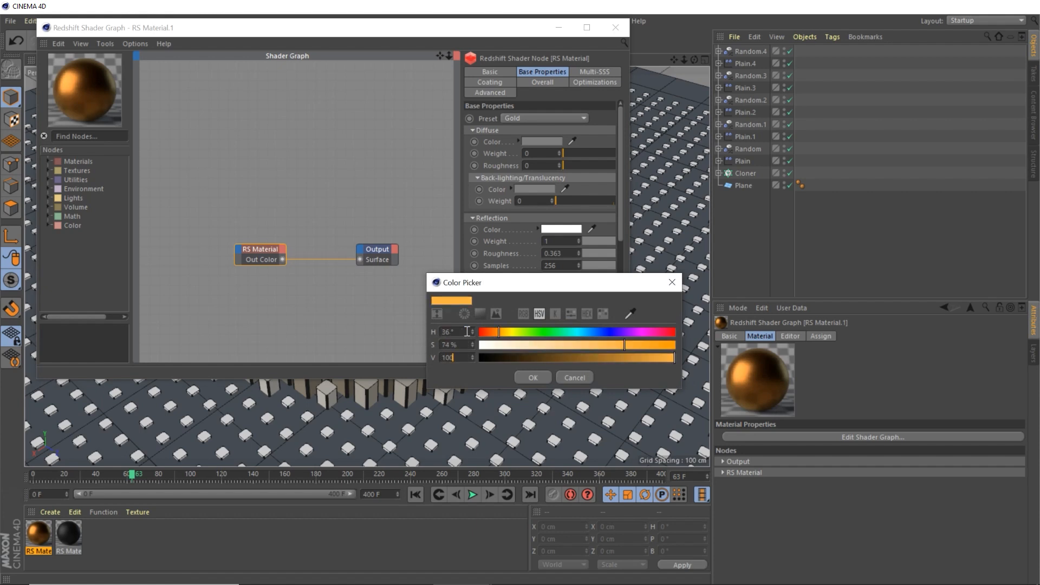
pyautogui.click(521, 379)
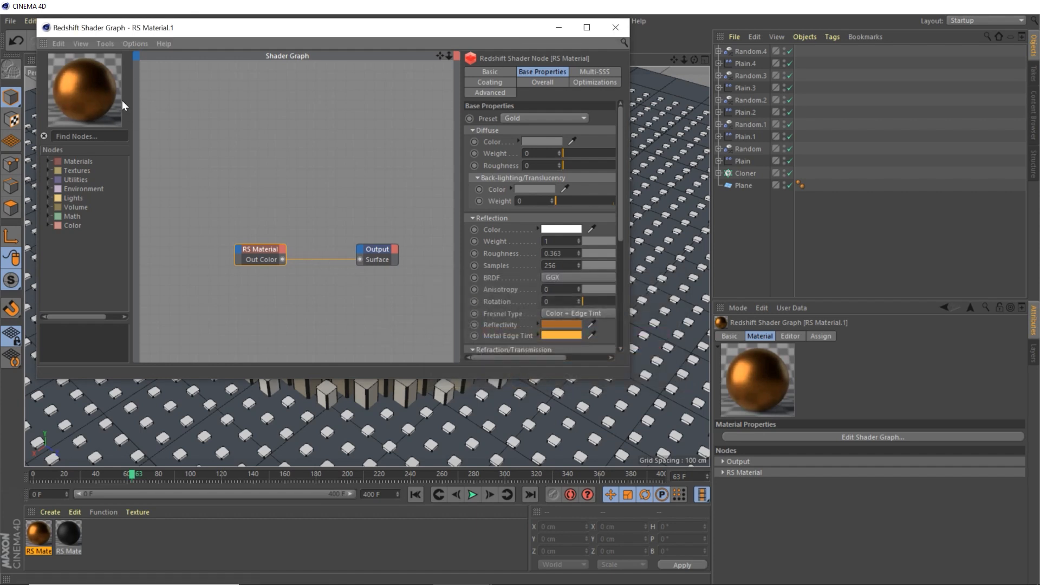
pyautogui.click(607, 28)
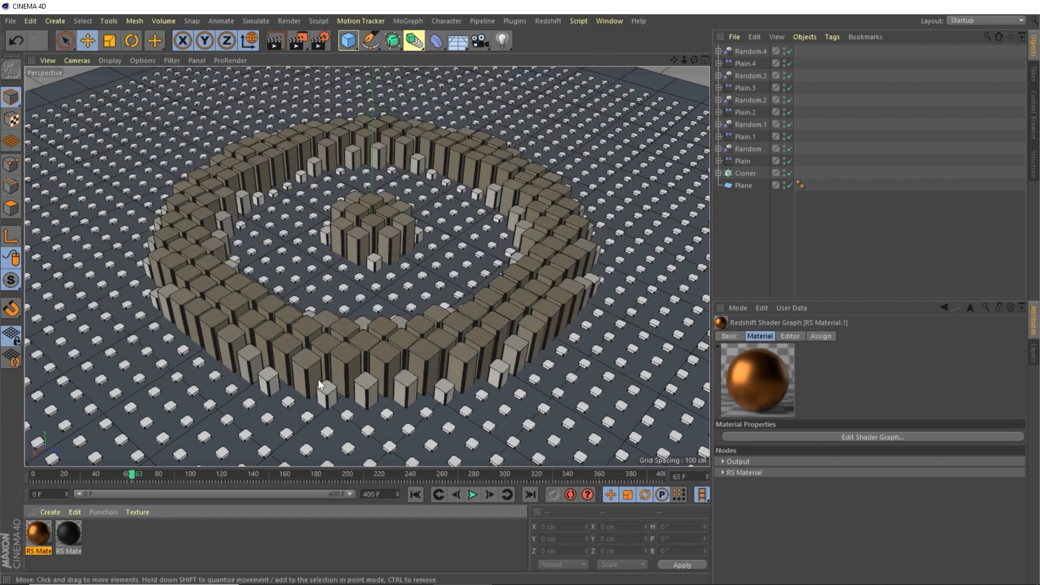
# Expand the Cloner in the object hierarchy and create a third Redshift material named blend.
pyautogui.click(745, 173)
pyautogui.click(718, 173)
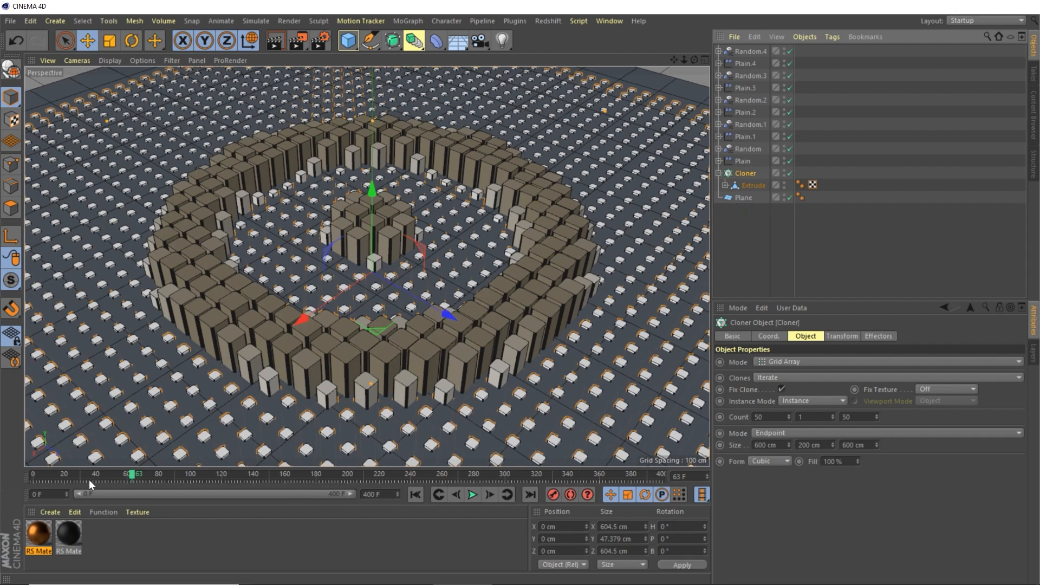
pyautogui.click(50, 512)
pyautogui.moveTo(124, 384)
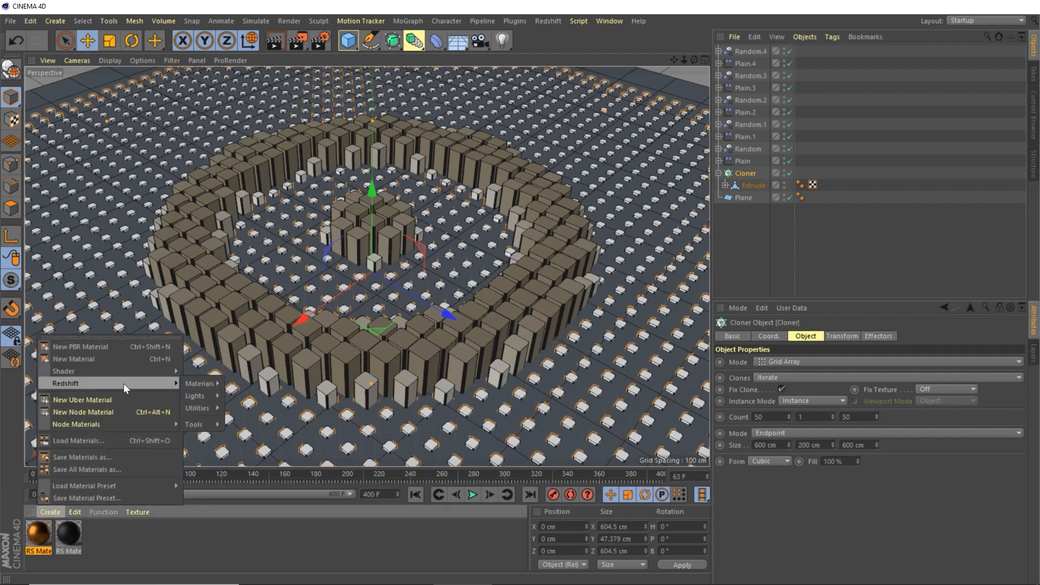
pyautogui.moveTo(207, 381)
pyautogui.click(266, 384)
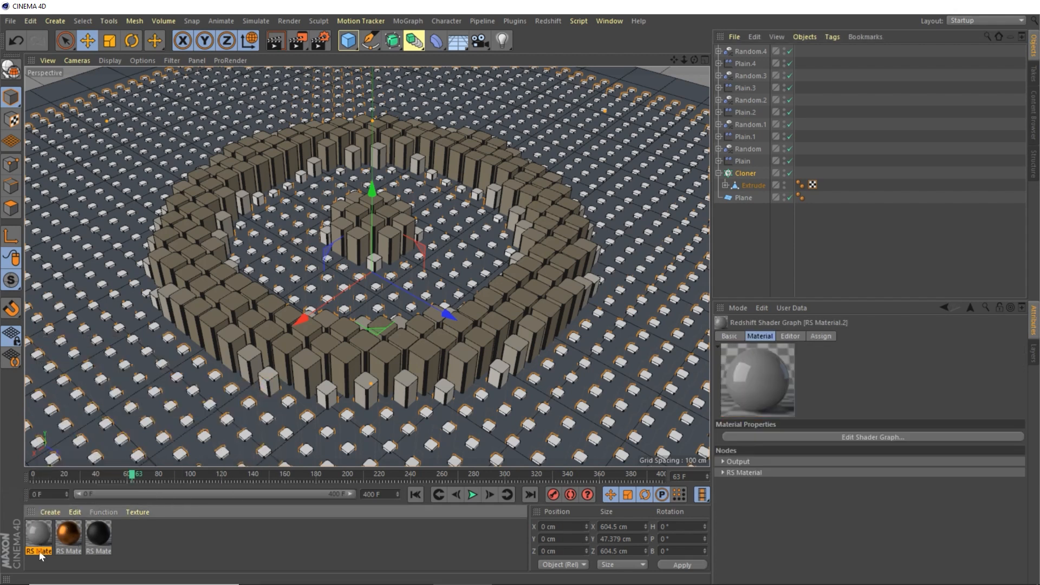
pyautogui.write('blend')
pyautogui.press('Return')
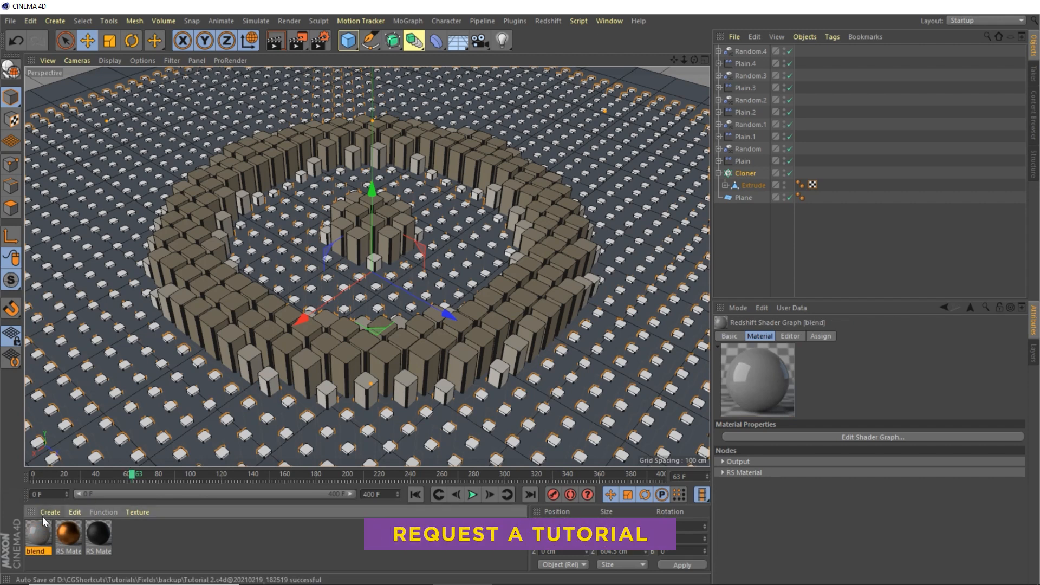
# Delete the default RS Material node from the blend material's shader graph.
pyautogui.doubleClick(43, 530)
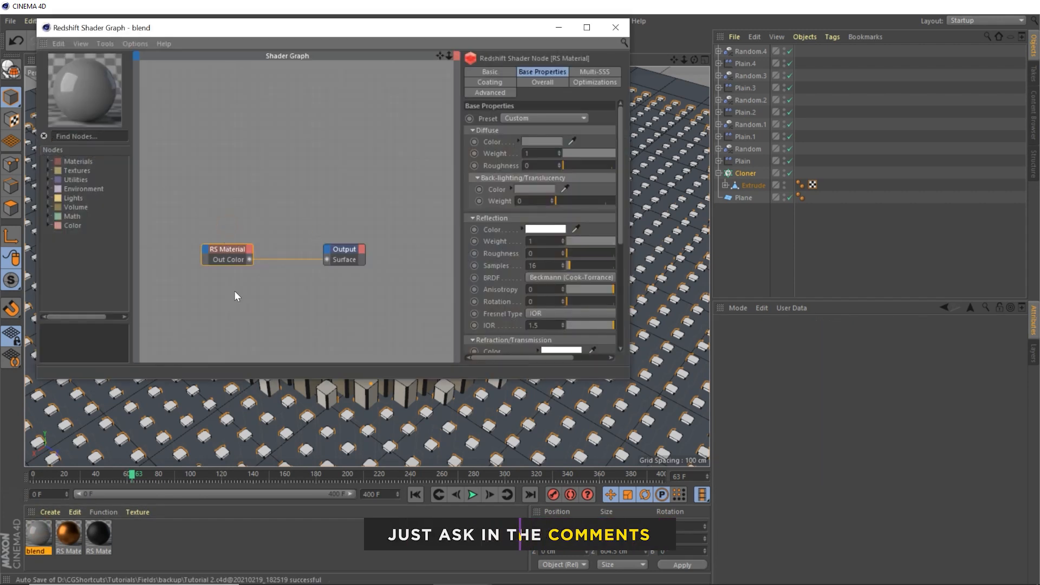
pyautogui.press('Delete')
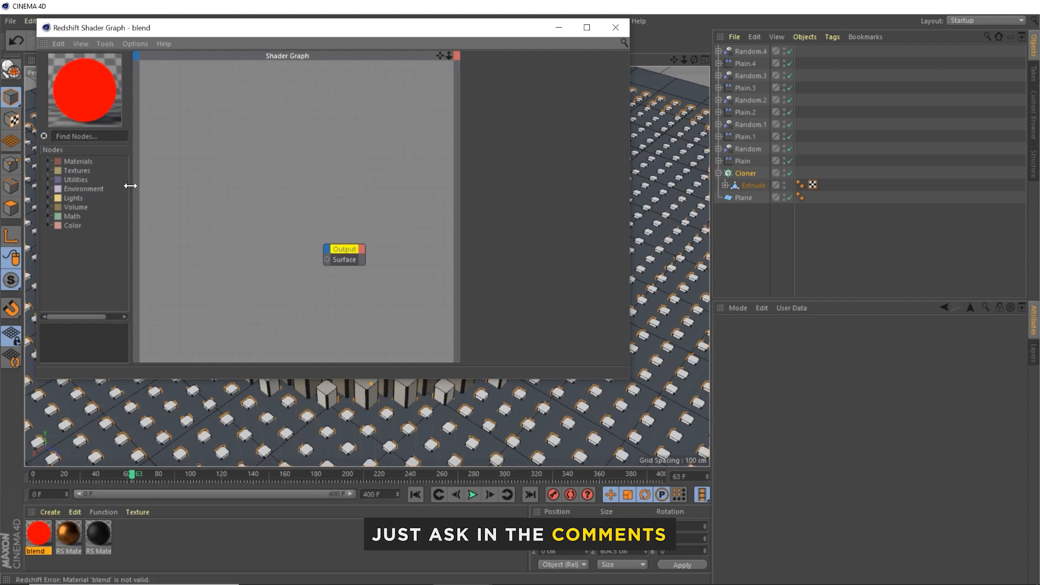
# Add a Material Blender node wired to the output's surface, and add reference nodes for the black and gold materials.
pyautogui.click(47, 161)
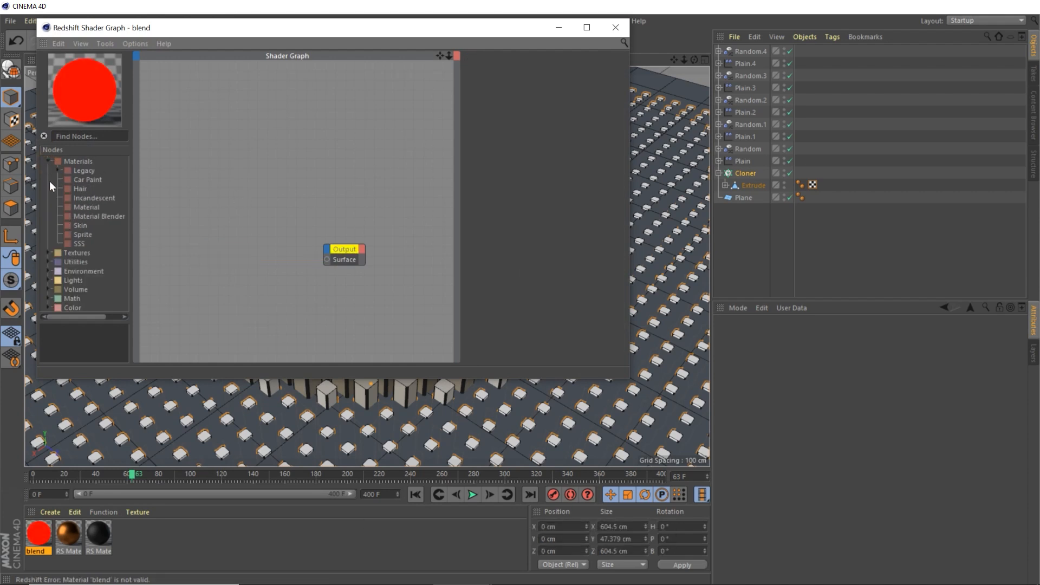
pyautogui.moveTo(67, 216); pyautogui.dragTo(255, 223)
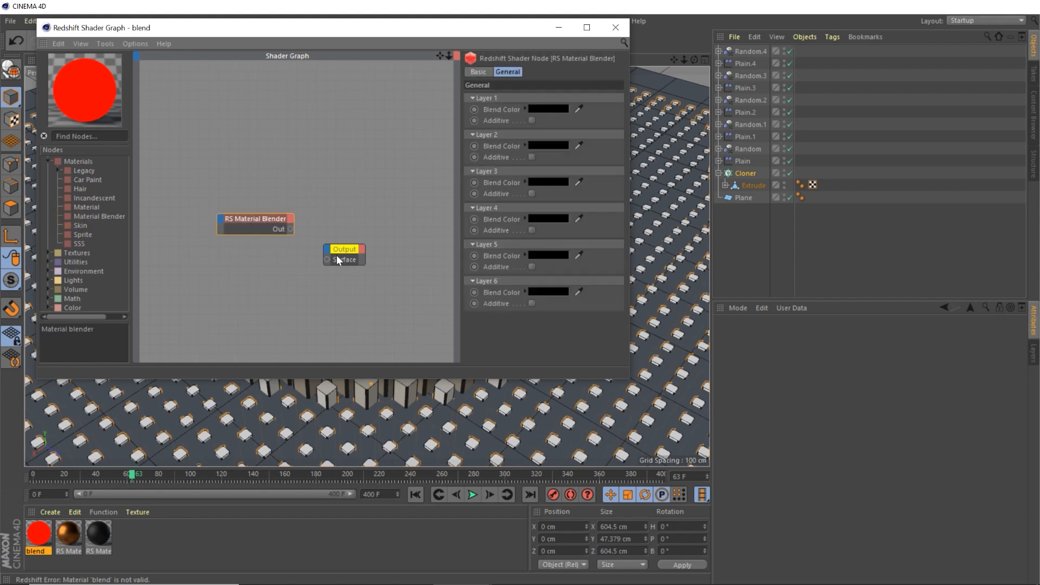
pyautogui.moveTo(349, 247)
pyautogui.mouseDown()
pyautogui.moveTo(376, 223)
pyautogui.moveTo(355, 237)
pyautogui.mouseUp()
pyautogui.moveTo(258, 216); pyautogui.dragTo(283, 221)
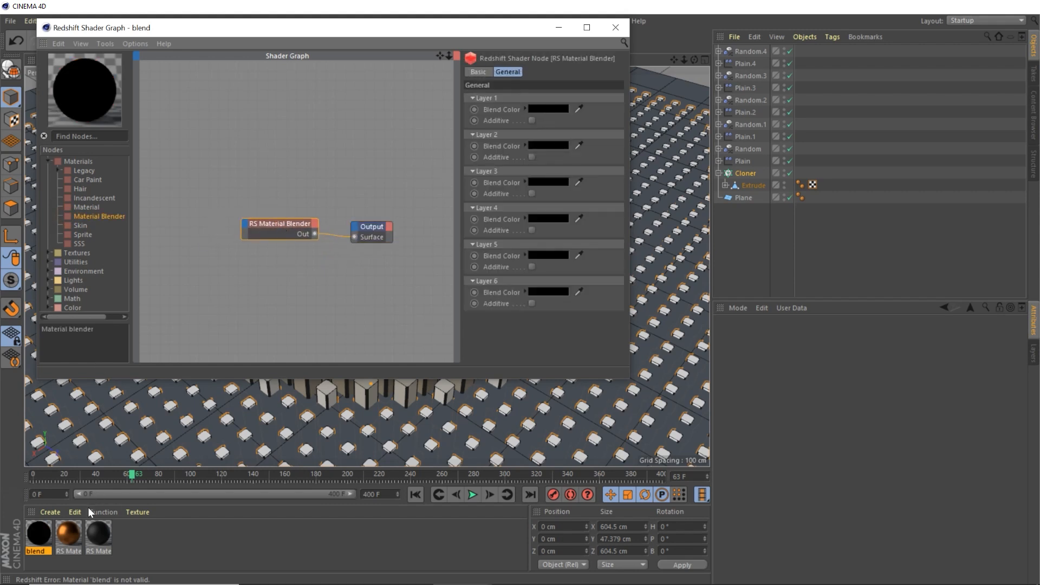
pyautogui.moveTo(103, 531); pyautogui.dragTo(173, 309)
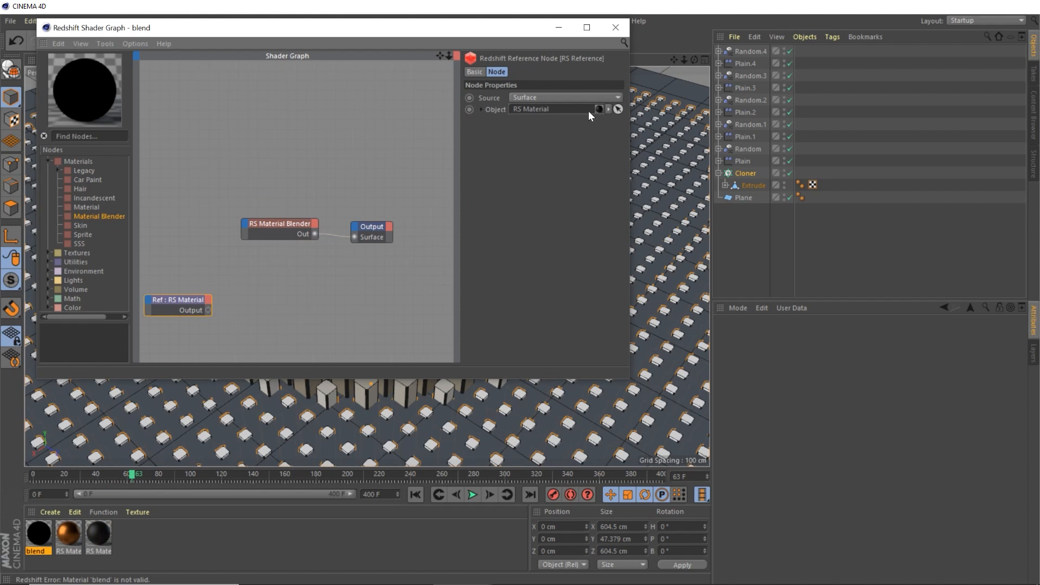
pyautogui.moveTo(71, 535); pyautogui.dragTo(171, 156)
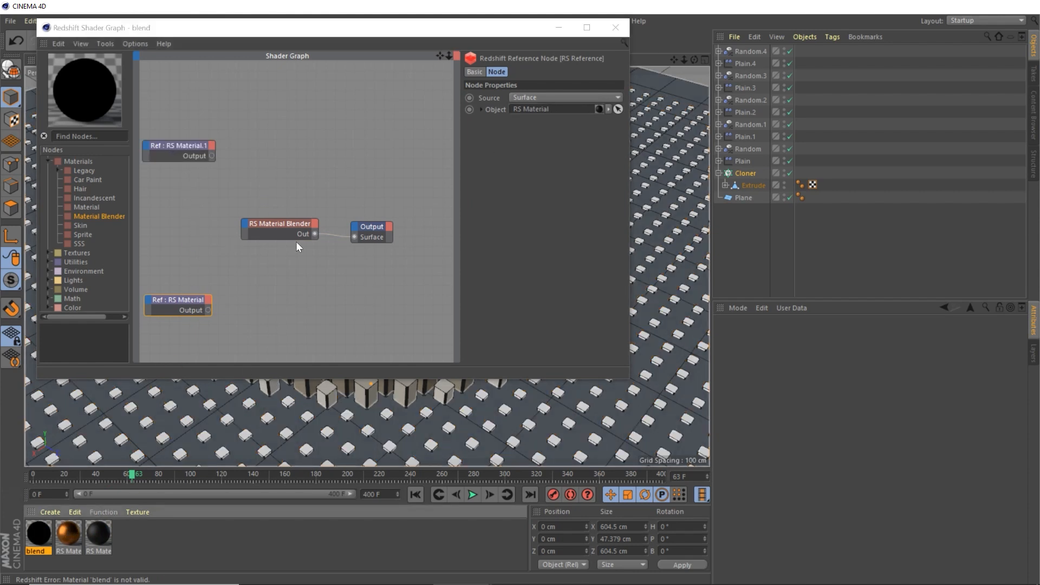
# Add a Color User Data node to the blend graph and set its attribute name to RSMGColor.
pyautogui.click(47, 261)
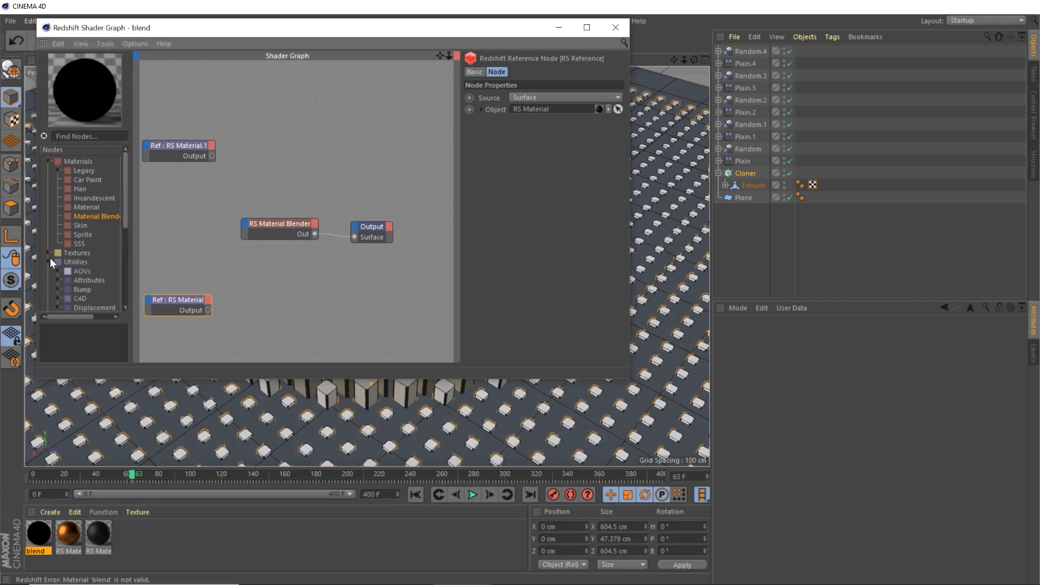
pyautogui.scroll(-3, 75, 269)
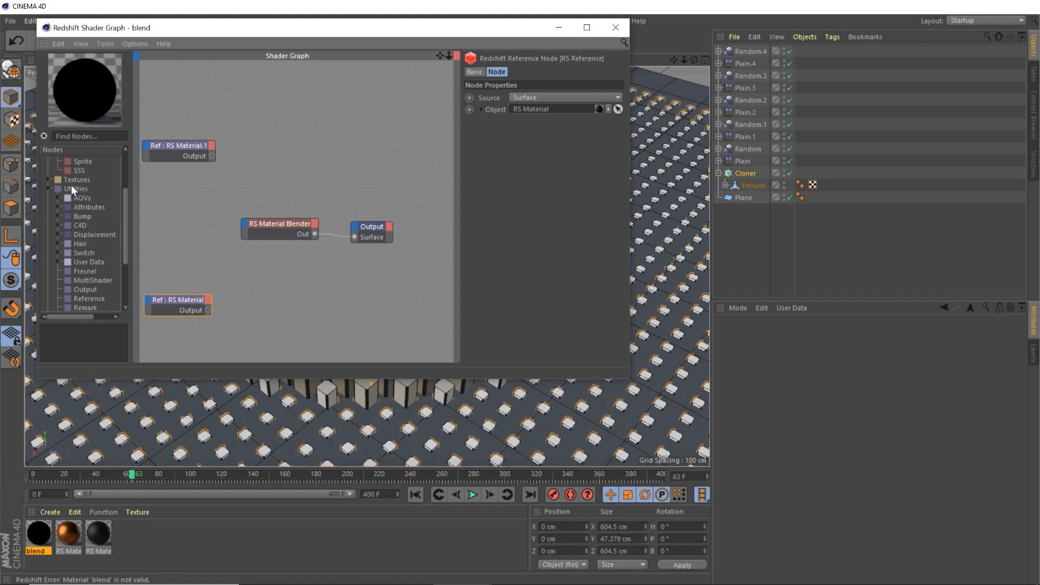
pyautogui.click(58, 261)
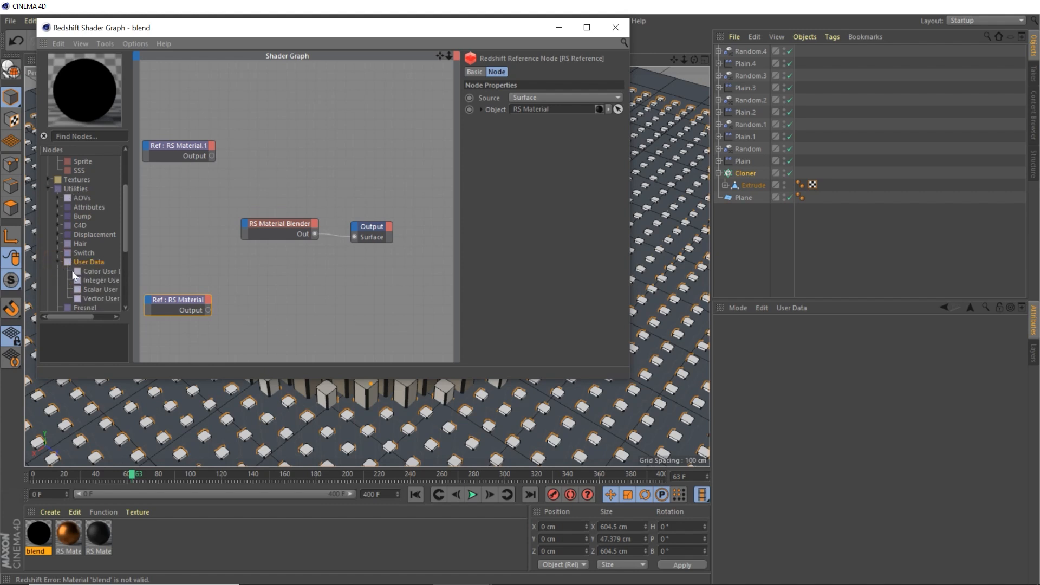
pyautogui.moveTo(161, 235); pyautogui.dragTo(161, 236)
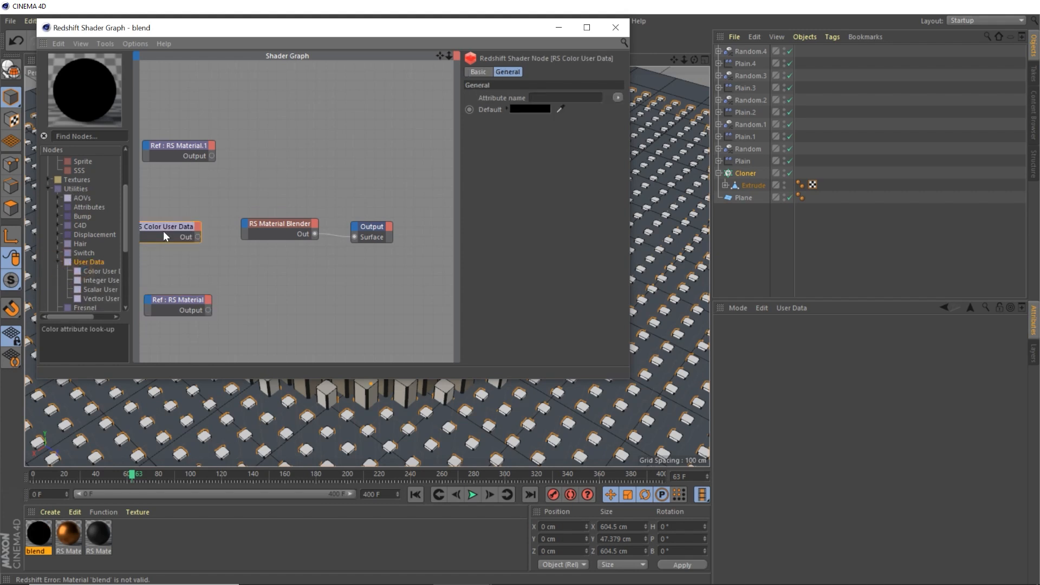
pyautogui.click(618, 98)
pyautogui.moveTo(621, 107)
pyautogui.click(670, 110)
pyautogui.moveTo(198, 237); pyautogui.dragTo(313, 259)
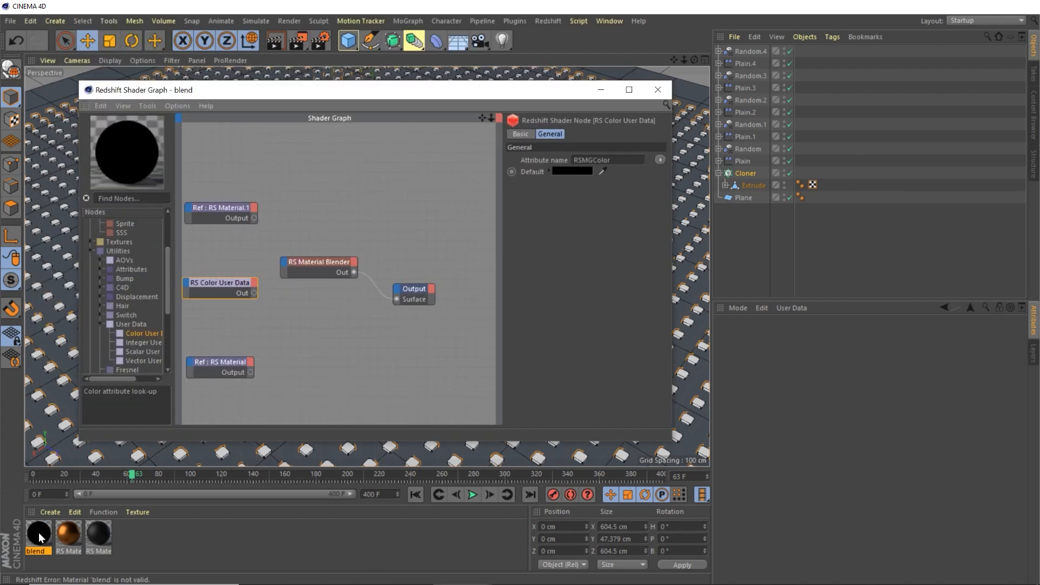
# Apply the blend material to the Cloner and wire the Color User Data node directly into the output's surface.
pyautogui.moveTo(771, 232); pyautogui.dragTo(746, 174)
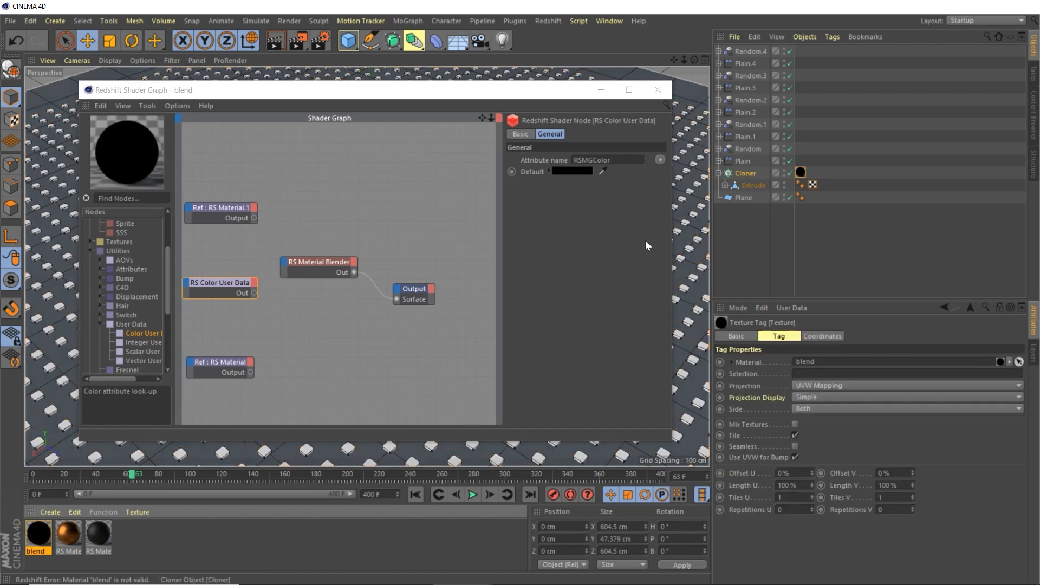
pyautogui.moveTo(255, 292); pyautogui.dragTo(397, 299)
# Open the Redshift RenderView and place it beside the shader graph to preview the clone colors.
pyautogui.click(548, 21)
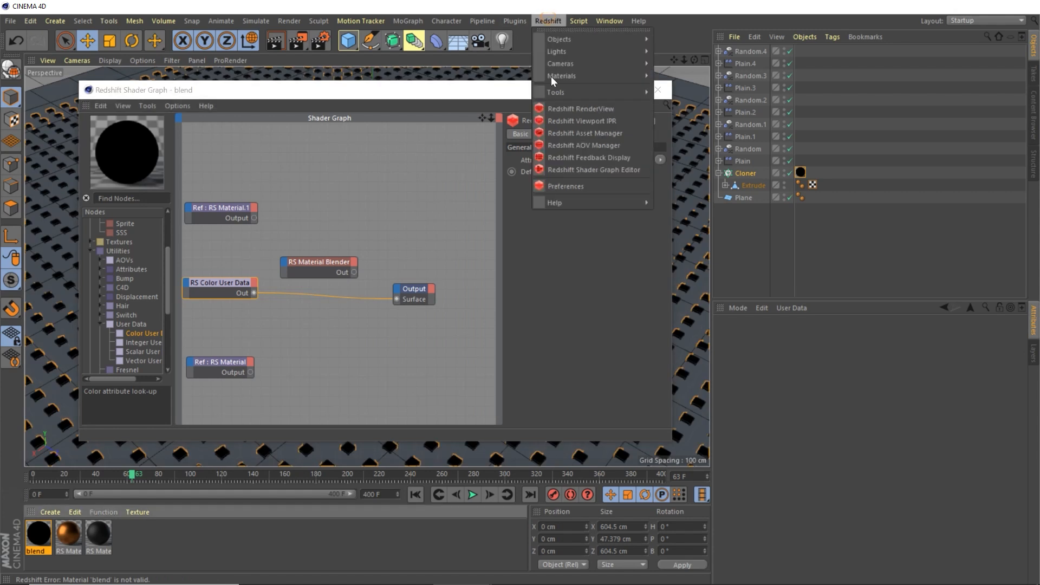
pyautogui.click(557, 108)
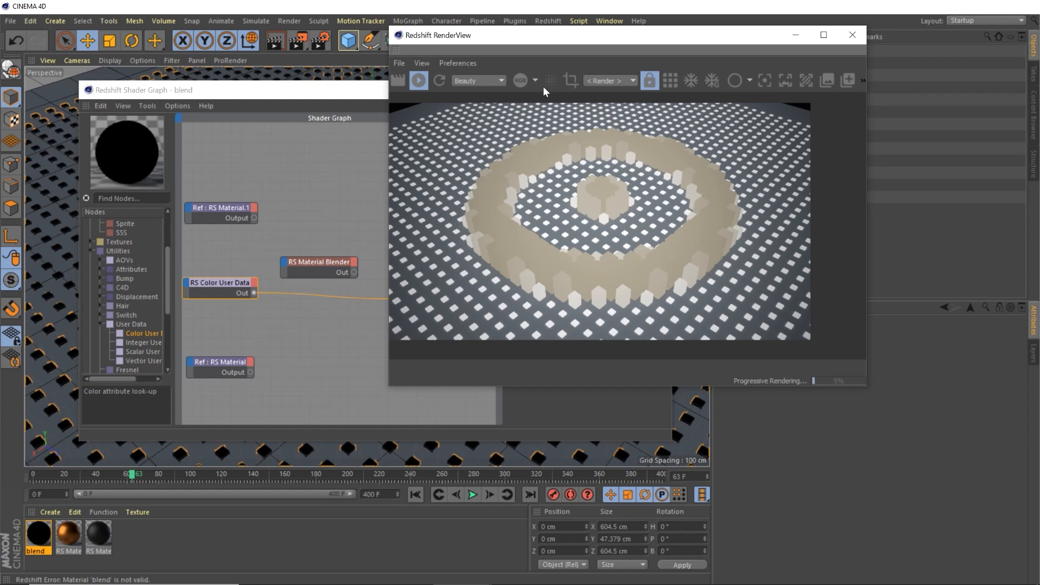
pyautogui.moveTo(536, 47); pyautogui.dragTo(764, 117)
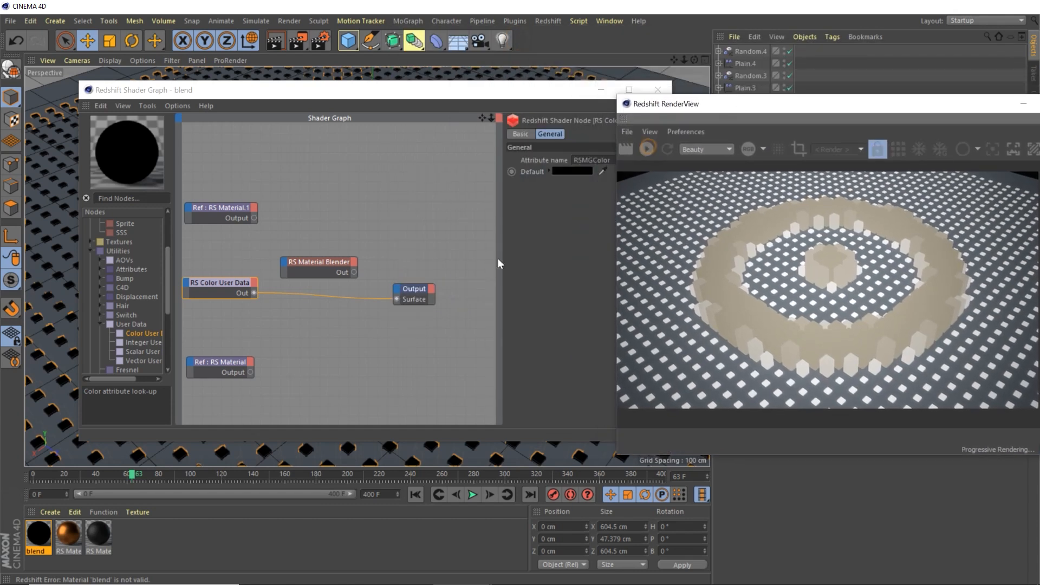
# Add a Ramp node fed by the Color User Data node and wire its output color into the output's surface.
pyautogui.click(91, 241)
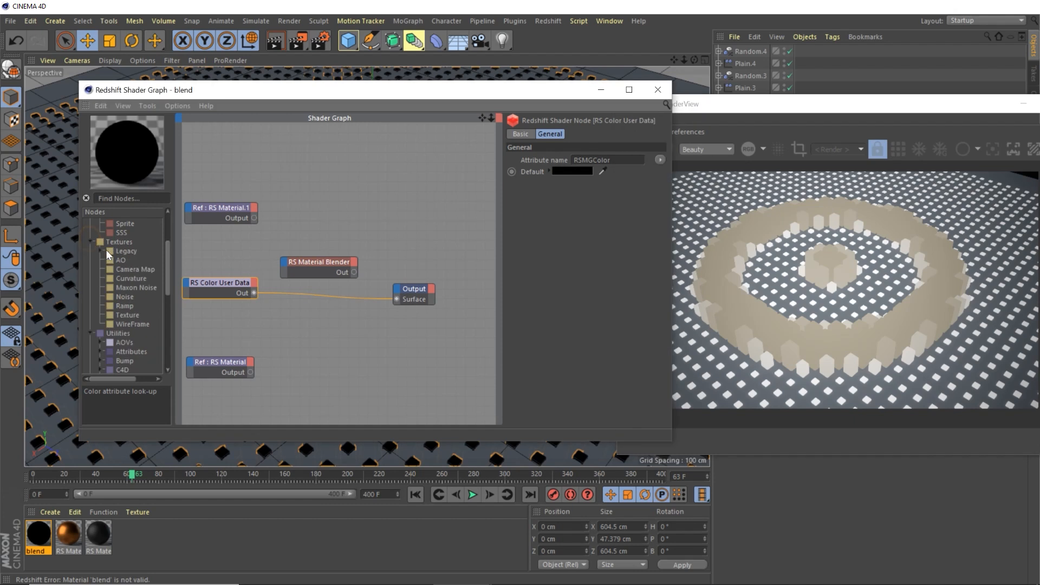
pyautogui.moveTo(113, 304); pyautogui.dragTo(263, 305)
pyautogui.click(324, 316)
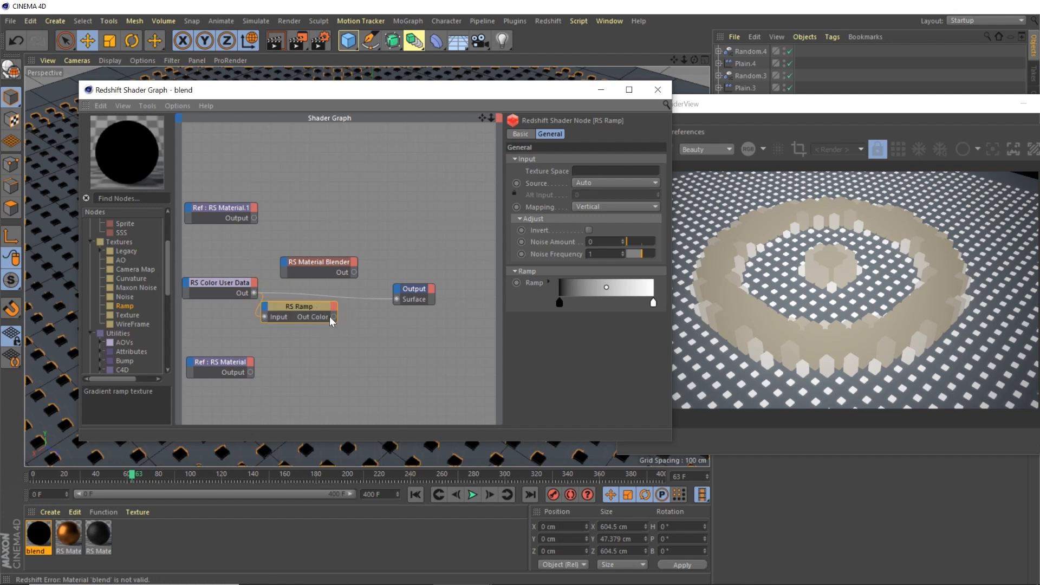
pyautogui.moveTo(398, 300); pyautogui.dragTo(398, 297)
# Shift the ramp's black knot inward and its midpoint toward the white end to increase the contrast between the clones.
pyautogui.click(731, 294)
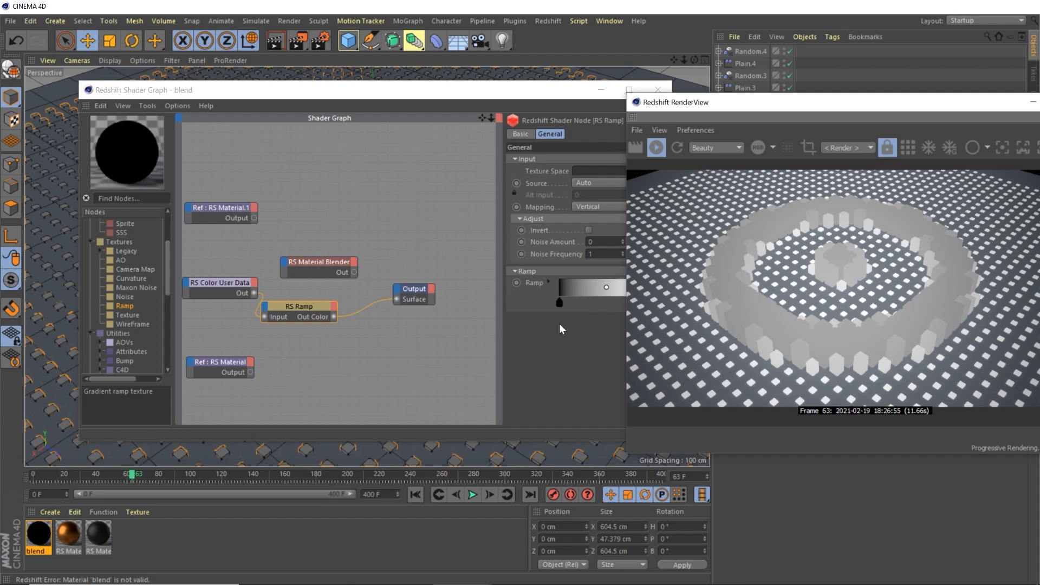
pyautogui.moveTo(484, 93); pyautogui.dragTo(438, 89)
pyautogui.moveTo(513, 302); pyautogui.dragTo(590, 290)
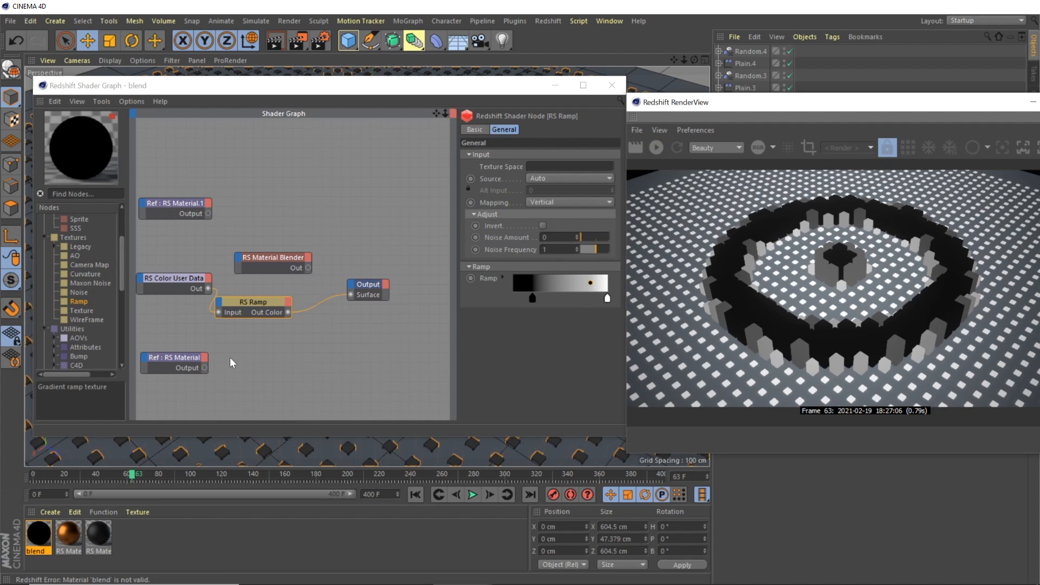
# Rearrange the Color User Data, Ramp, gold material reference and Material Blender nodes to make room for wiring.
pyautogui.moveTo(140, 268); pyautogui.dragTo(170, 290)
pyautogui.click(168, 228)
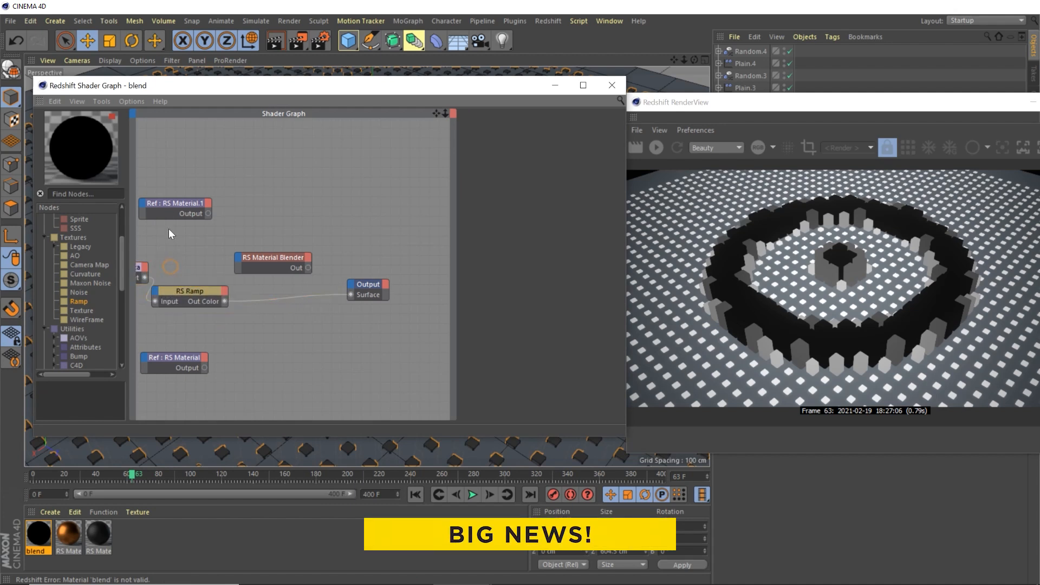
pyautogui.click(189, 291)
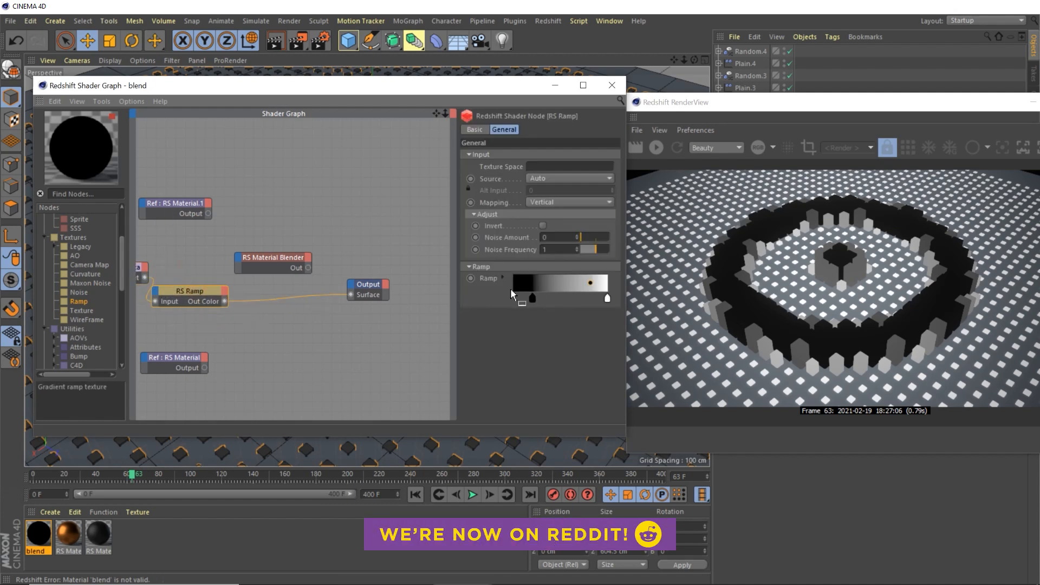
pyautogui.moveTo(182, 204); pyautogui.dragTo(197, 209)
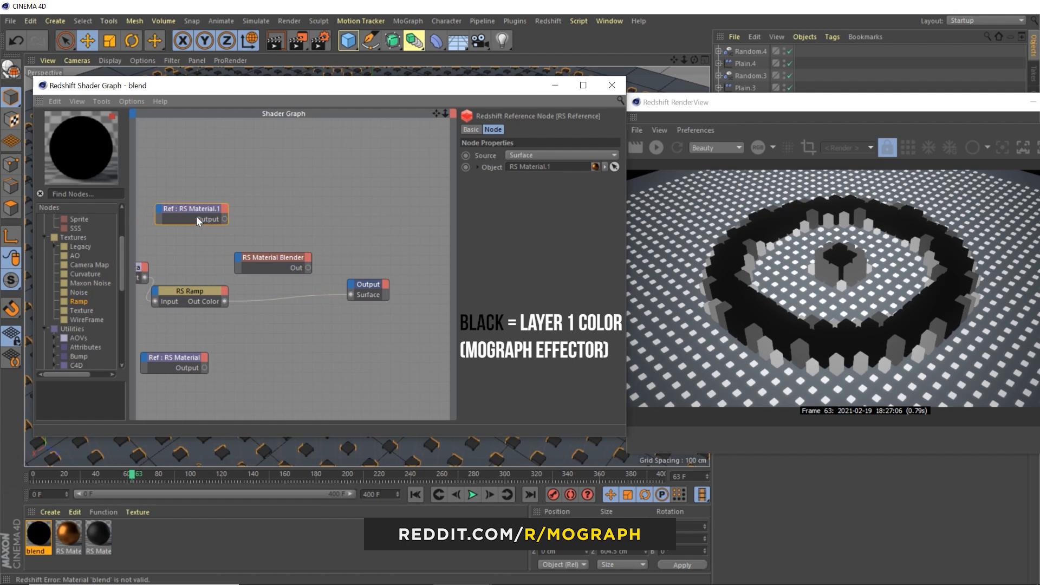
pyautogui.click(194, 288)
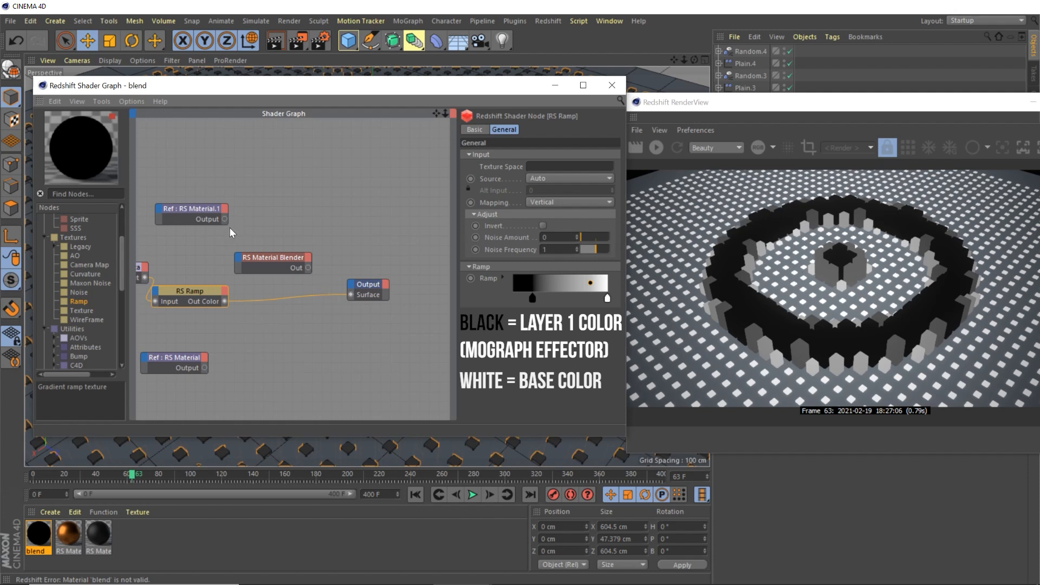
pyautogui.moveTo(184, 208); pyautogui.dragTo(173, 213)
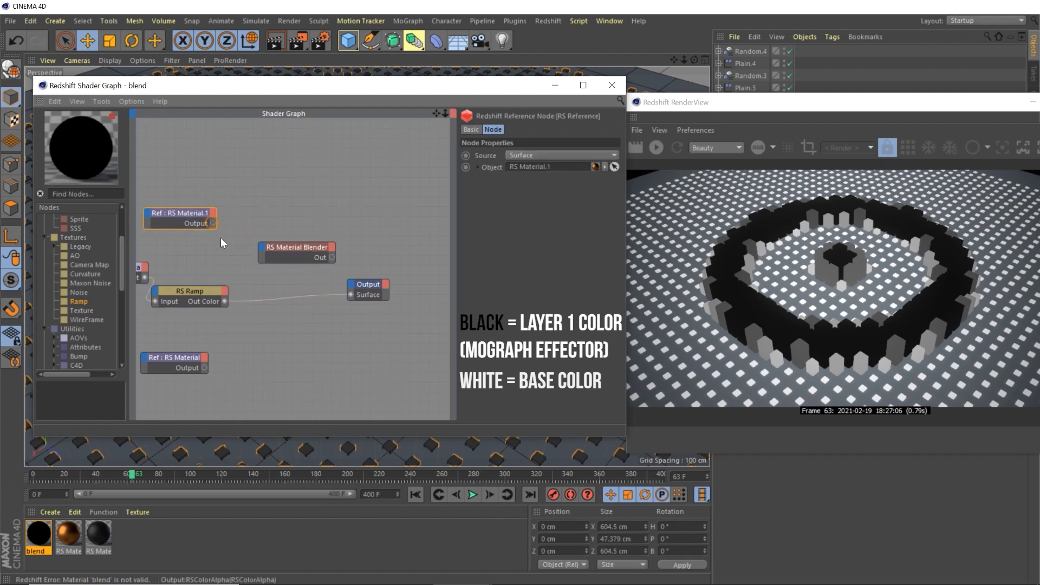
# Wire the gold material reference into the blender's Base Color and the ramp into its Blend Color 1.
pyautogui.moveTo(255, 250); pyautogui.dragTo(269, 257)
pyautogui.click(323, 256)
pyautogui.moveTo(258, 247); pyautogui.dragTo(260, 249)
pyautogui.moveTo(277, 264)
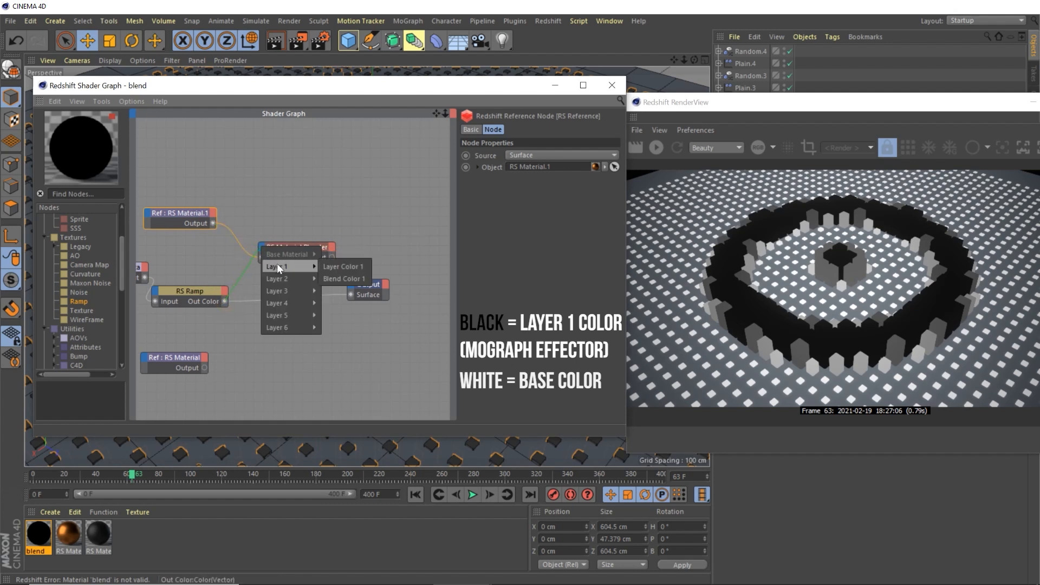
pyautogui.click(336, 277)
# Wire the black material reference into the blender's Layer Color 1 and the blender's output into the output's surface.
pyautogui.moveTo(204, 368); pyautogui.dragTo(261, 250)
pyautogui.click(327, 264)
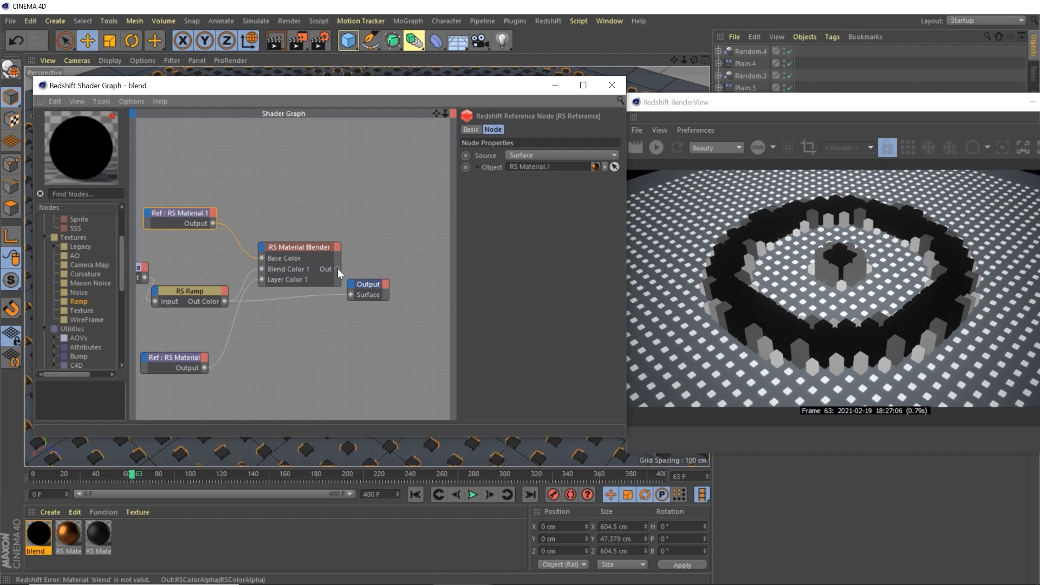
pyautogui.moveTo(350, 298); pyautogui.dragTo(349, 294)
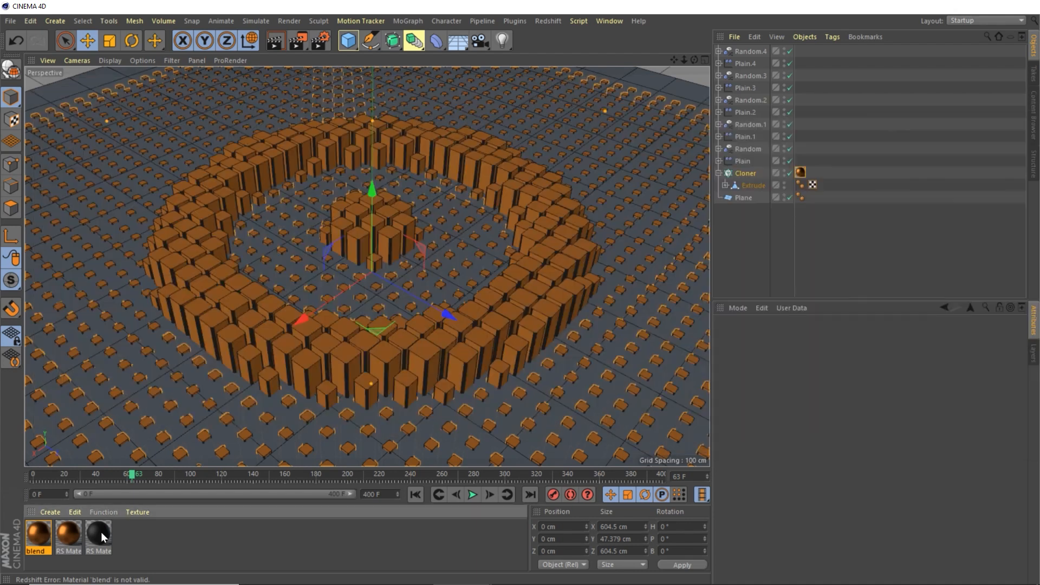
# Apply the black Redshift material to the floor Plane.
pyautogui.click(98, 533)
pyautogui.moveTo(97, 531); pyautogui.dragTo(739, 199)
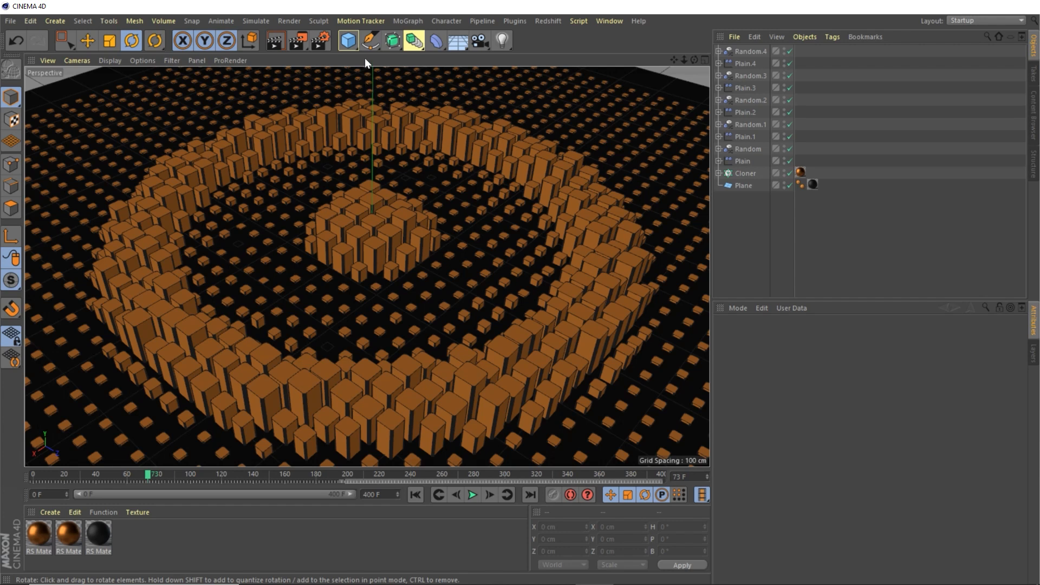
# Create a Redshift area light and set its intensity multiplier to 10.
pyautogui.click(548, 21)
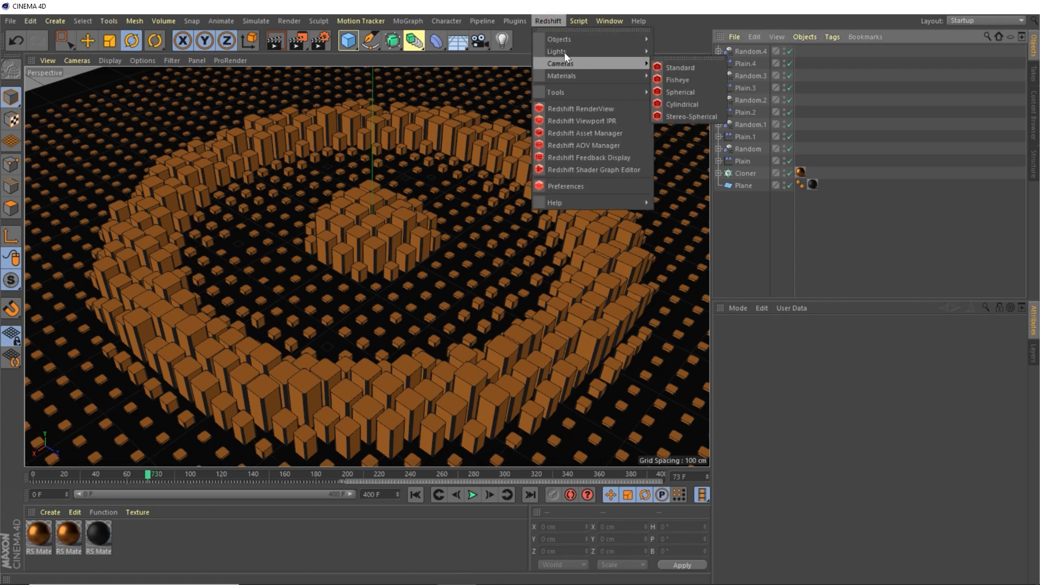
pyautogui.moveTo(607, 55)
pyautogui.click(693, 53)
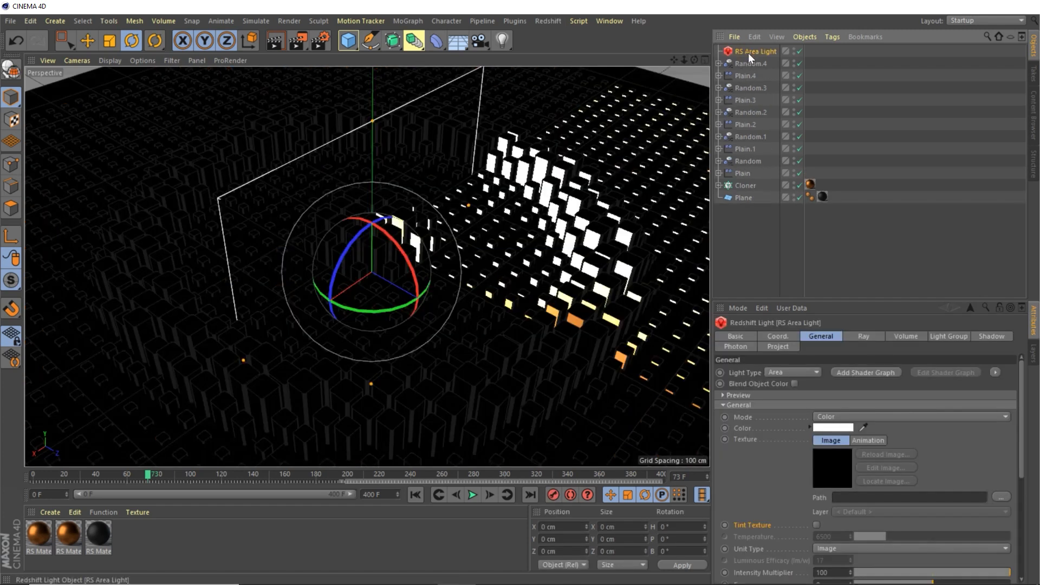
pyautogui.scroll(-3, 787, 524)
pyautogui.moveTo(835, 499); pyautogui.dragTo(781, 505)
pyautogui.write('10')
pyautogui.press('Return')
# Set the area light's size to 550 cm in X and 450 cm in Y.
pyautogui.scroll(-5, 762, 452)
pyautogui.write('550')
pyautogui.write('45')
pyautogui.press('Return')
pyautogui.write('0')
pyautogui.press('Return')
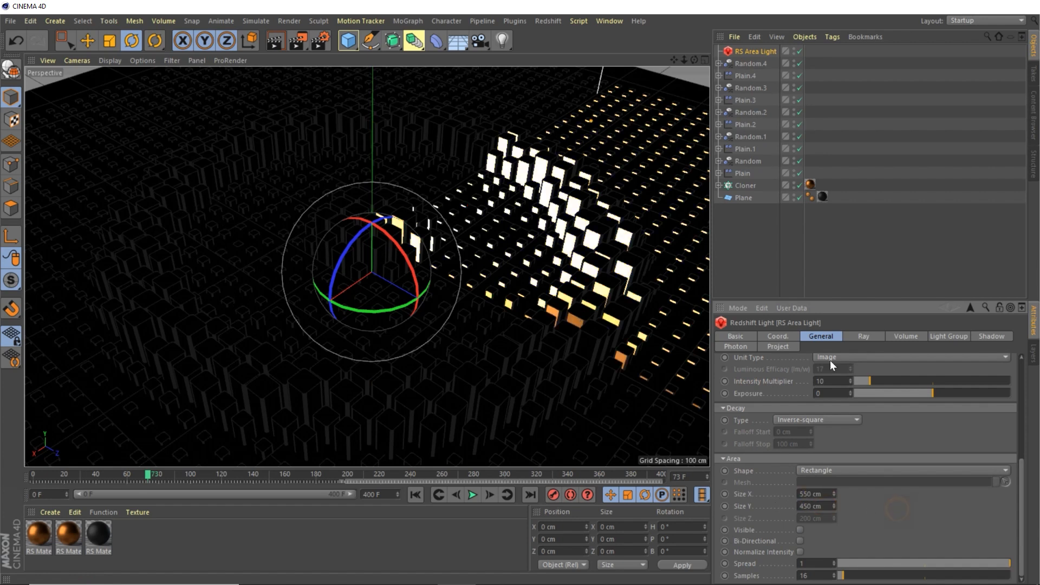
# Create a new MoGraph Cloner and nest the RS Area Light inside it.
pyautogui.click(407, 21)
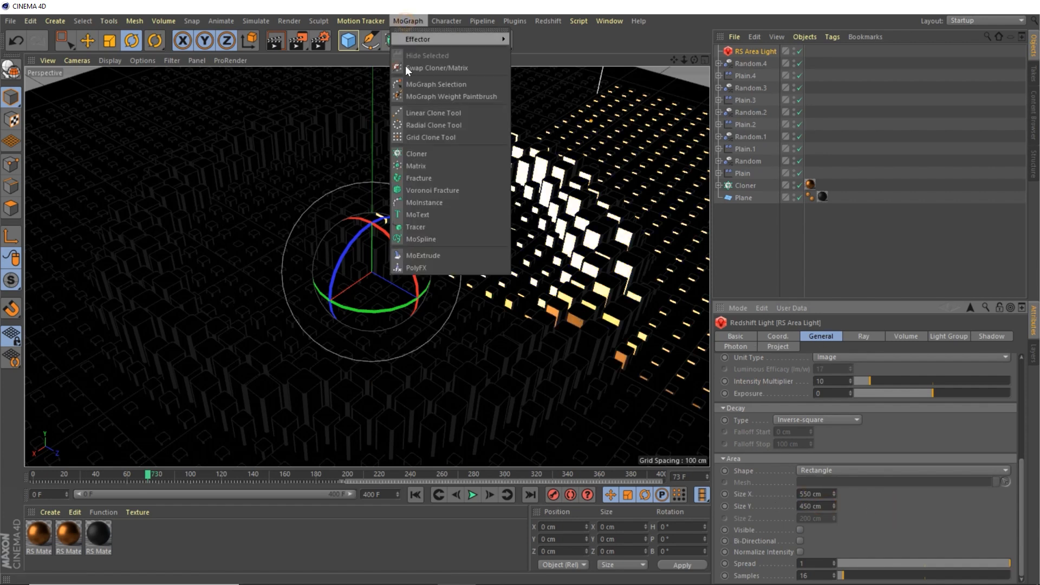
pyautogui.click(411, 151)
pyautogui.moveTo(760, 63); pyautogui.dragTo(748, 52)
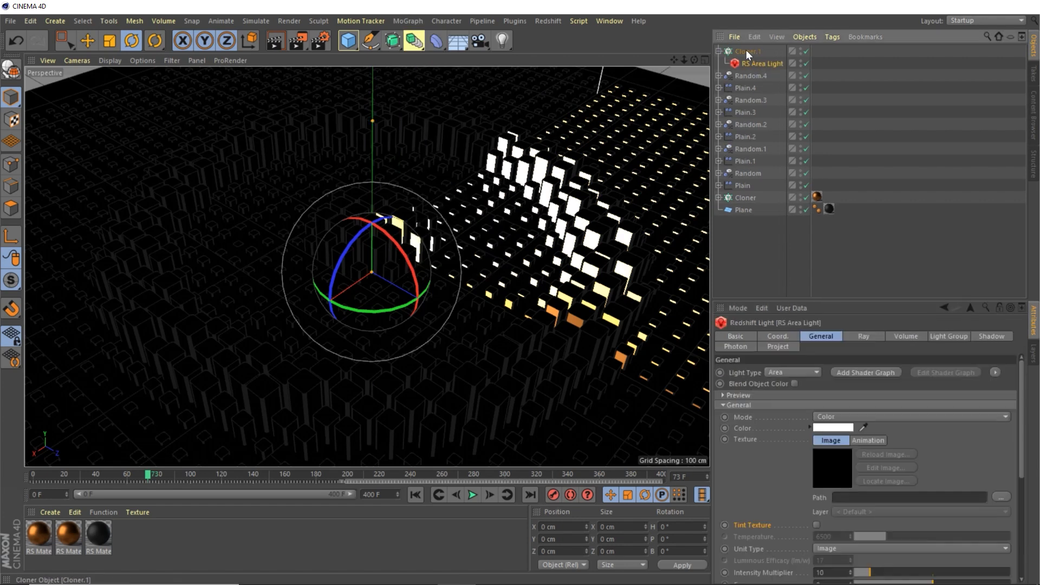
# Set the light's Cloner to Radial mode with a count of 3 and a radius of 800 cm.
pyautogui.click(747, 51)
pyautogui.click(811, 361)
pyautogui.click(770, 396)
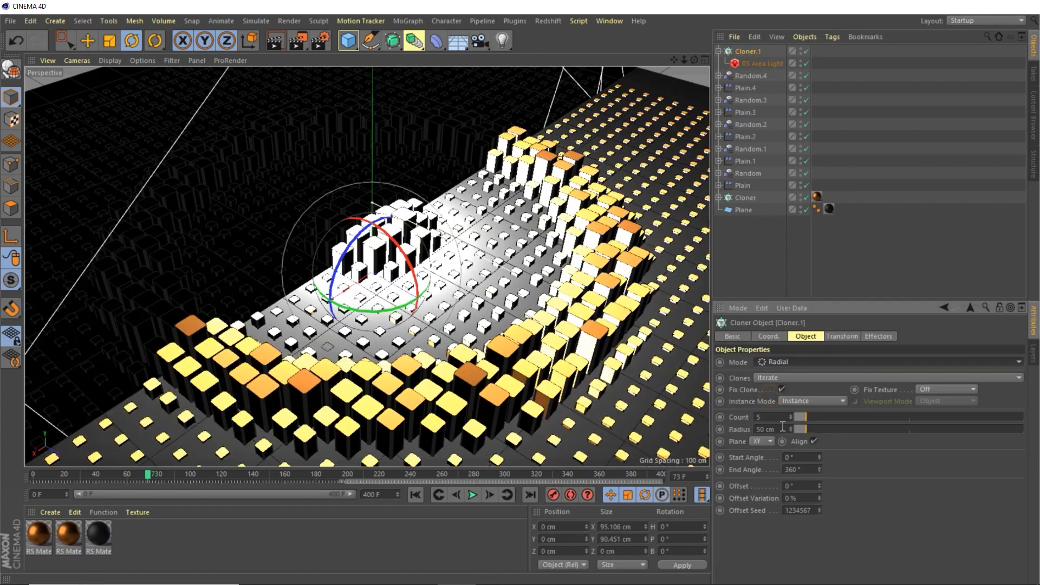
pyautogui.click(792, 419)
pyautogui.click(791, 419)
pyautogui.moveTo(783, 429); pyautogui.dragTo(720, 431)
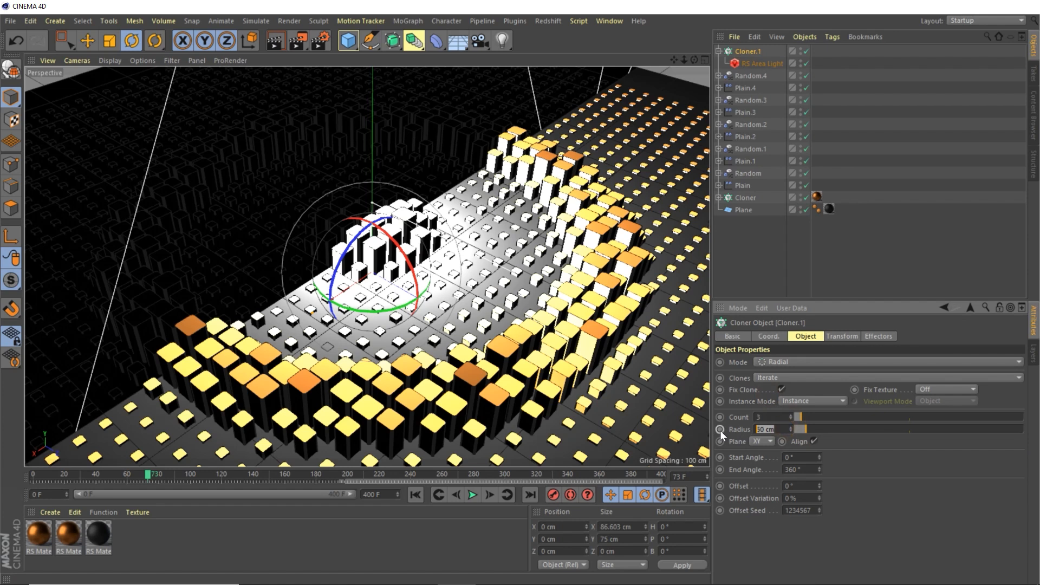
pyautogui.write('80')
pyautogui.press('Return')
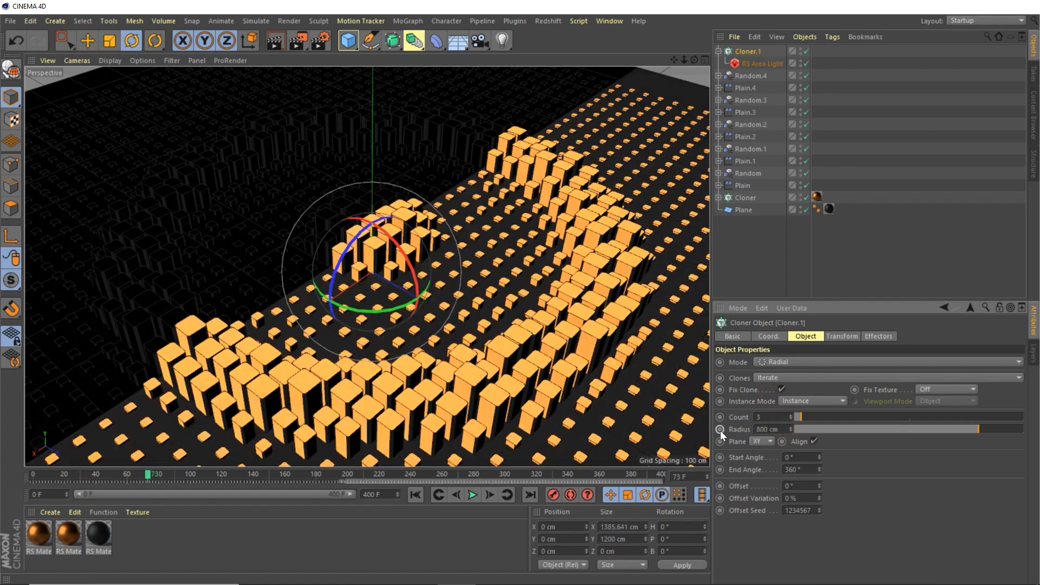
# Tilt the cloned area lights by setting the Cloner's transform pitch rotation to -41°.
pyautogui.click(841, 336)
pyautogui.click(902, 390)
pyautogui.write('-')
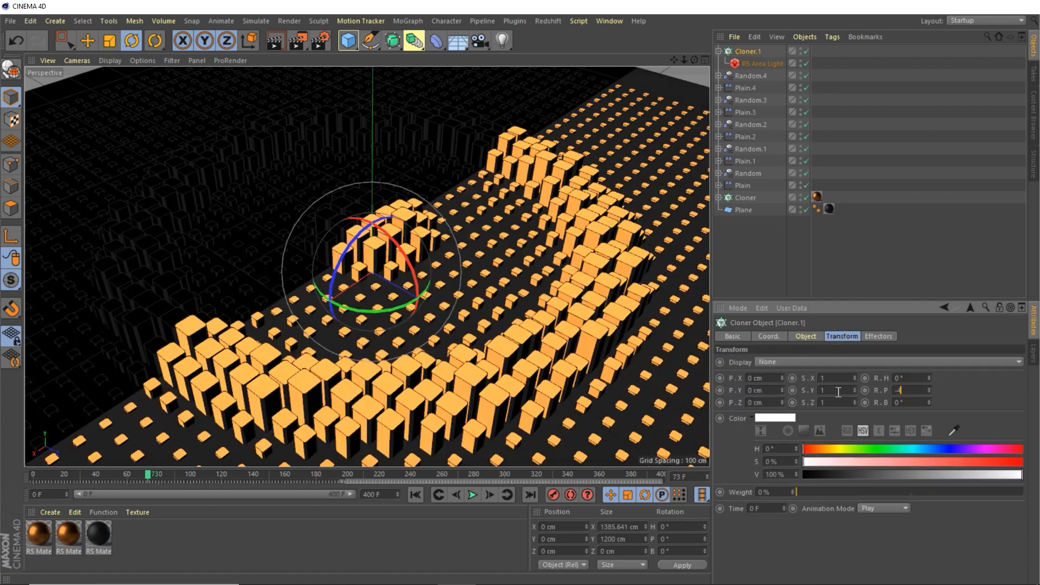
pyautogui.write('41')
# Rotate the area lights' Cloner to a pitch of -90° and raise it to 550 cm in Y.
pyautogui.click(772, 336)
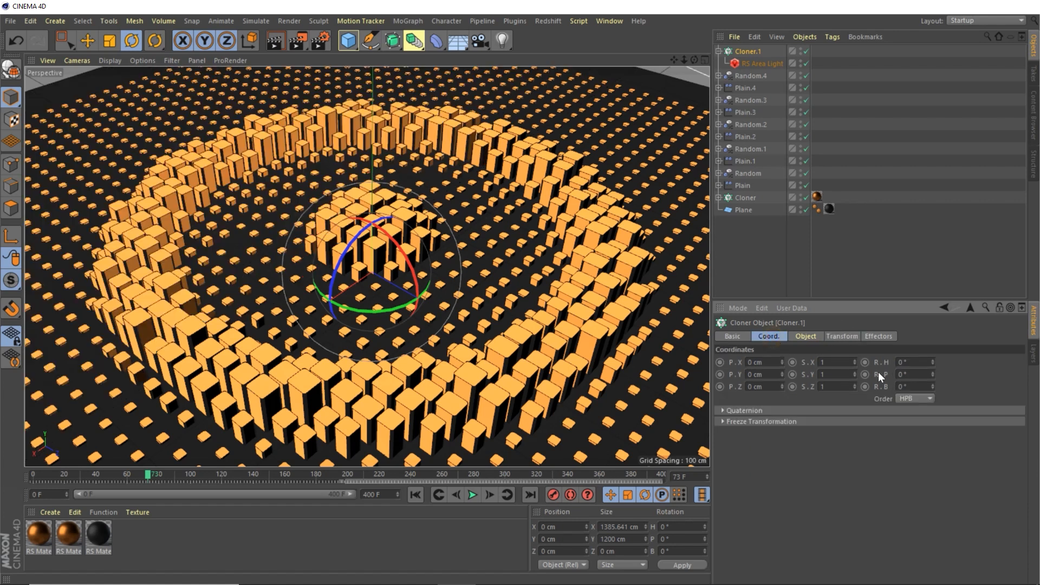
pyautogui.click(910, 374)
pyautogui.write('-90')
pyautogui.press('Return')
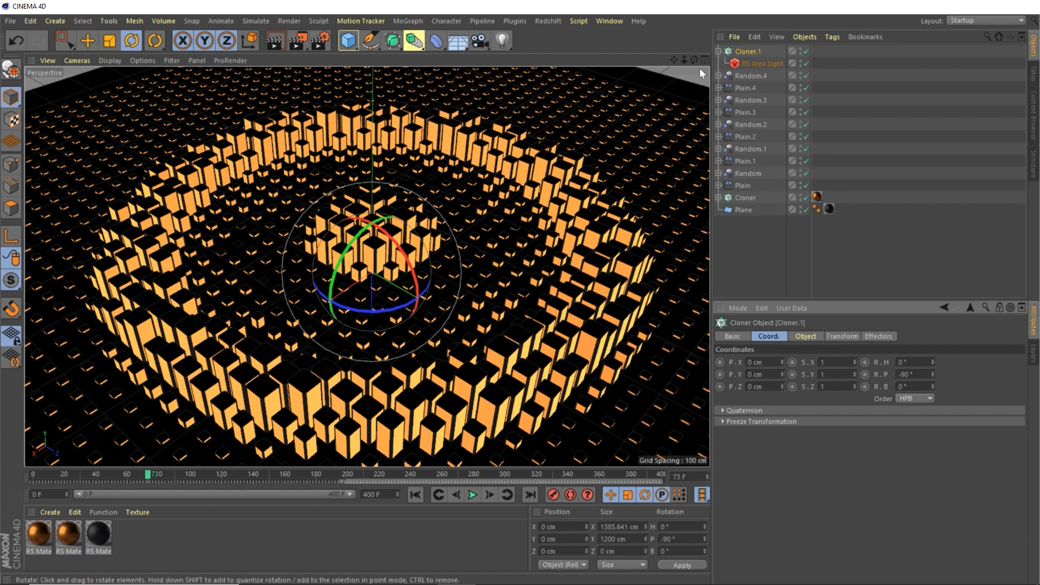
pyautogui.click(762, 374)
pyautogui.write('550')
pyautogui.press('Return')
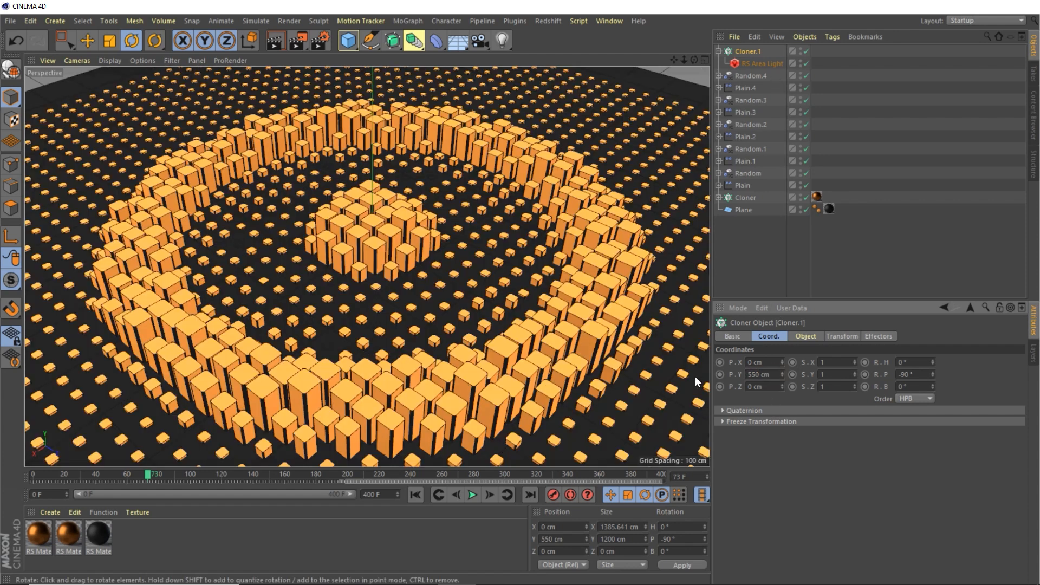
pyautogui.middleClick(373, 210)
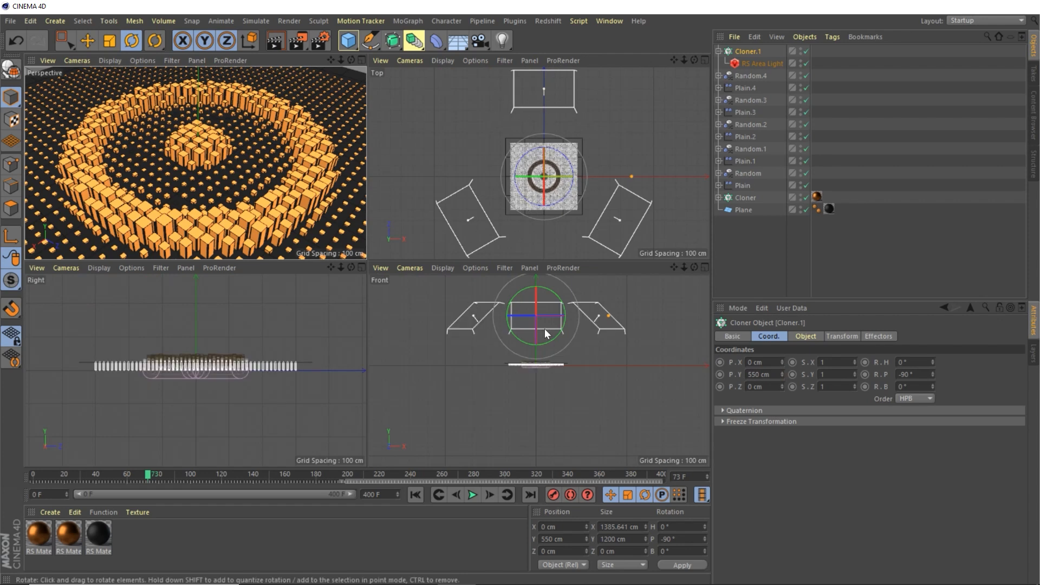
pyautogui.middleClick(242, 154)
pyautogui.press('e')
pyautogui.scroll(3, 411, 254)
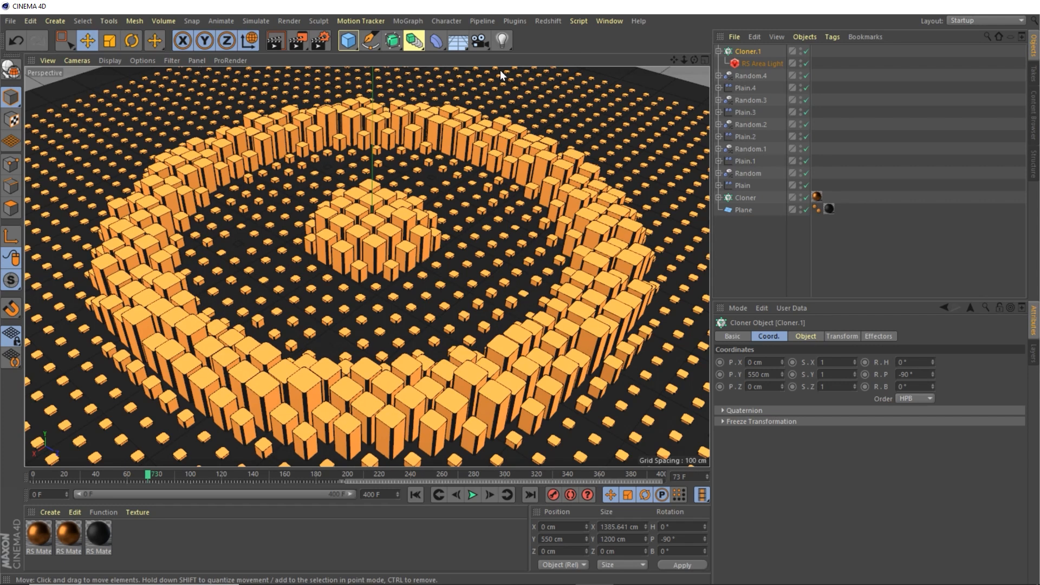
# Create a standard Redshift camera and frame it closer on the central pillar cluster and surrounding ring.
pyautogui.click(541, 20)
pyautogui.moveTo(568, 66)
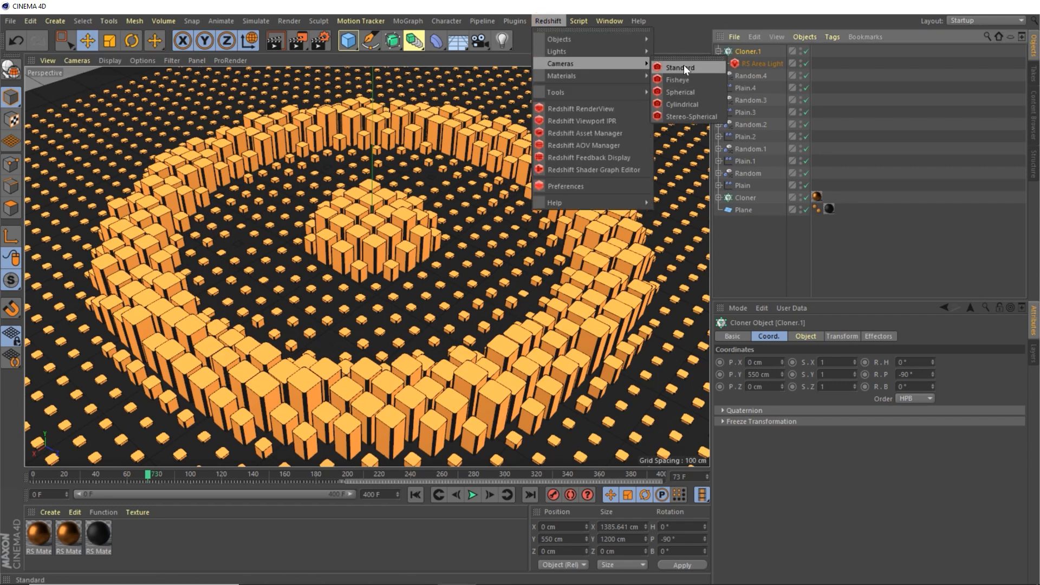
pyautogui.click(683, 64)
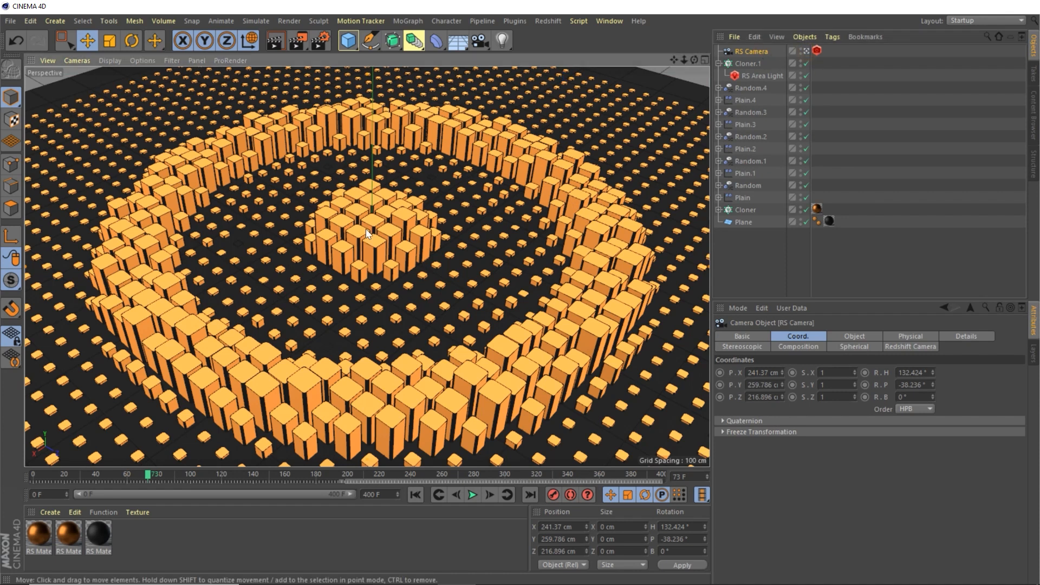
pyautogui.scroll(2, 376, 239)
pyautogui.scroll(2, 377, 242)
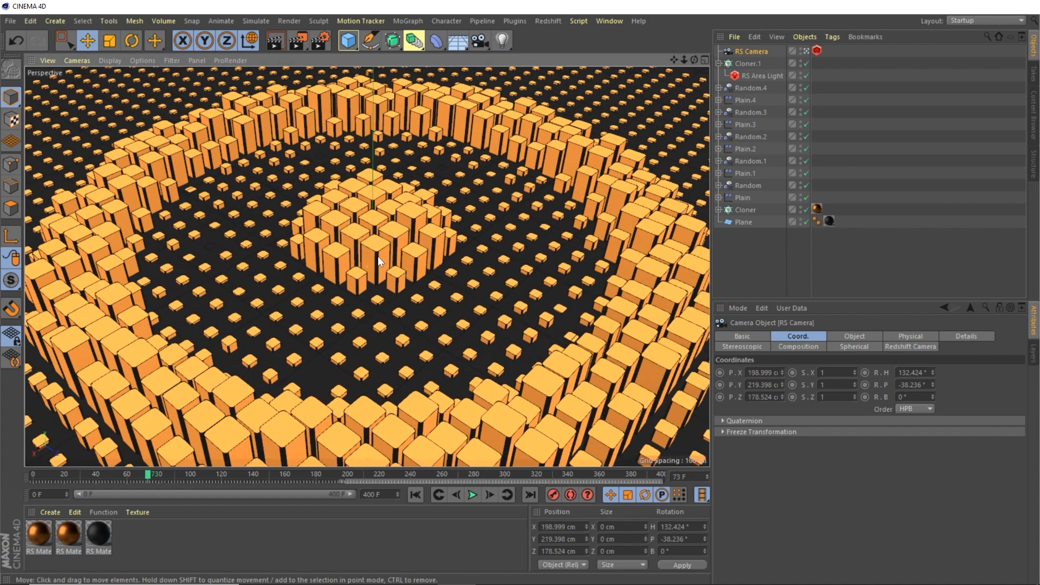
pyautogui.moveTo(379, 264)
pyautogui.keyDown('alt'); pyautogui.mouseDown(button='middle')
pyautogui.moveTo(366, 221)
pyautogui.moveTo(376, 225)
pyautogui.moveTo(366, 270)
pyautogui.mouseUp(button='middle'); pyautogui.keyUp('alt')
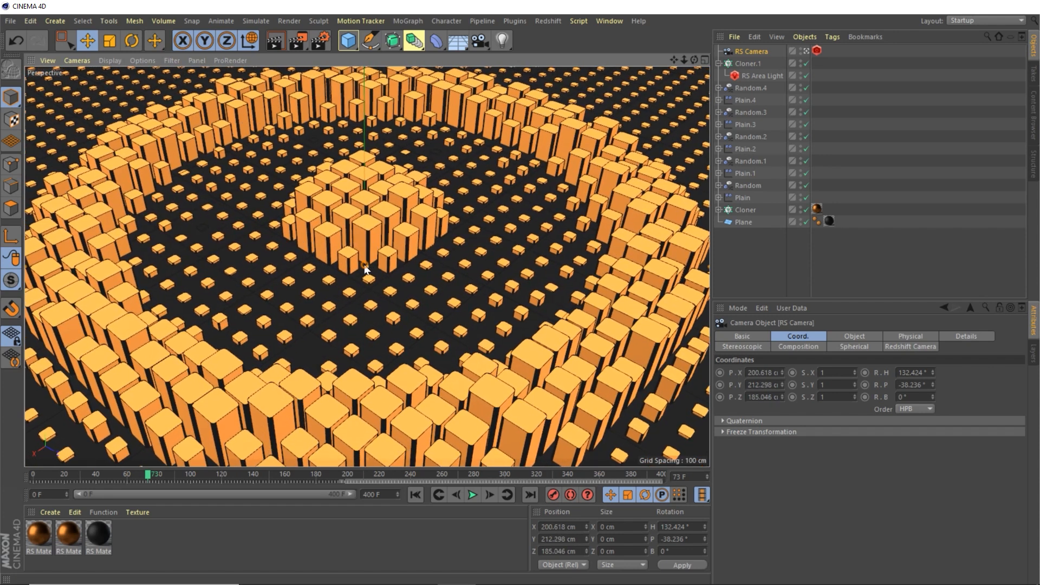
pyautogui.keyDown('alt'); pyautogui.moveTo(365, 269); pyautogui.dragTo(359, 266); pyautogui.keyUp('alt')
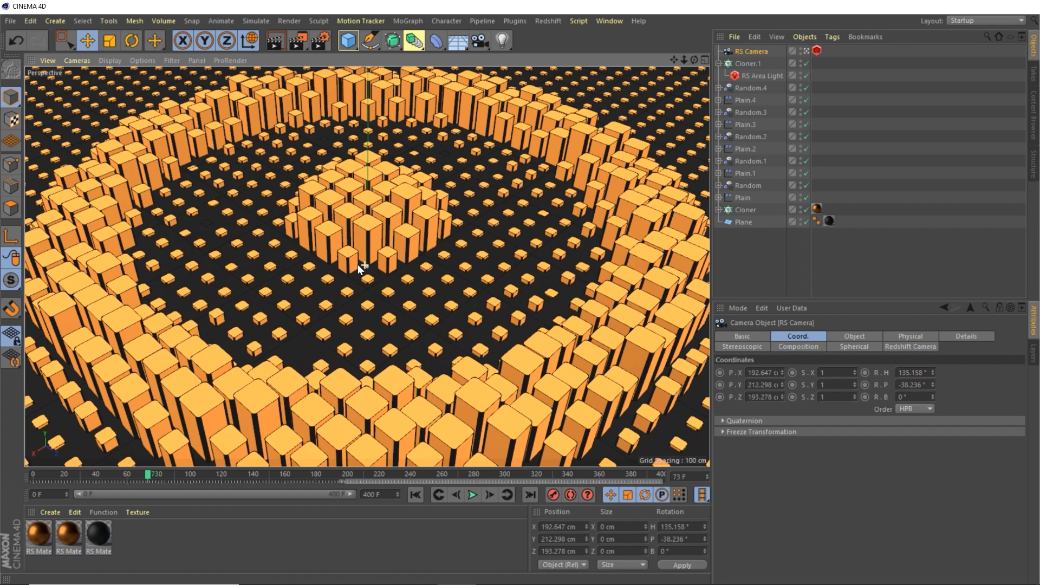
pyautogui.keyDown('alt'); pyautogui.moveTo(357, 264); pyautogui.dragTo(371, 246, button='middle'); pyautogui.keyUp('alt')
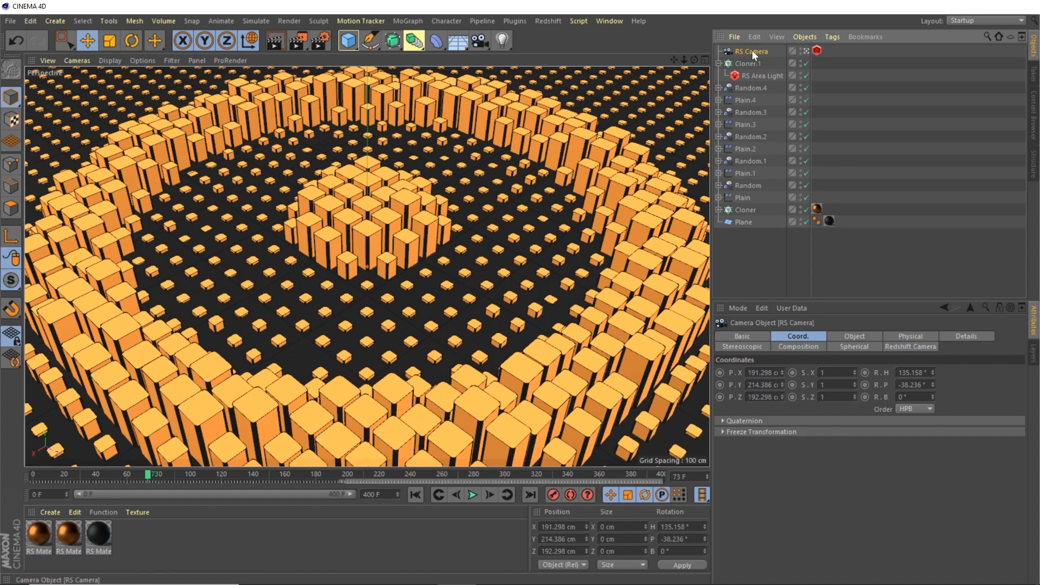
# Set the RS Camera's focus distance to about 293 cm by picking the central pillar cluster.
pyautogui.click(846, 337)
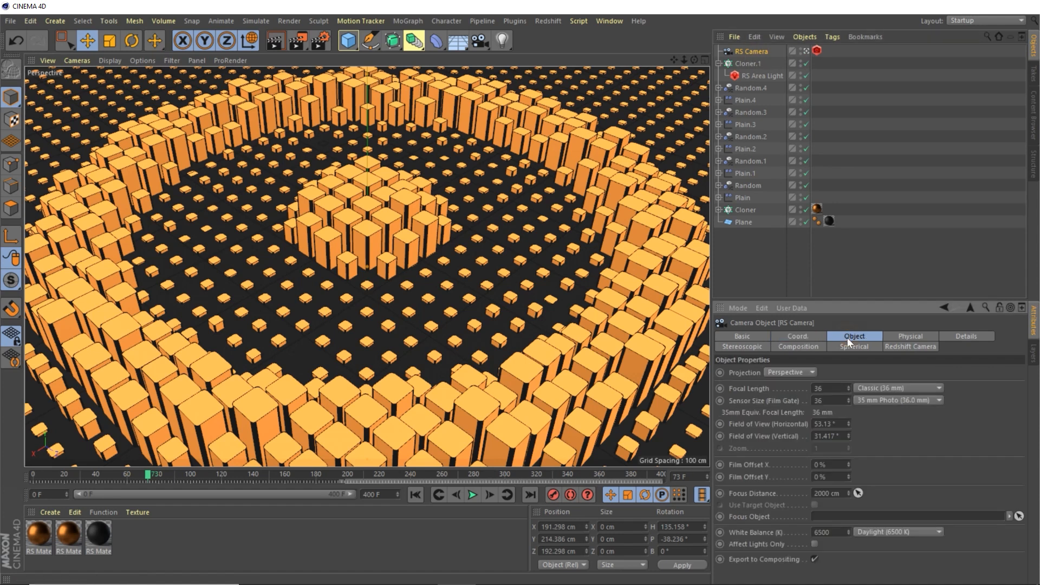
pyautogui.click(858, 493)
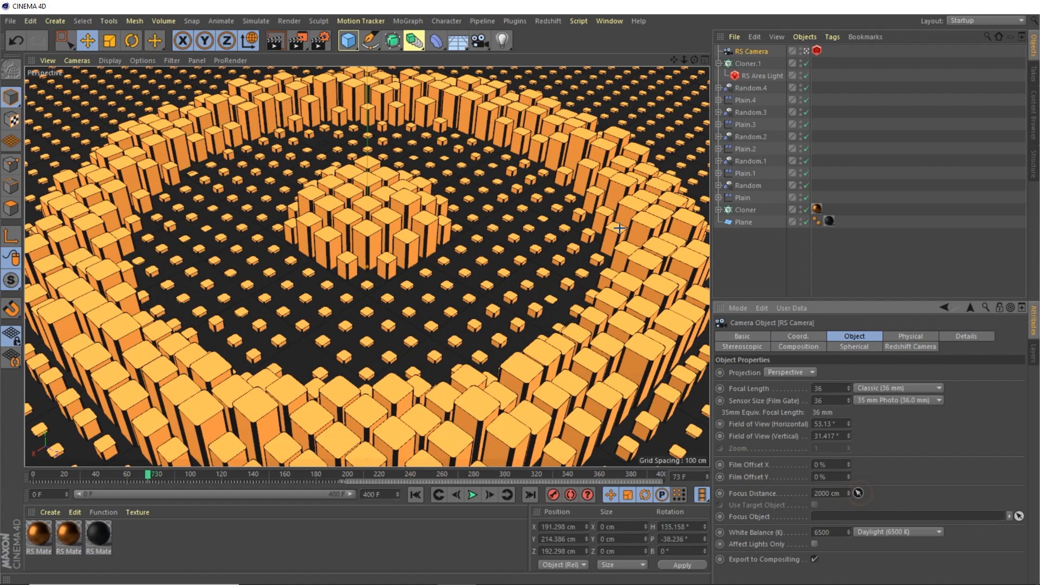
pyautogui.click(367, 235)
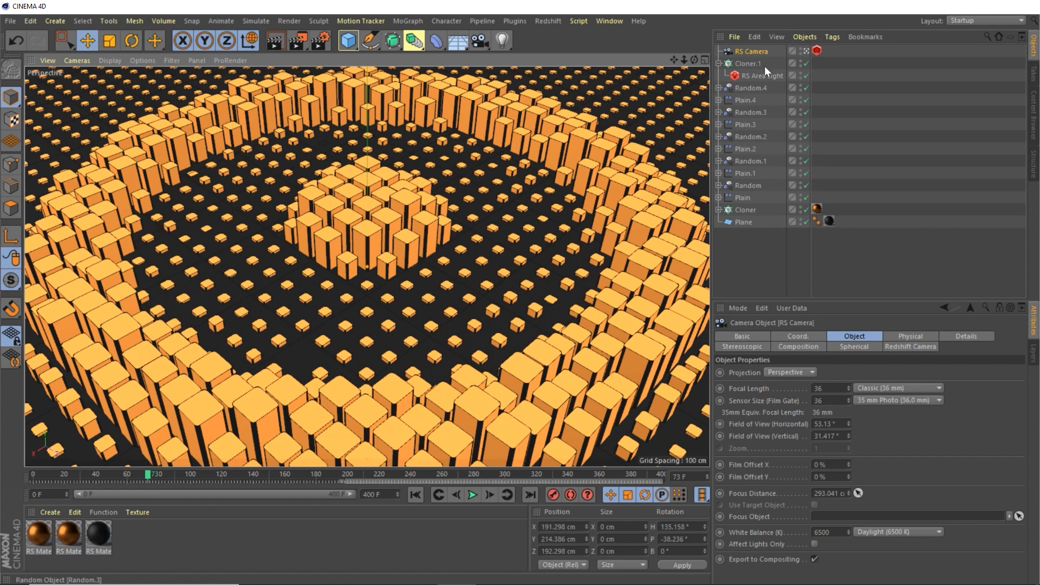
# Override and enable bokeh on the Redshift camera tag, with a CoC Radius of 2 and a Power of 50.
pyautogui.click(816, 51)
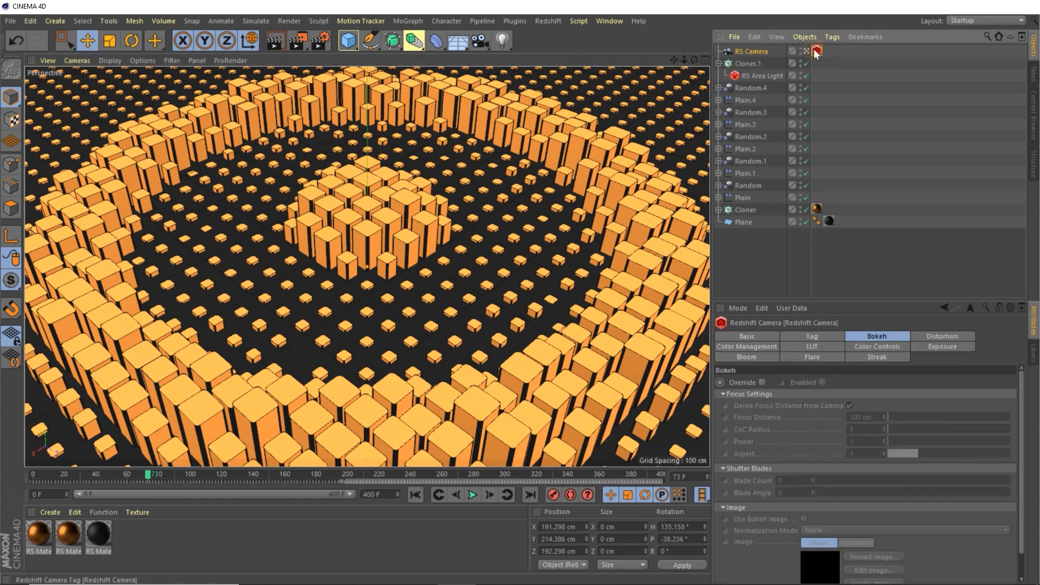
pyautogui.click(886, 335)
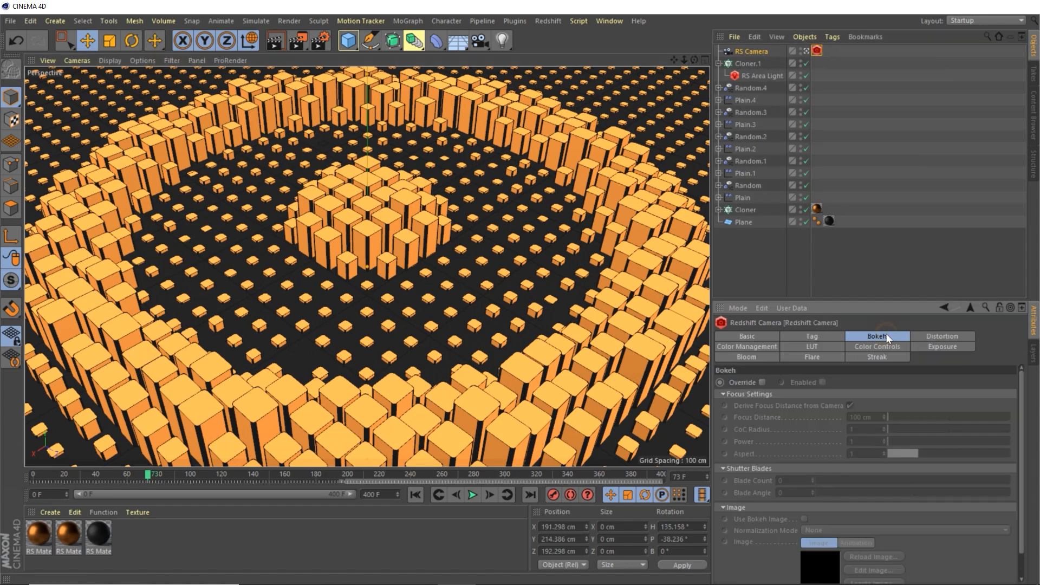
pyautogui.click(762, 382)
pyautogui.click(822, 382)
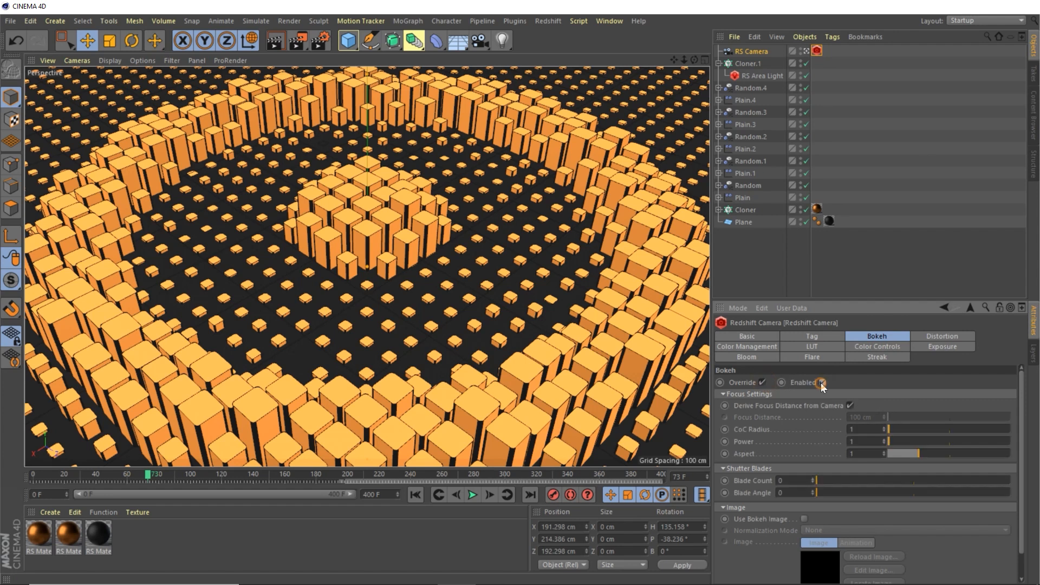
pyautogui.click(856, 429)
pyautogui.write('2')
pyautogui.press('Tab')
pyautogui.write('50')
pyautogui.click(817, 441)
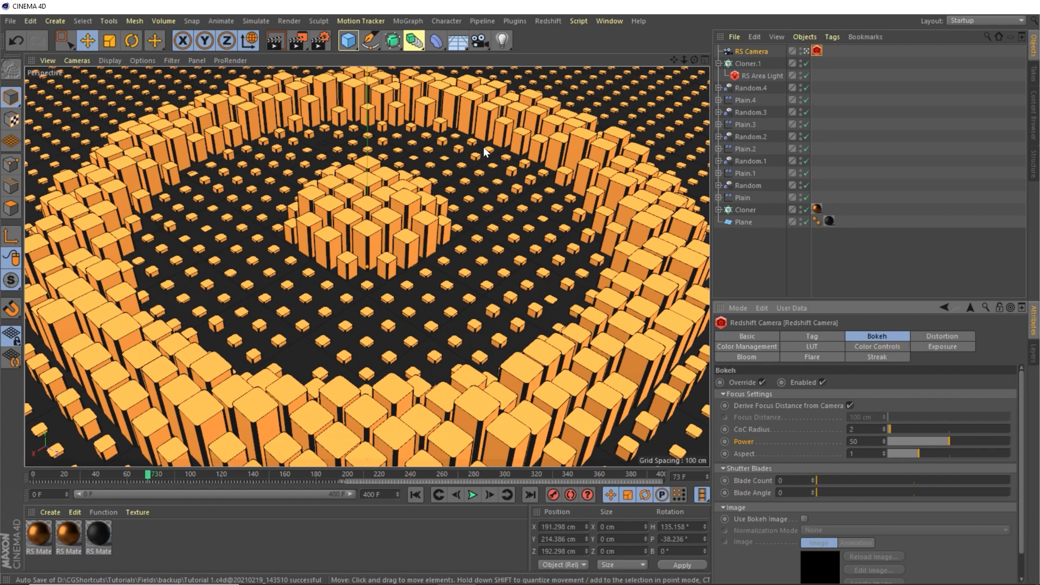
# Open the Redshift RenderView and arrange its window so the render and display settings both show.
pyautogui.click(543, 21)
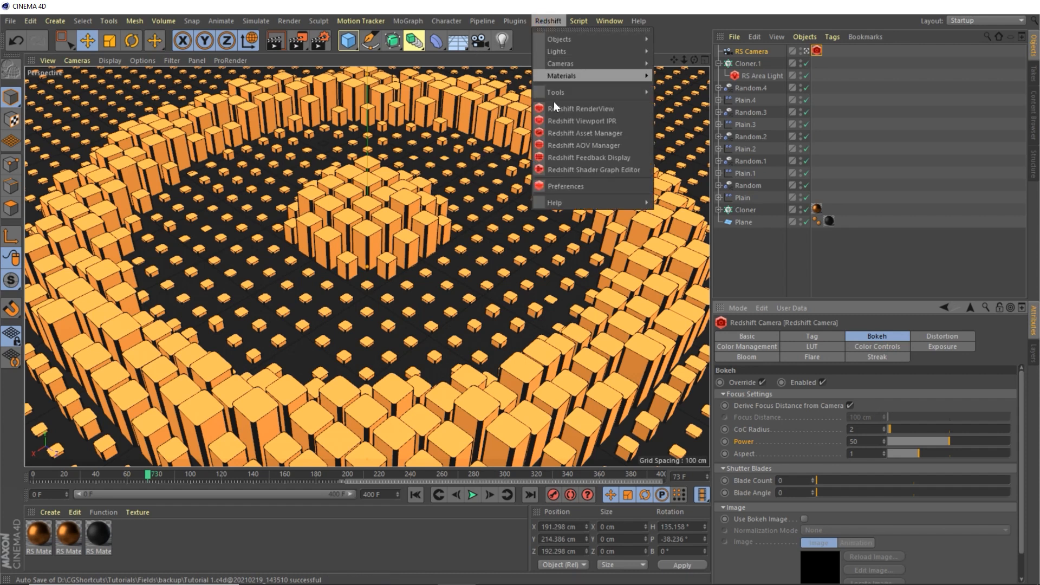
pyautogui.click(560, 109)
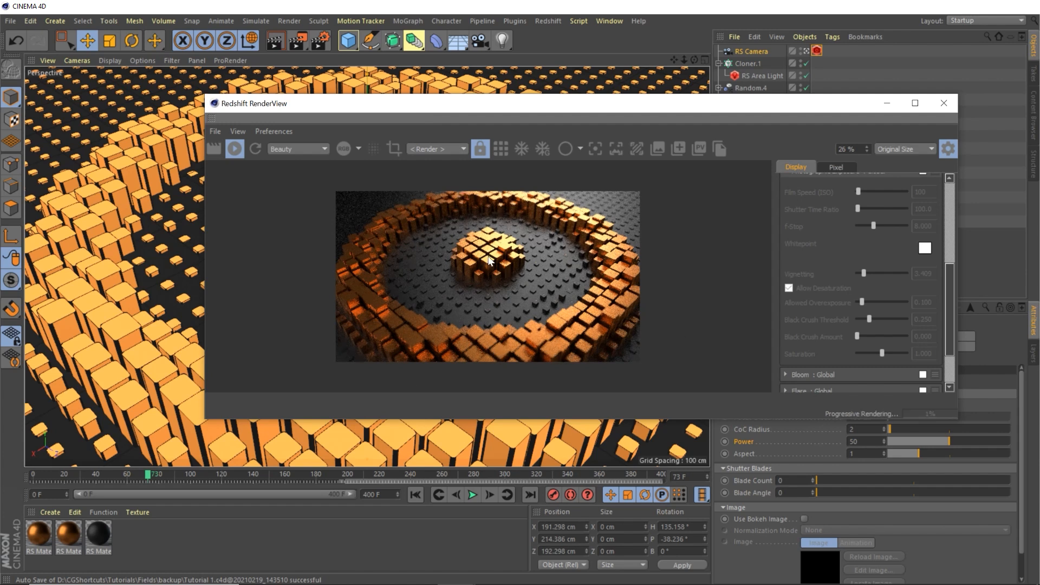
pyautogui.moveTo(589, 109); pyautogui.dragTo(517, 97)
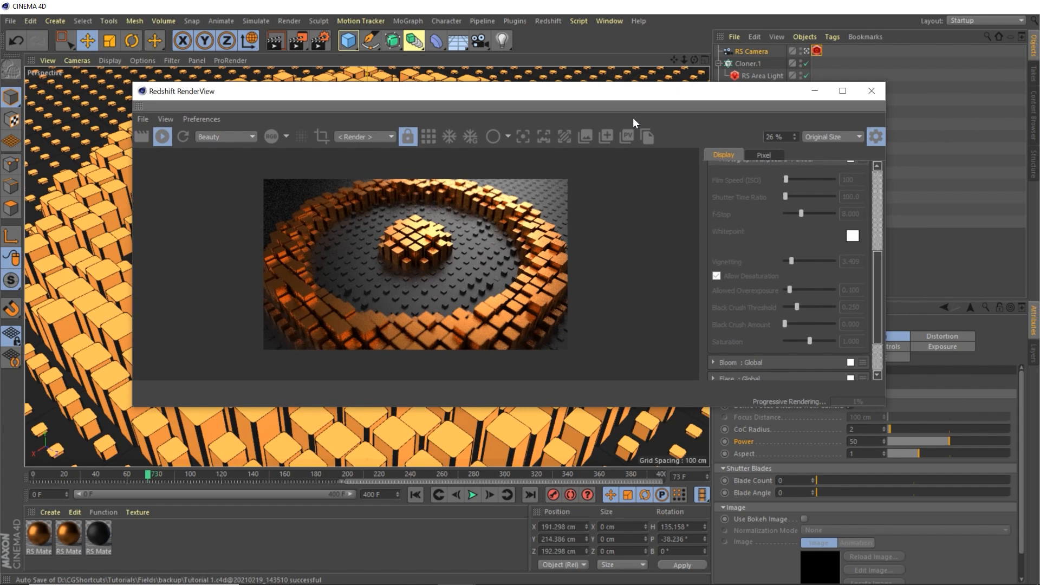
pyautogui.click(875, 136)
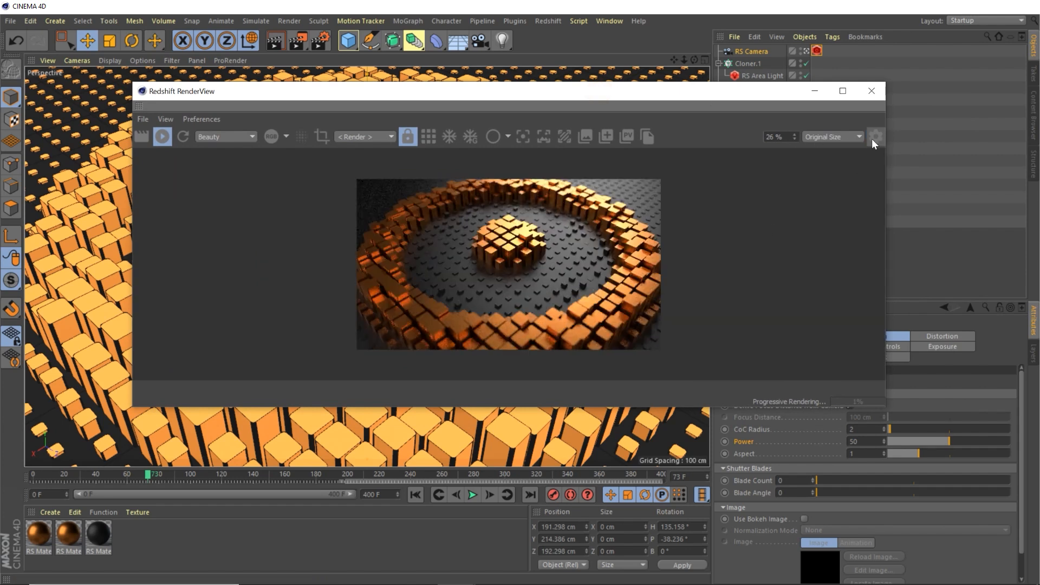
pyautogui.moveTo(884, 144); pyautogui.dragTo(690, 145)
pyautogui.click(687, 136)
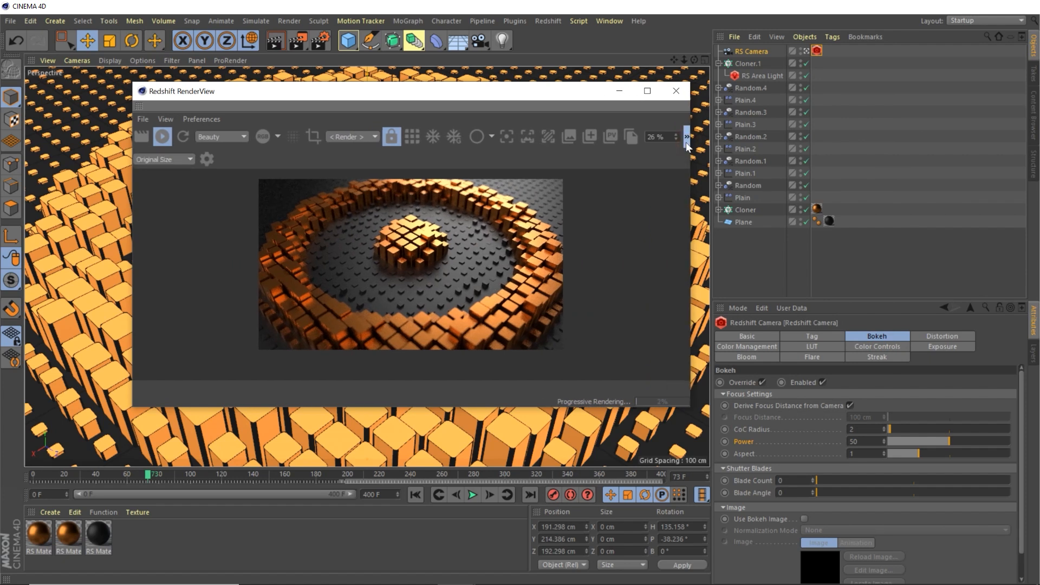
pyautogui.click(205, 159)
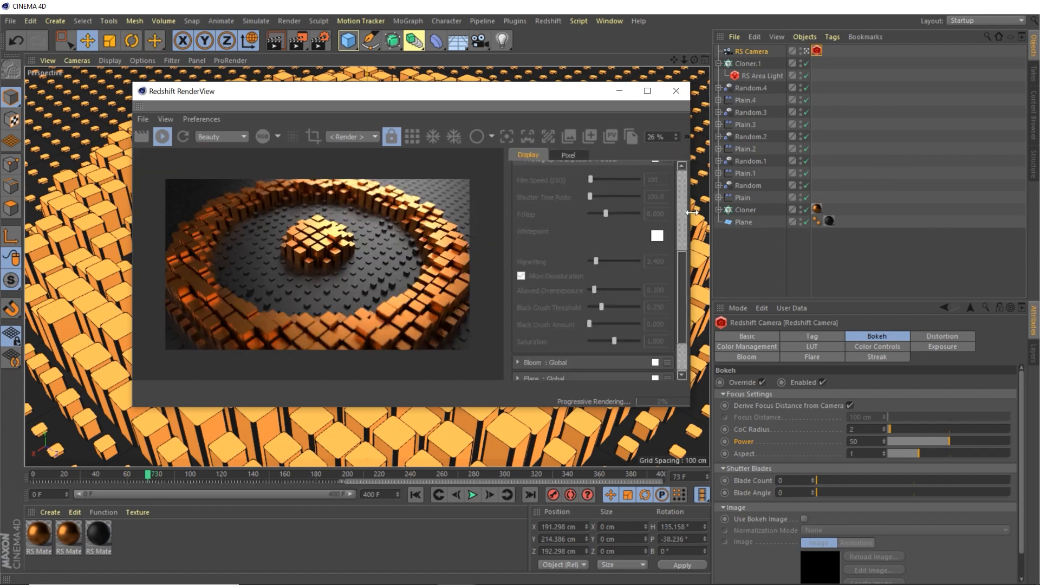
pyautogui.moveTo(690, 241); pyautogui.dragTo(873, 242)
# Enable the global Color Controls in the RenderView and look over their exposure and contrast settings.
pyautogui.click(838, 215)
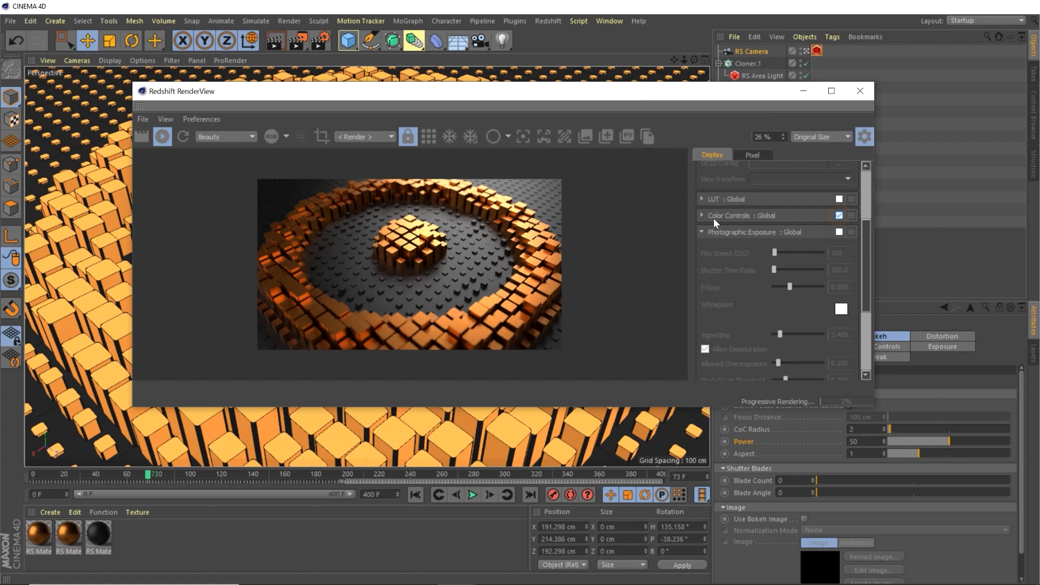
pyautogui.click(704, 215)
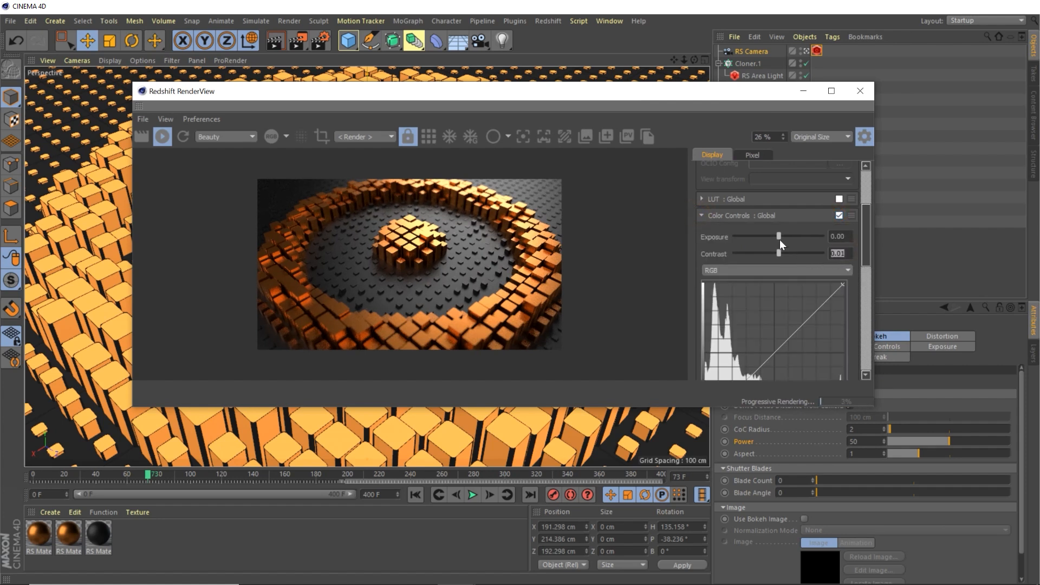
pyautogui.click(701, 215)
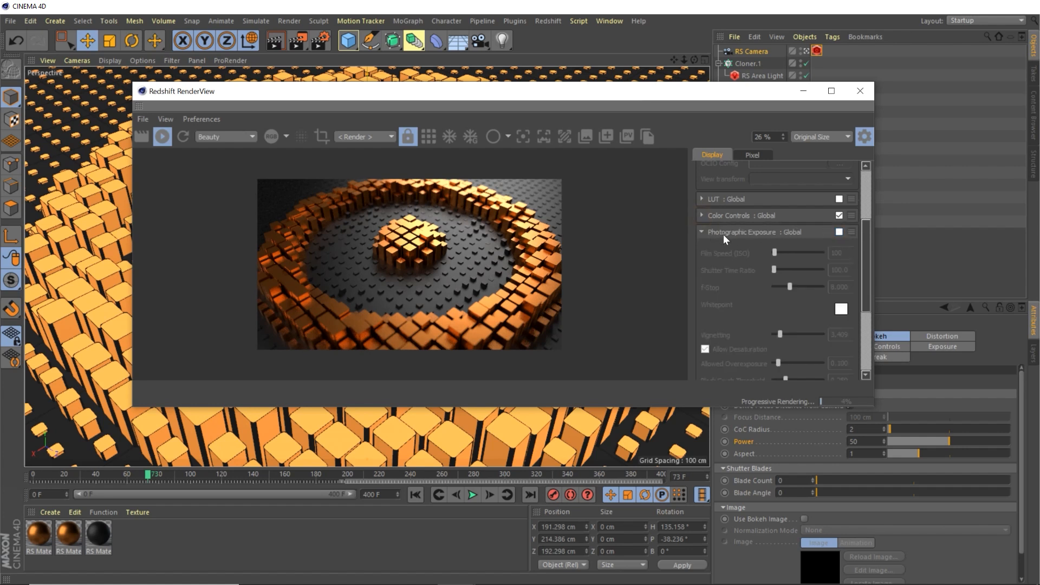
# Enable global Photographic Exposure and set the f-Stop to 6.
pyautogui.click(839, 232)
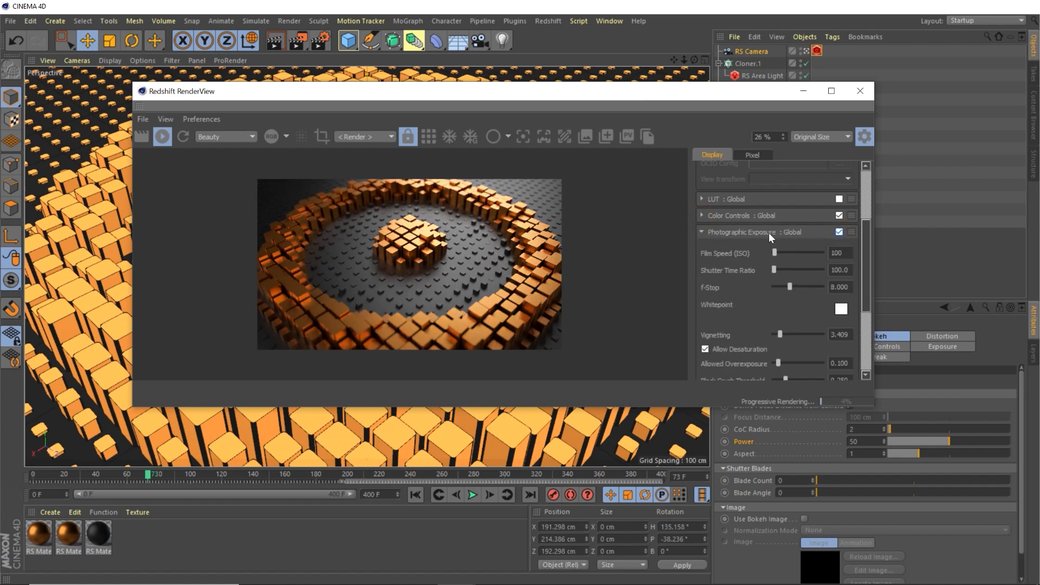
pyautogui.moveTo(789, 288); pyautogui.dragTo(784, 285)
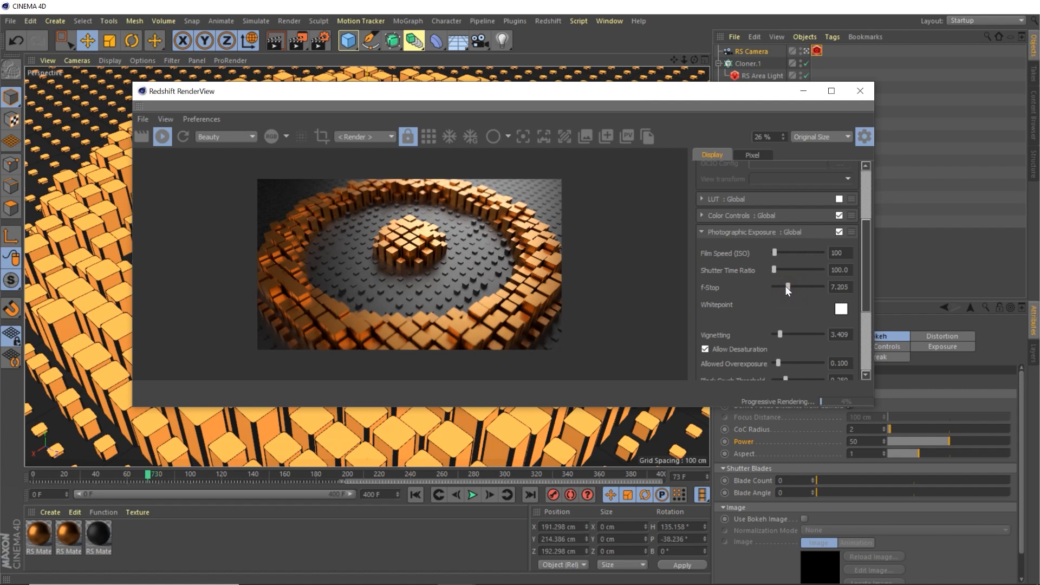
pyautogui.doubleClick(842, 287)
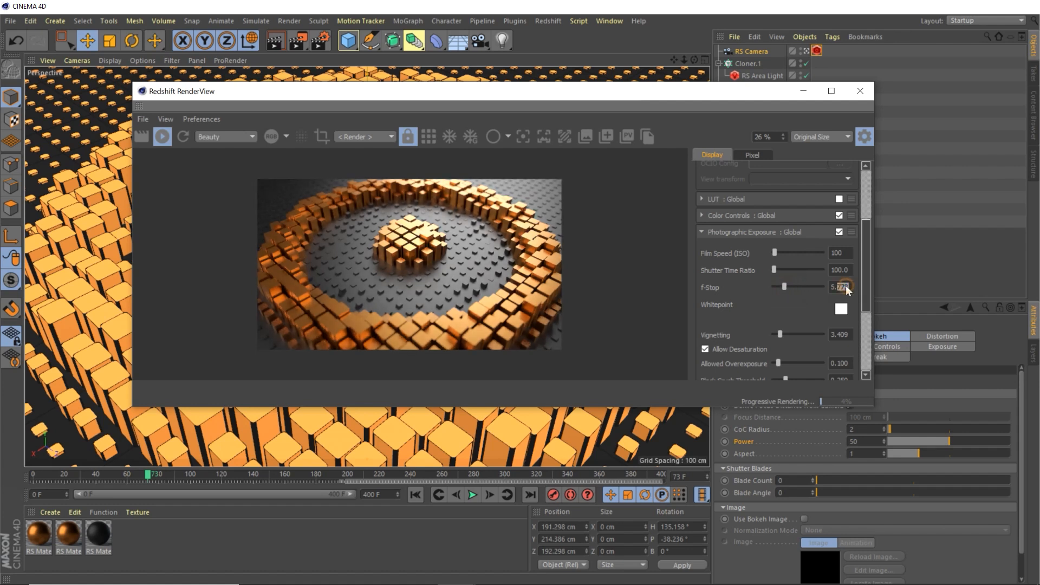
pyautogui.write('6')
pyautogui.click(781, 293)
# Set the Photographic Exposure vignetting to 12.
pyautogui.moveTo(782, 333)
pyautogui.mouseDown()
pyautogui.moveTo(809, 330)
pyautogui.moveTo(798, 341)
pyautogui.mouseUp()
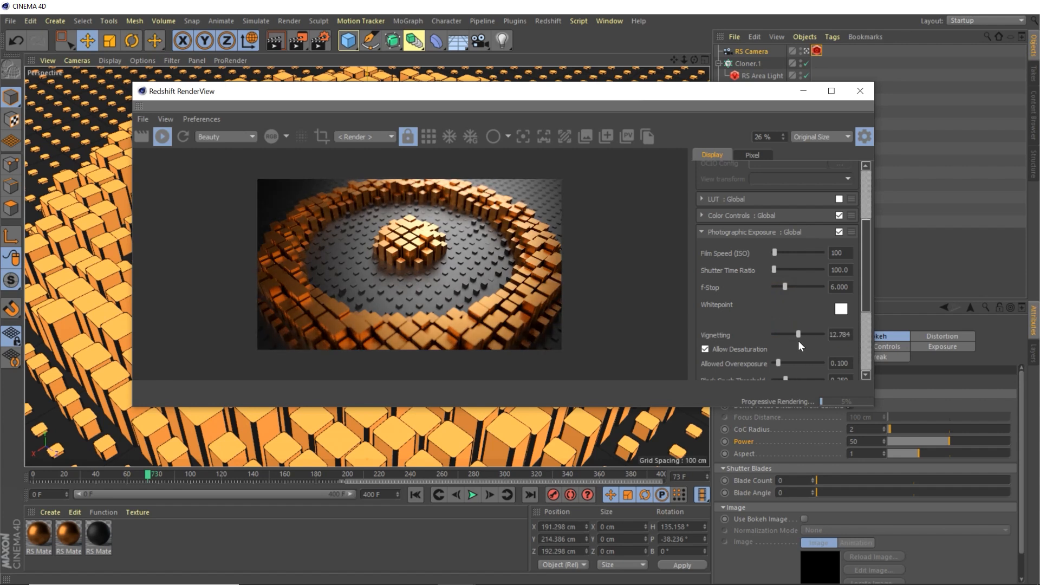
pyautogui.click(834, 335)
pyautogui.write('12')
pyautogui.press('Return')
# Enable global Bloom and set the Bloom Threshold to 12.6.
pyautogui.scroll(-3, 841, 327)
pyautogui.click(839, 326)
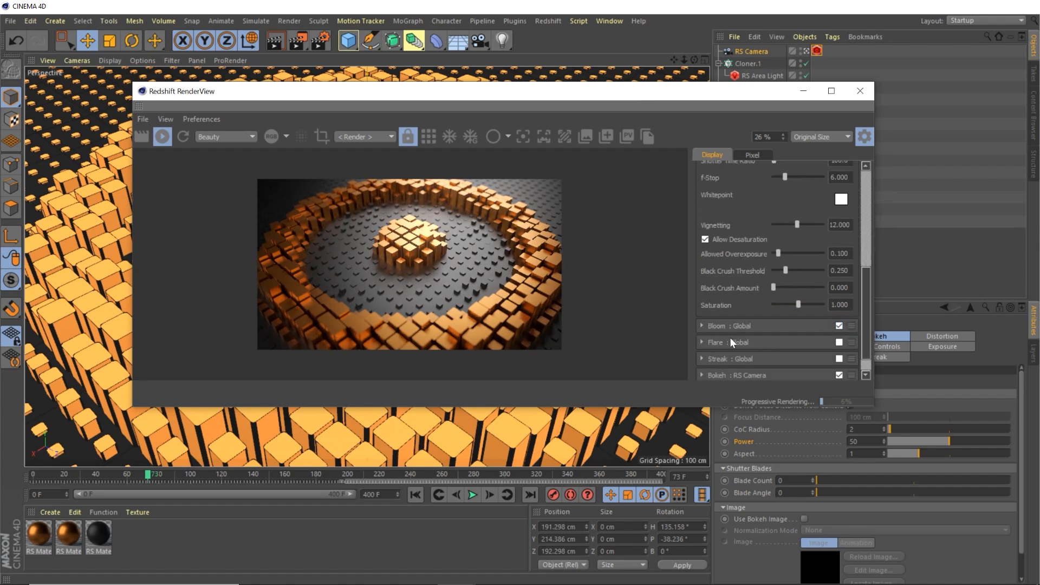
pyautogui.click(702, 325)
pyautogui.moveTo(781, 346); pyautogui.dragTo(771, 347)
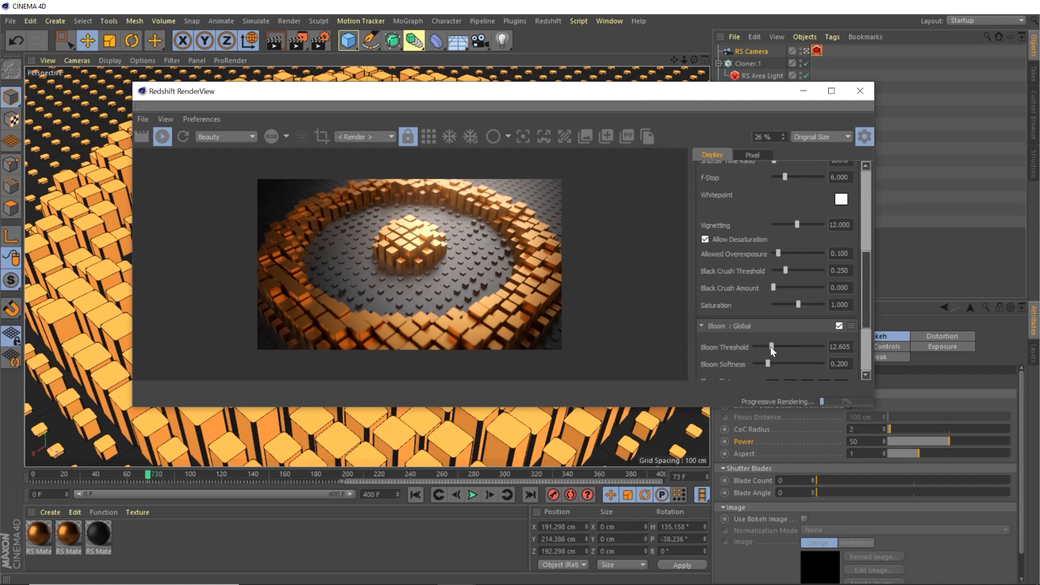
pyautogui.doubleClick(831, 345)
pyautogui.write('12.6')
pyautogui.click(791, 332)
# Set the global Bloom Softness to 0.125 and close the RenderView.
pyautogui.moveTo(767, 361); pyautogui.dragTo(763, 362)
pyautogui.scroll(-1, 764, 362)
pyautogui.doubleClick(832, 330)
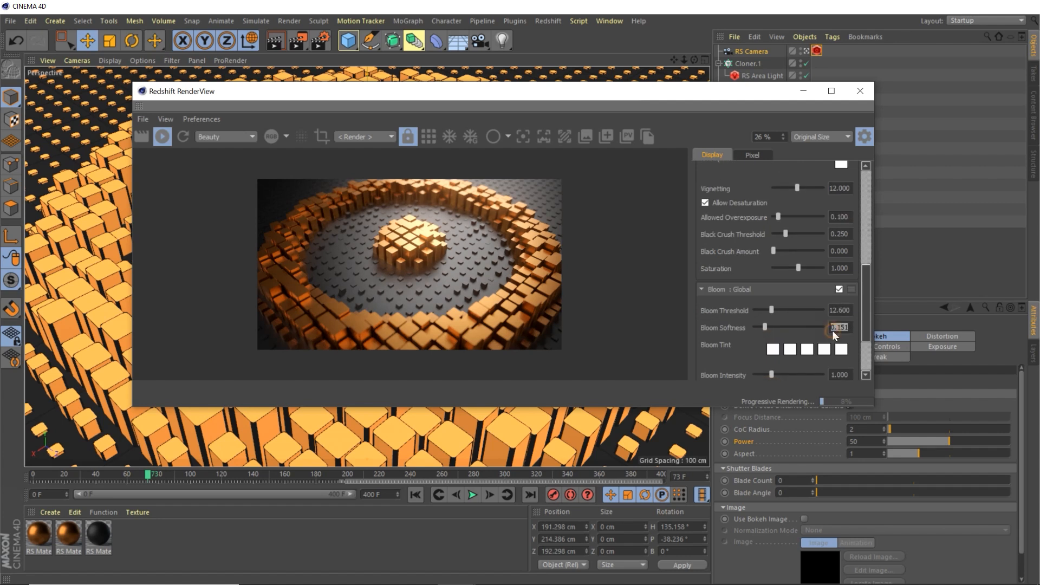
pyautogui.write('.125')
pyautogui.press('Return')
pyautogui.scroll(-1, 738, 333)
pyautogui.click(859, 90)
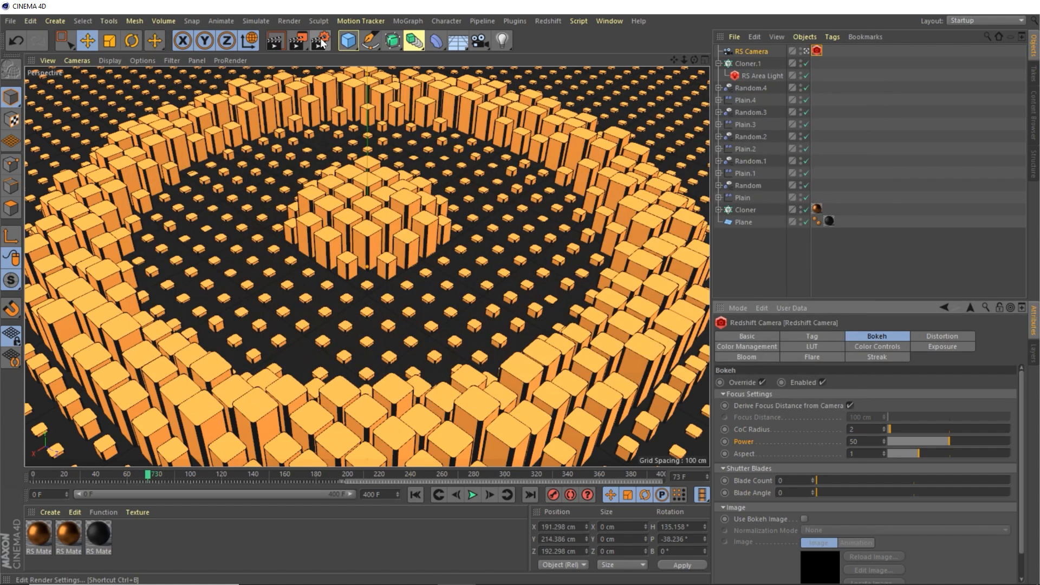
# Choose Brute Force as the primary GI engine in the Redshift render settings and expand the Brute Force GI options.
pyautogui.click(320, 40)
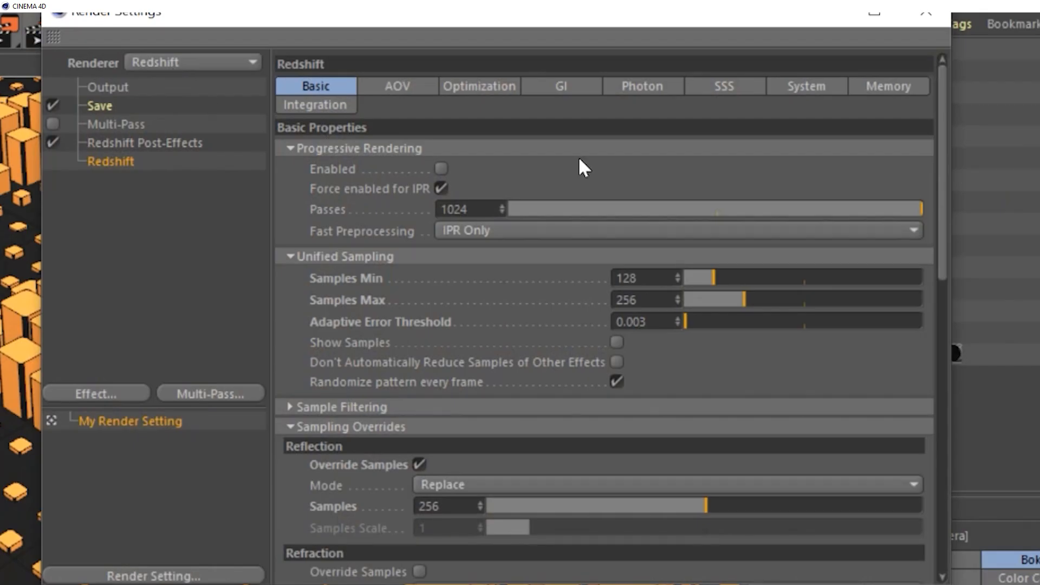
pyautogui.click(609, 73)
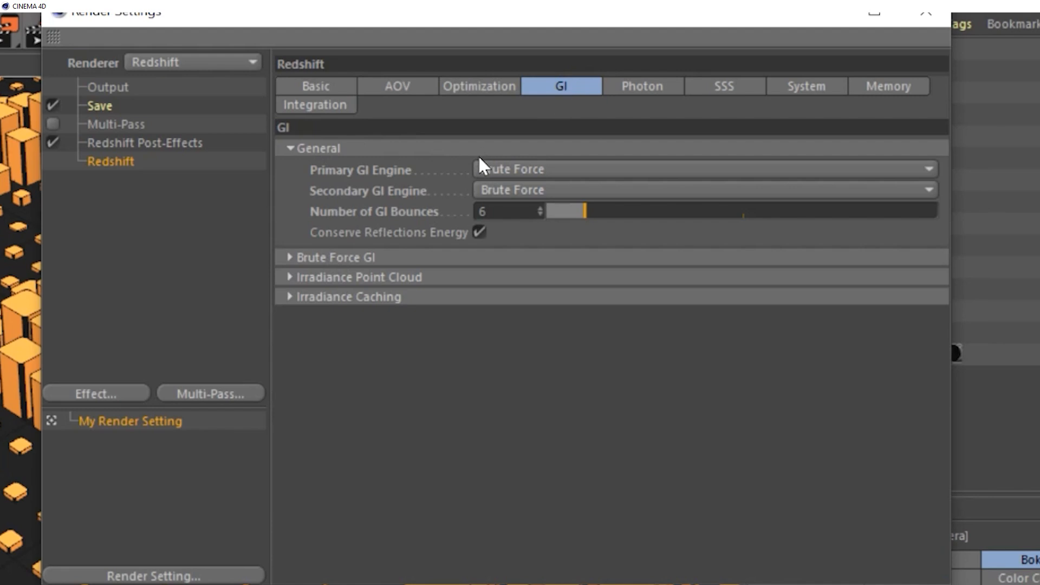
pyautogui.click(498, 169)
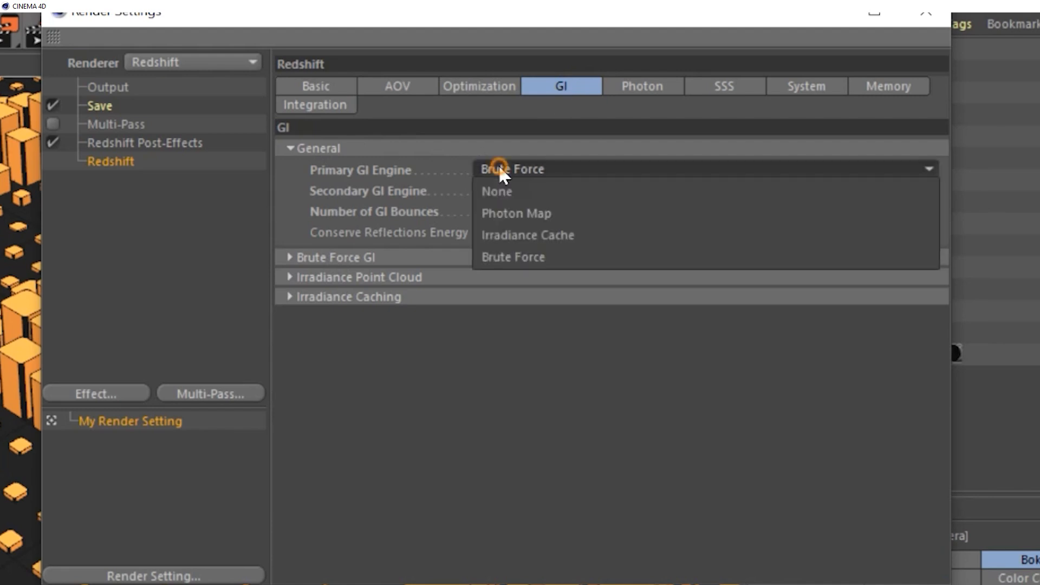
pyautogui.click(499, 255)
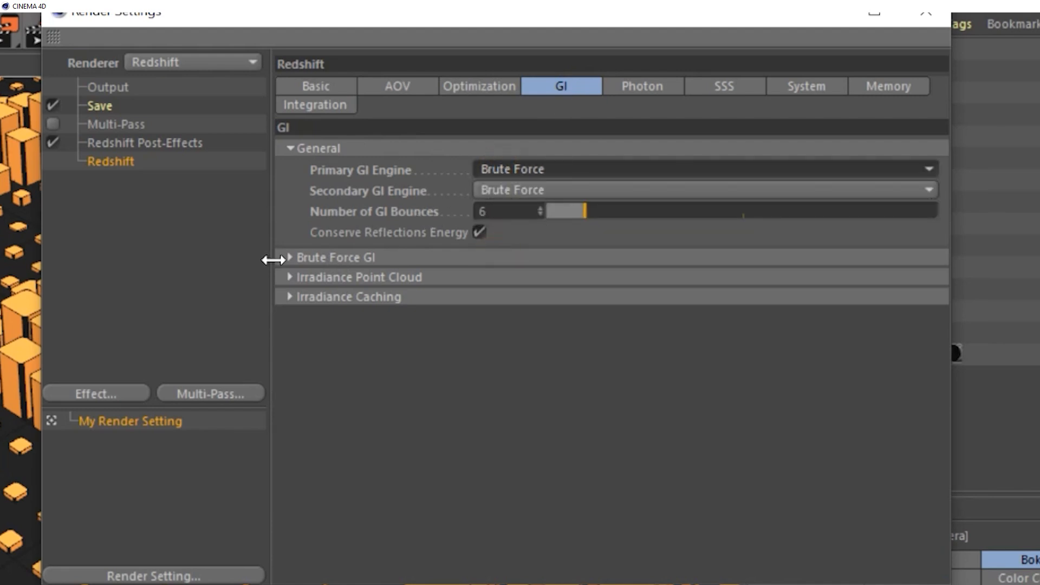
pyautogui.click(290, 257)
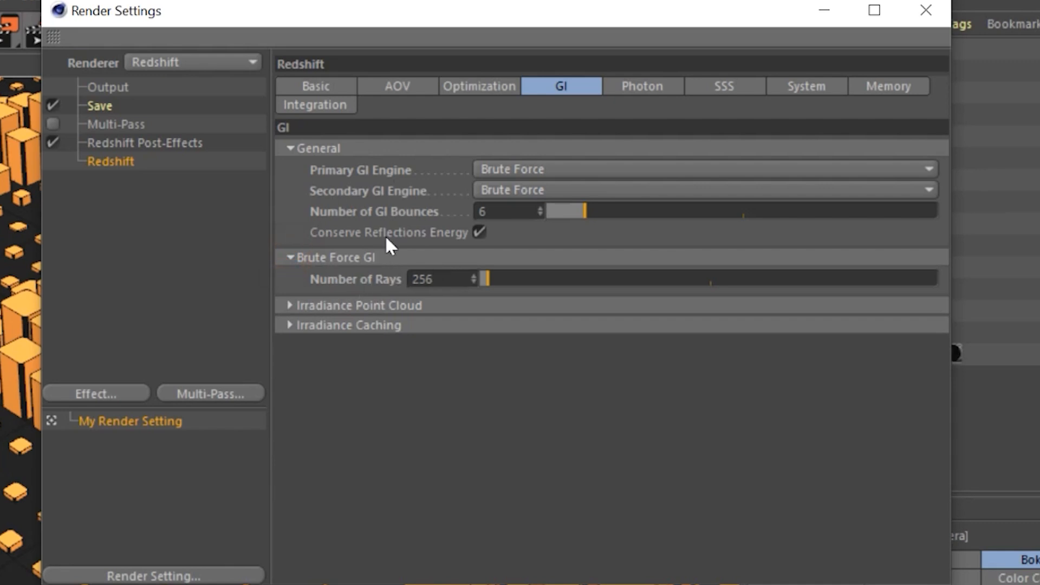
# Look over the unified sampling values and the reflection and light sample overrides in the basic Redshift render settings.
pyautogui.click(349, 86)
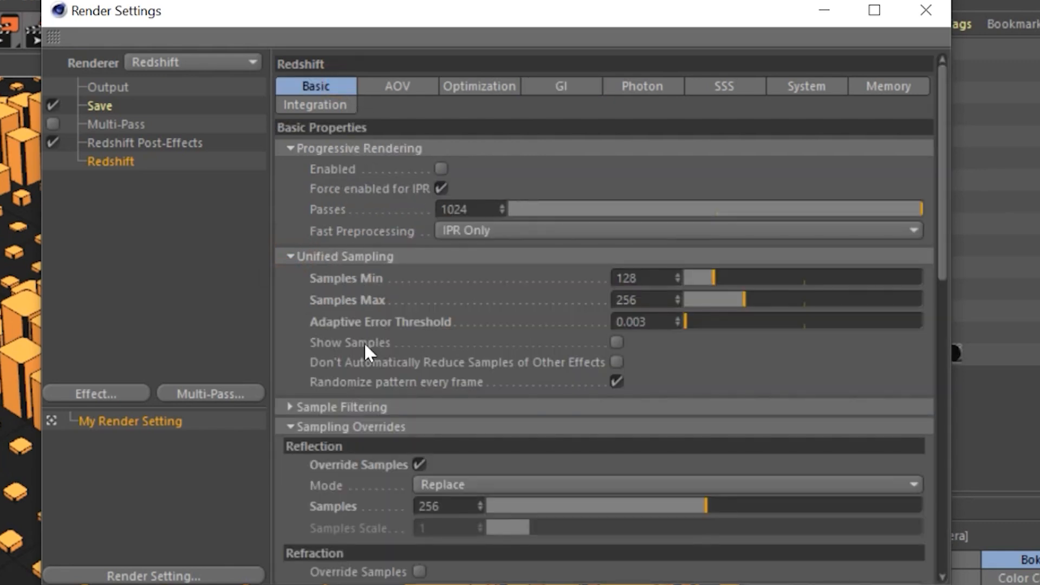
pyautogui.scroll(-5, 426, 298)
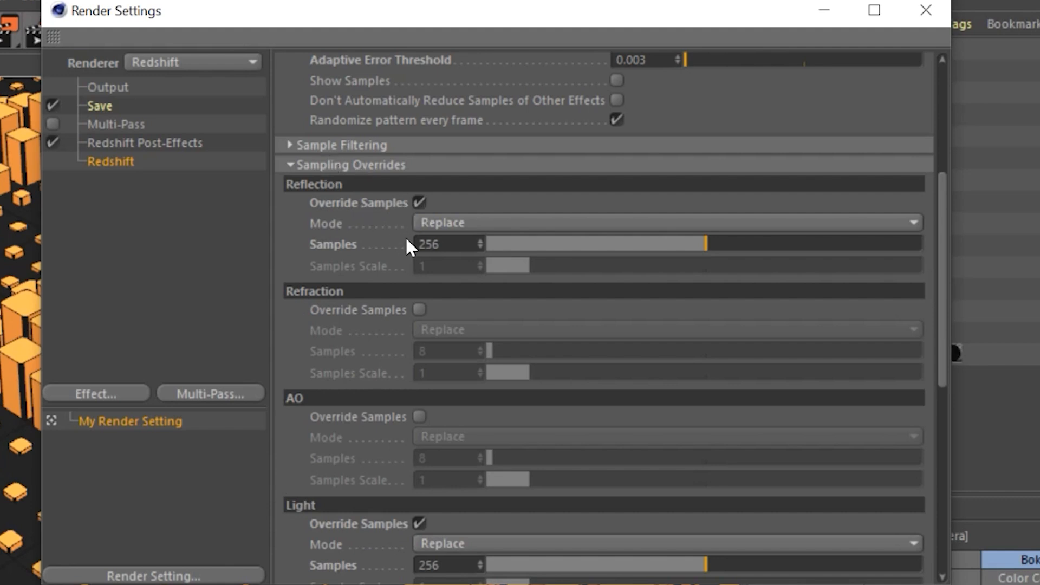
pyautogui.scroll(-2, 410, 411)
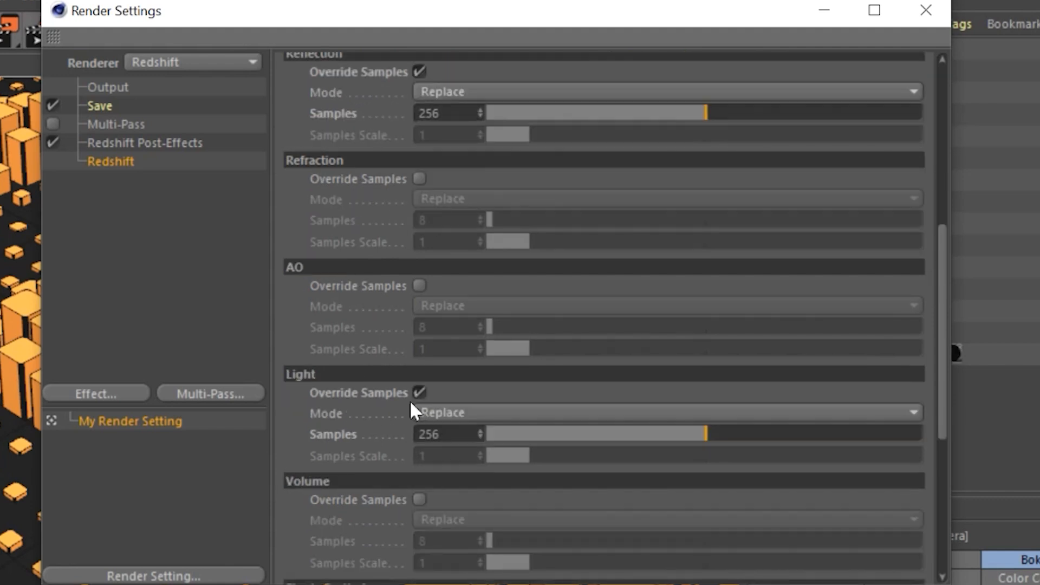
pyautogui.scroll(6, 365, 388)
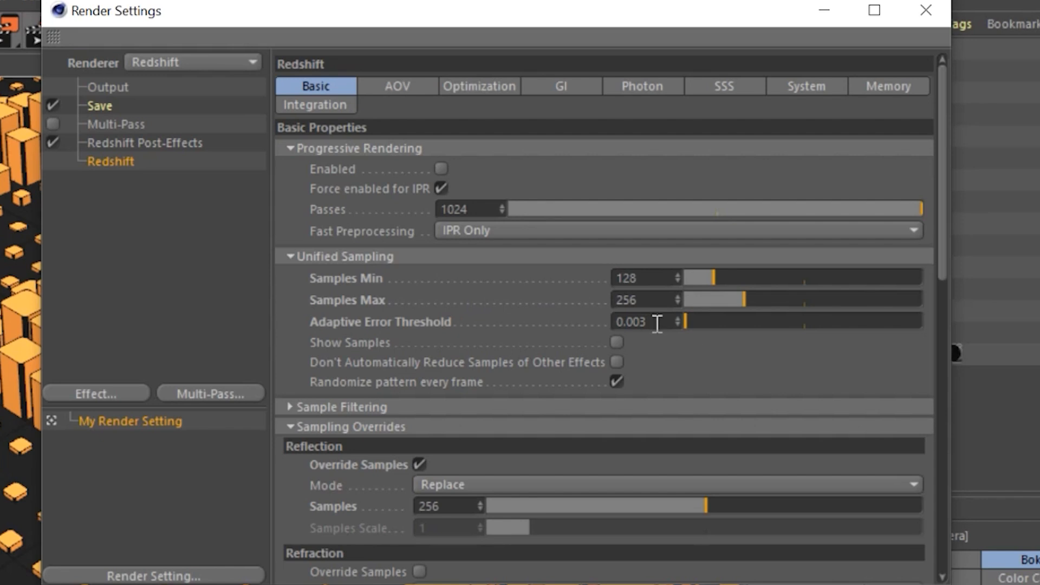
# Show the render output settings, preview the animation at frame 172 and return to the start of the timeline.
pyautogui.click(107, 85)
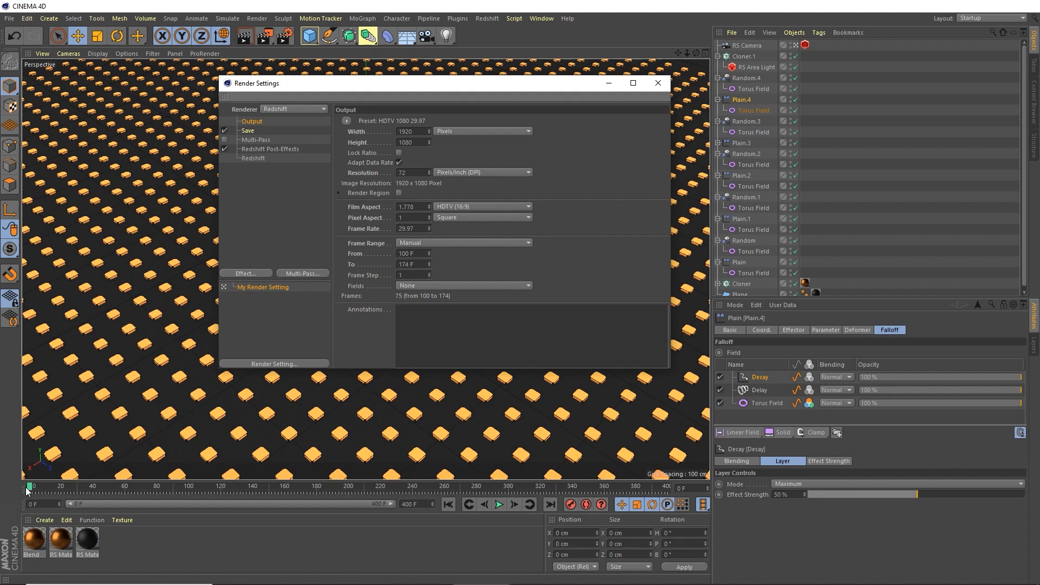
pyautogui.click(306, 493)
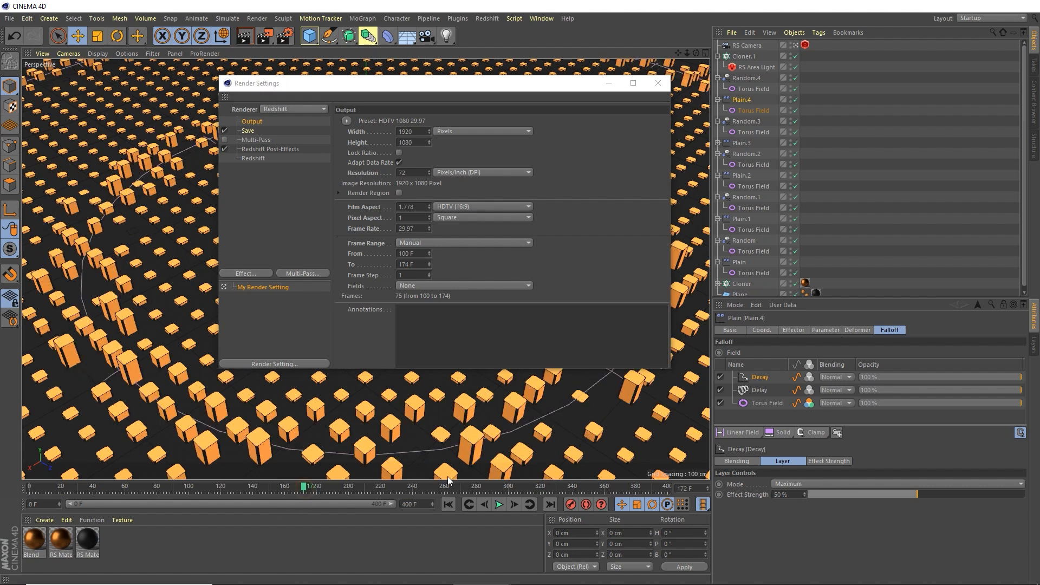
pyautogui.click(455, 505)
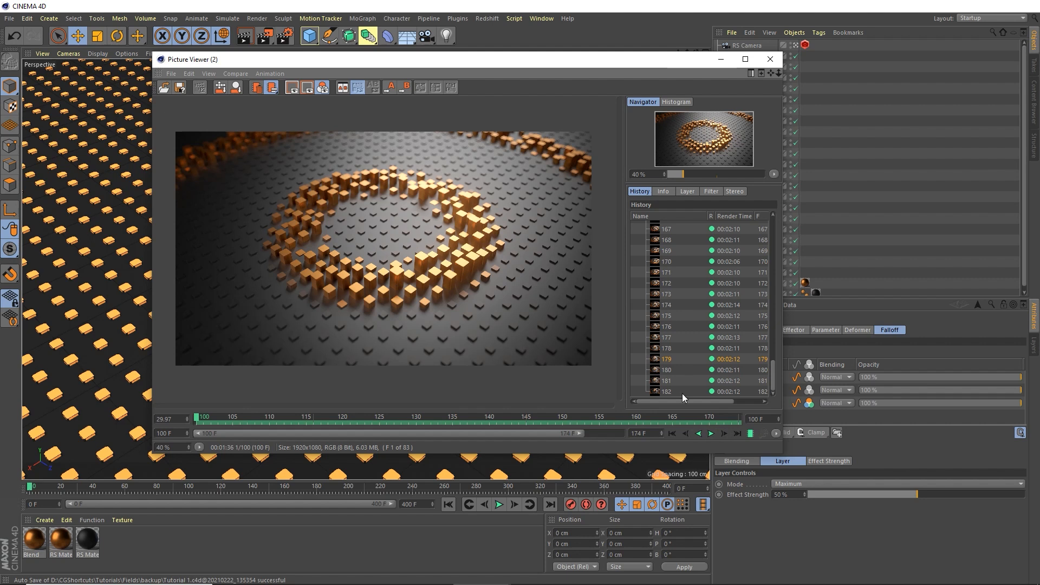
# Play the rendered frames in the Picture Viewer, stop playback and return to frame 100.
pyautogui.click(711, 434)
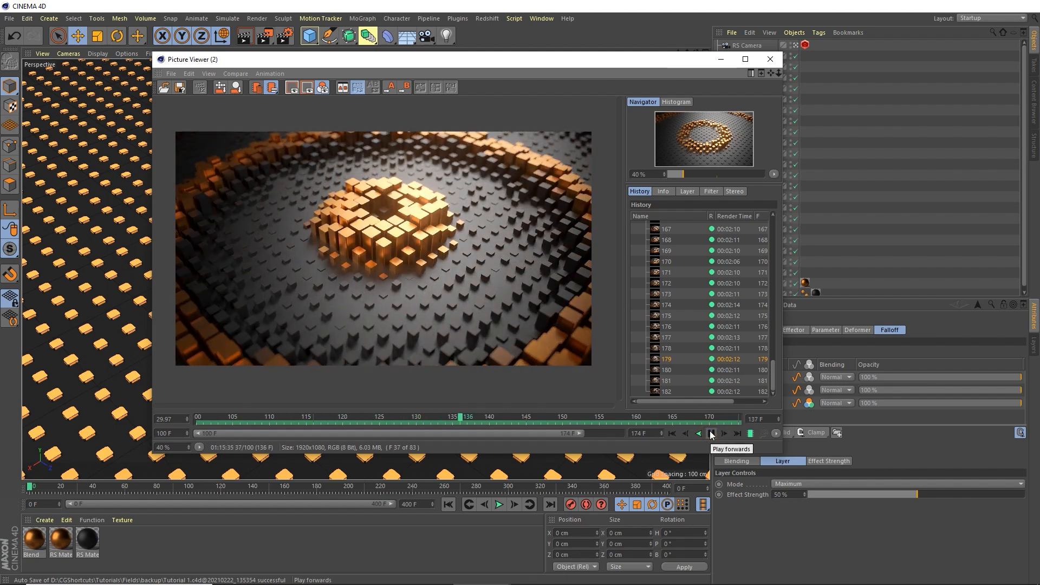
pyautogui.click(711, 433)
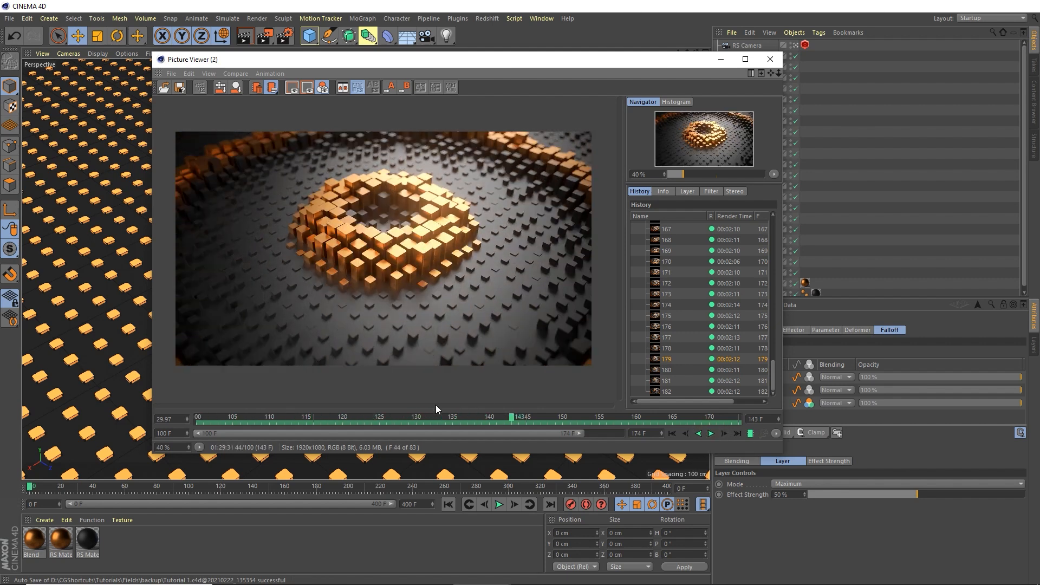
pyautogui.click(197, 418)
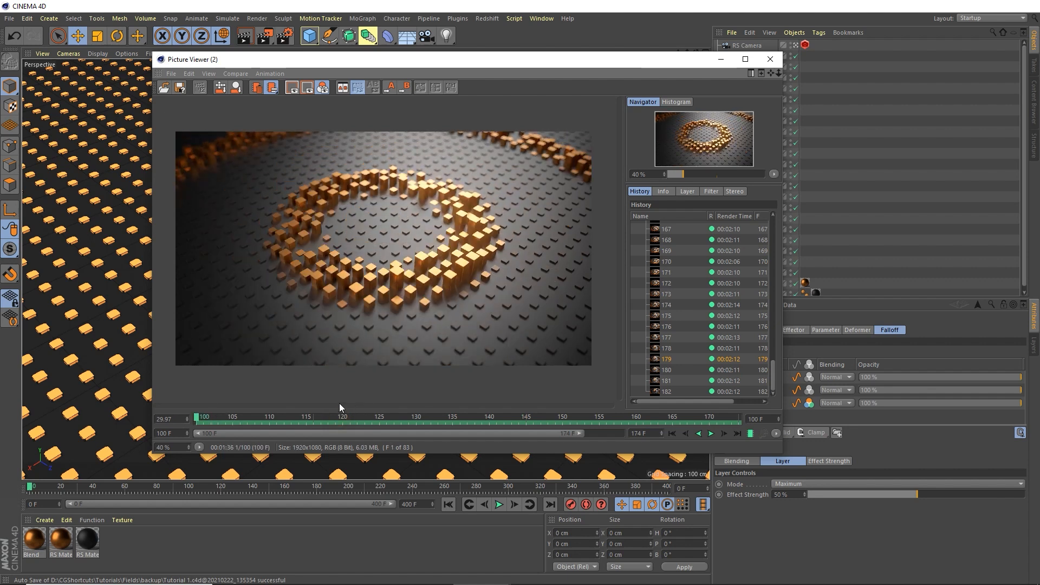
# Start the Picture Viewer's preview range at frame 125 and play the shortened sequence.
pyautogui.moveTo(198, 433); pyautogui.dragTo(323, 433)
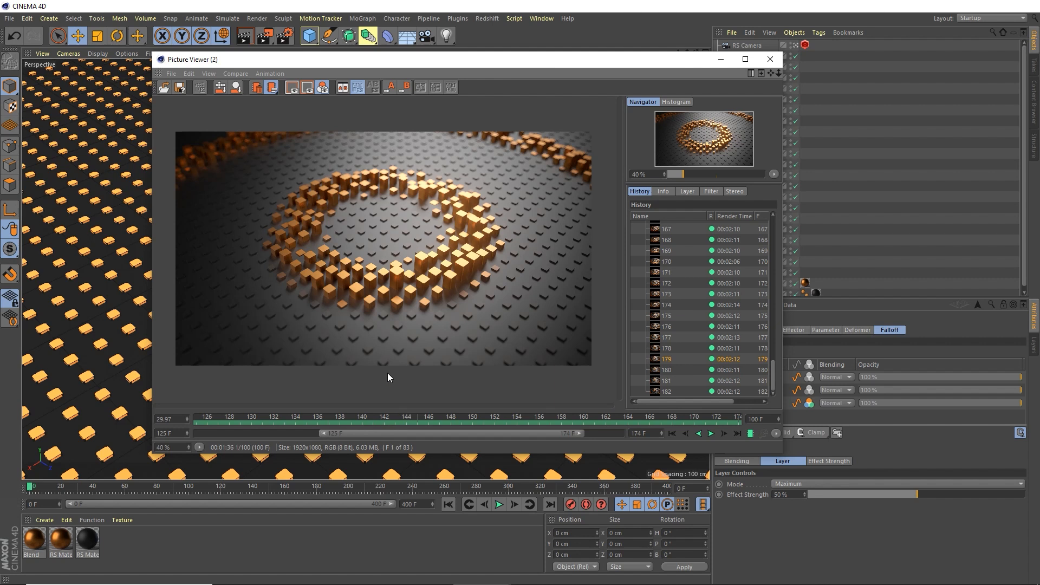
pyautogui.click(710, 433)
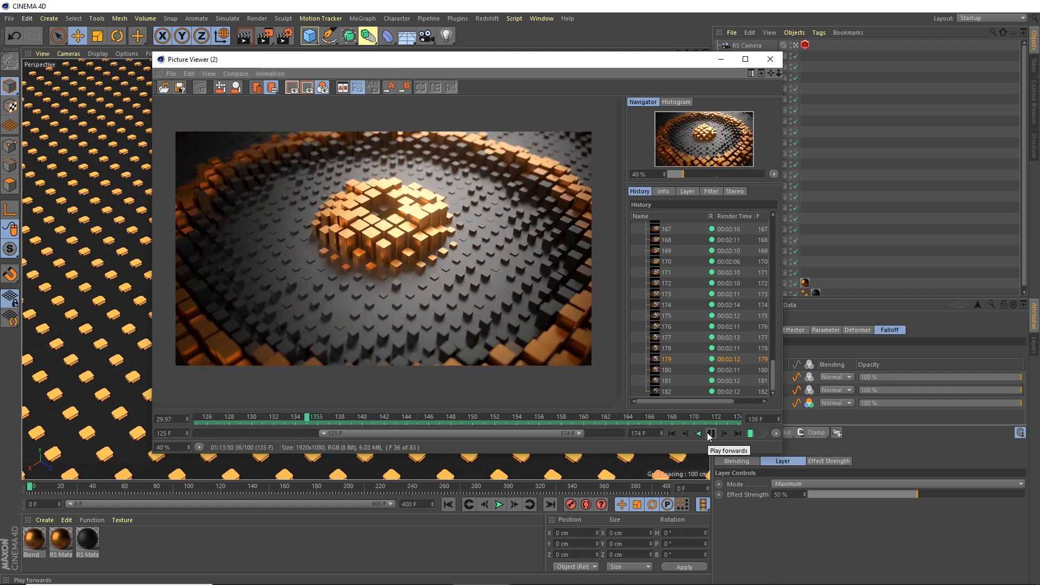
pyautogui.click(710, 433)
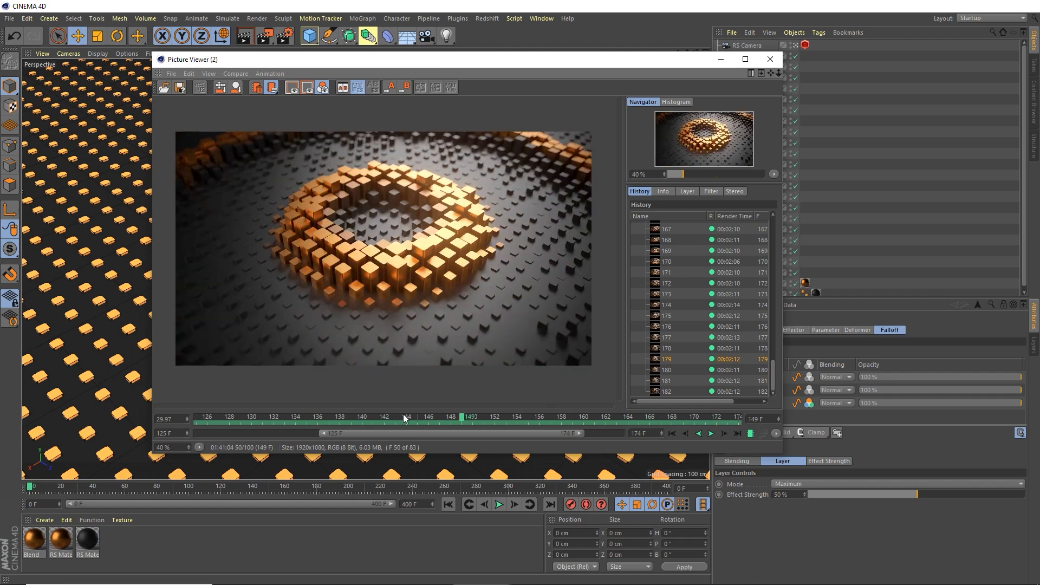
# Open the save options for the rendered frames and choose the Animation type with MP4 format.
pyautogui.click(180, 89)
pyautogui.click(157, 26)
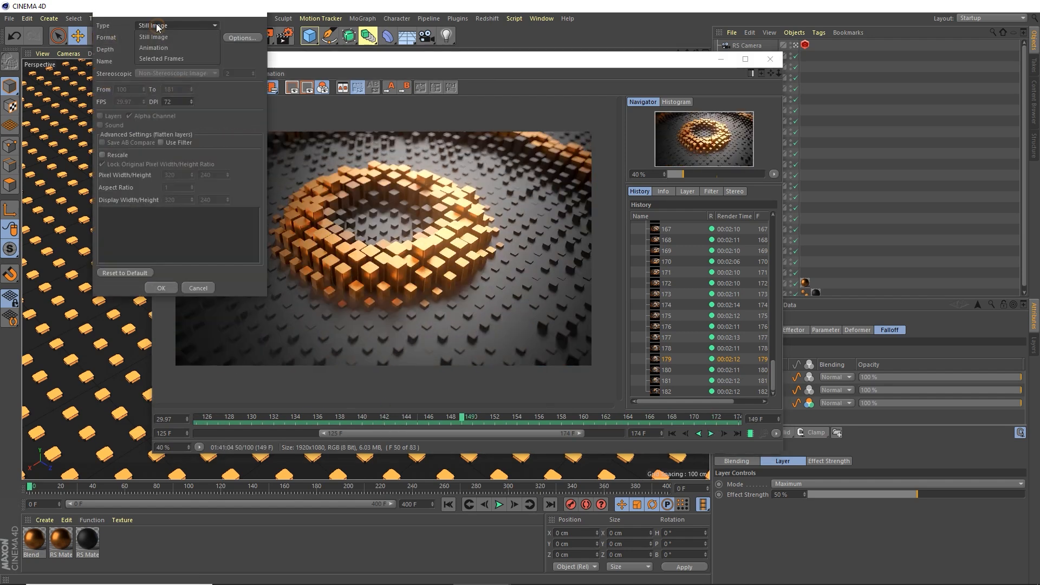
pyautogui.click(154, 47)
pyautogui.click(154, 37)
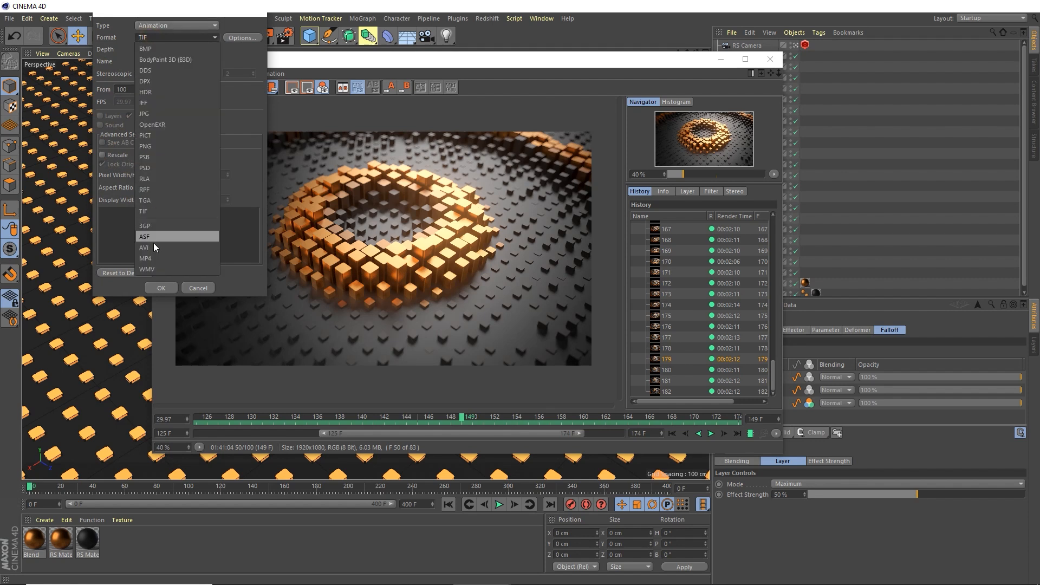
pyautogui.click(145, 259)
# Set the saved animation's range from frame 125 to frame 174 and accept the save options.
pyautogui.doubleClick(123, 89)
pyautogui.write('1')
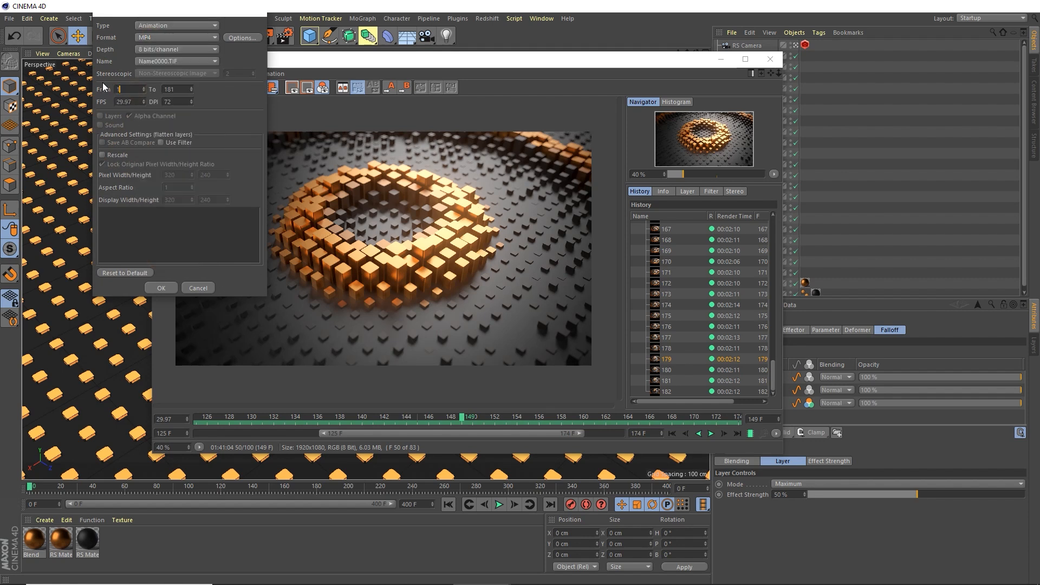
pyautogui.write('25')
pyautogui.doubleClick(182, 89)
pyautogui.write('174')
pyautogui.write('174')
pyautogui.click(161, 288)
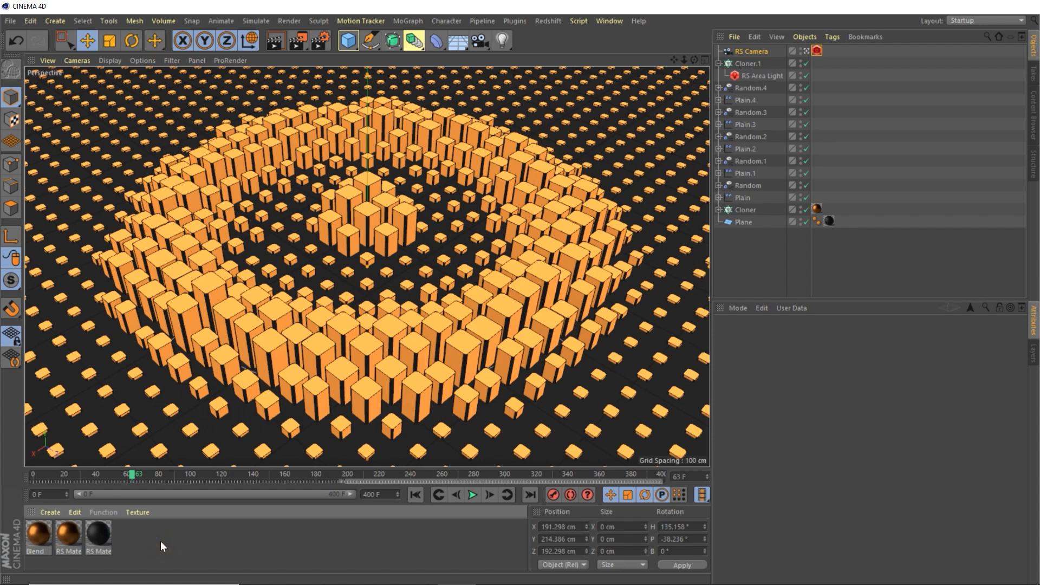
# Paste the six copied Redshift materials into the scene and open the Blend material's shader graph.
pyautogui.hotkey('ctrl', 'v')
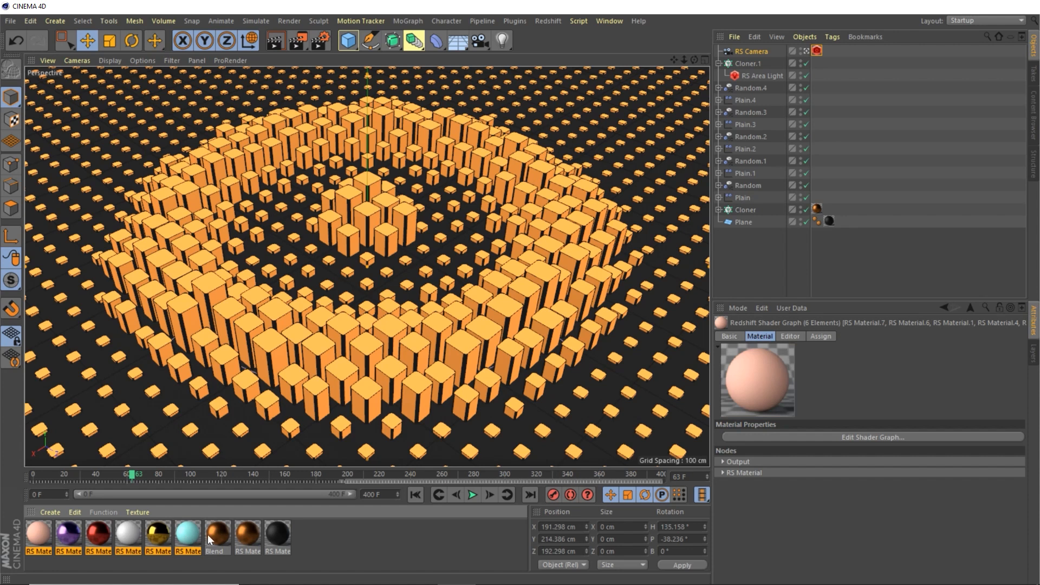
pyautogui.click(340, 535)
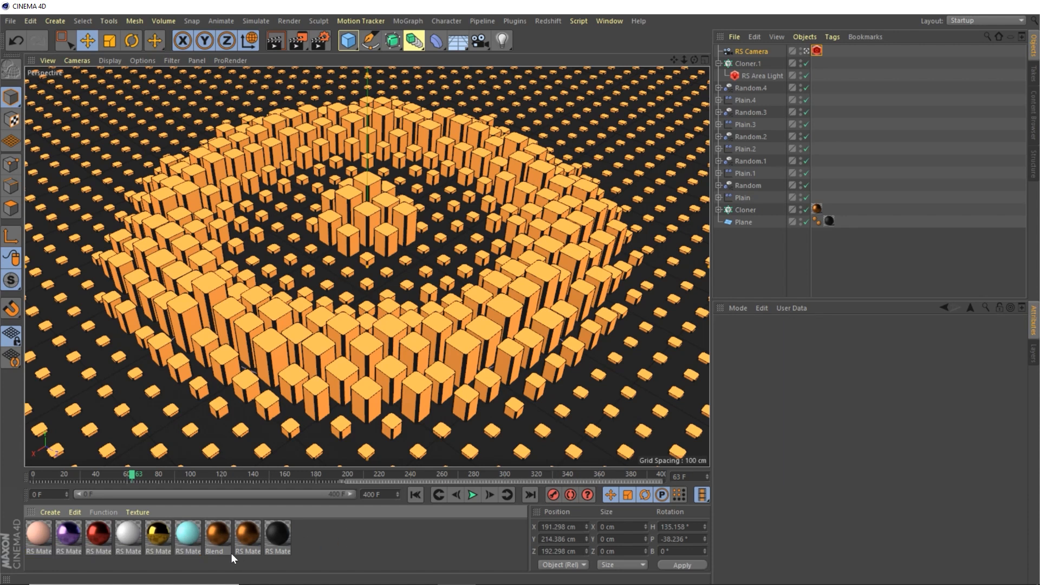
pyautogui.doubleClick(216, 537)
pyautogui.moveTo(251, 28); pyautogui.dragTo(631, 114)
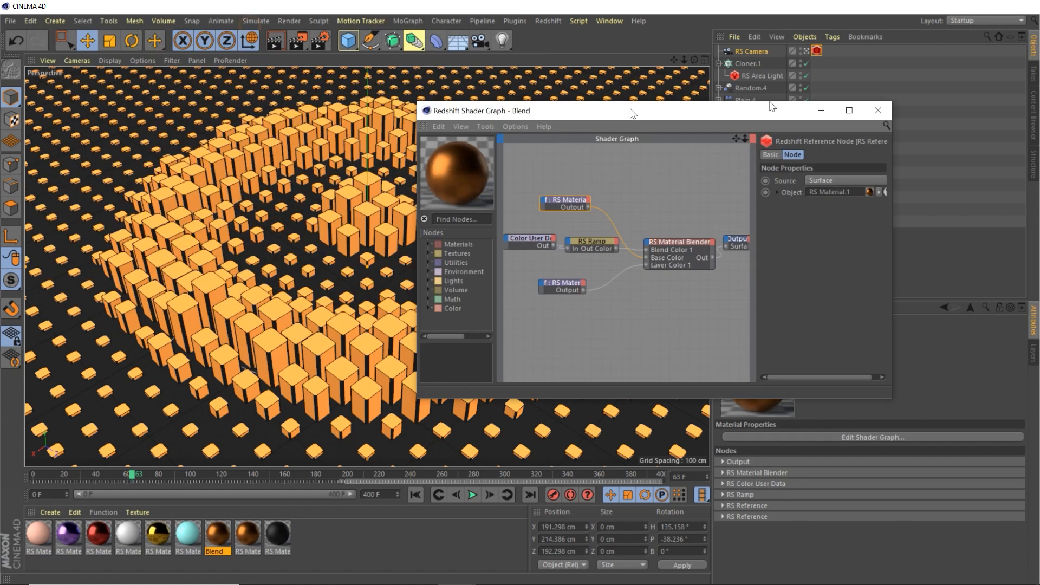
# Open the Redshift RenderView and place the Blend shader graph beside it.
pyautogui.click(548, 21)
pyautogui.click(564, 109)
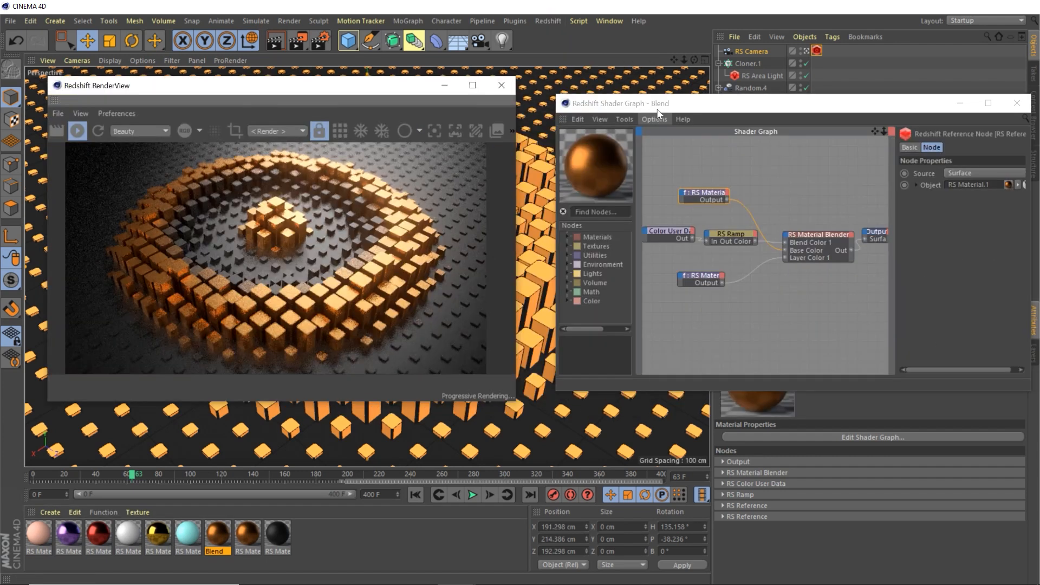
pyautogui.moveTo(655, 105); pyautogui.dragTo(636, 101)
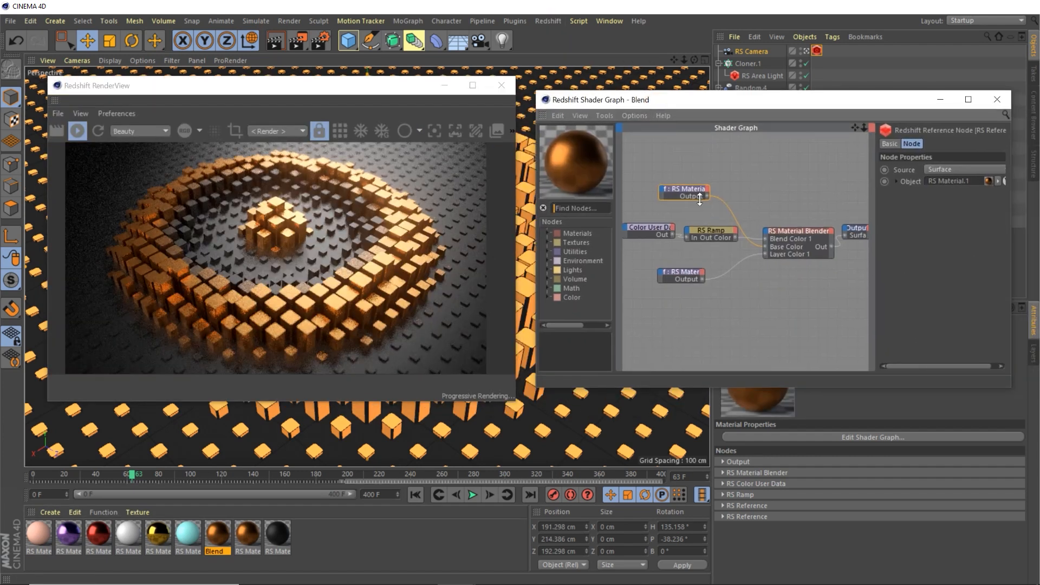
pyautogui.moveTo(711, 101); pyautogui.dragTo(691, 100)
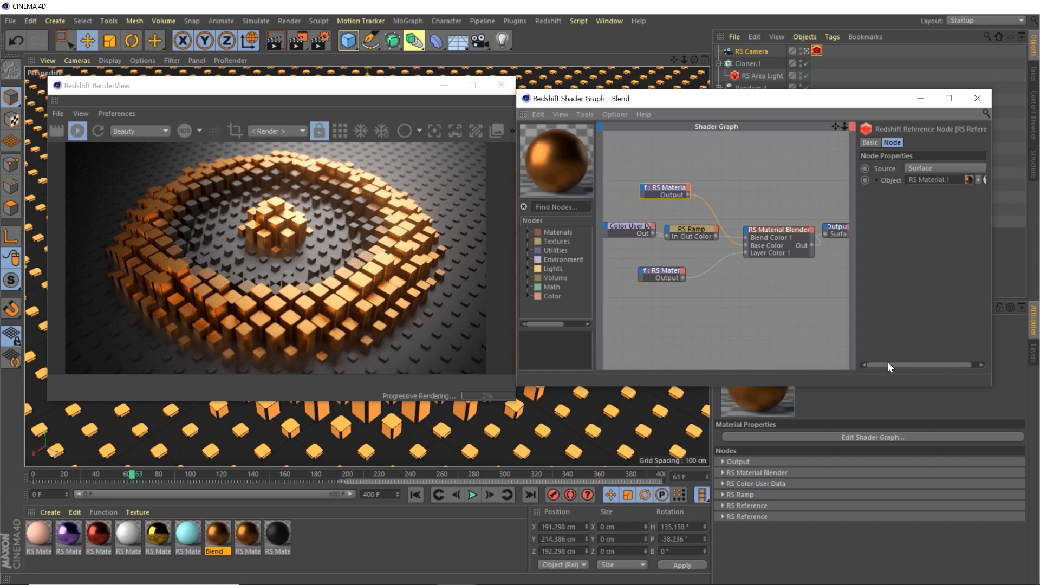
# Replace the material in the reference node feeding the blender's Base Color with the turquoise material.
pyautogui.moveTo(887, 364); pyautogui.dragTo(895, 364)
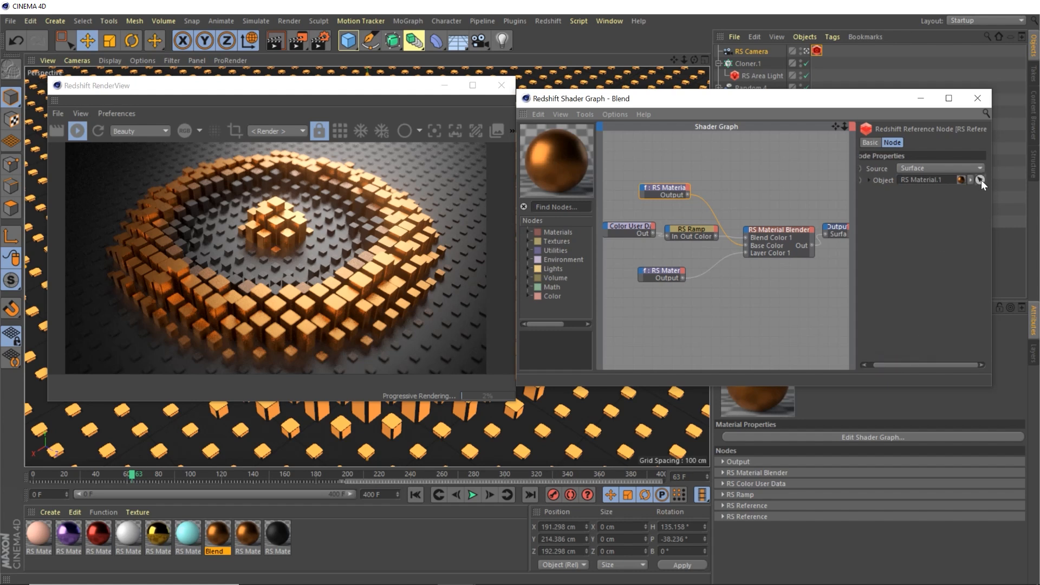
pyautogui.click(980, 180)
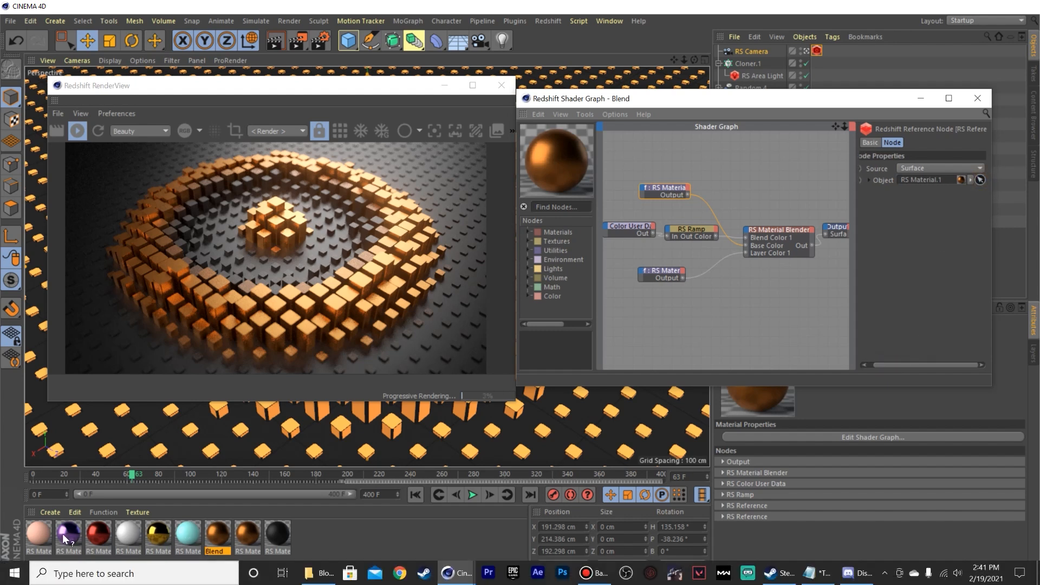
pyautogui.click(186, 536)
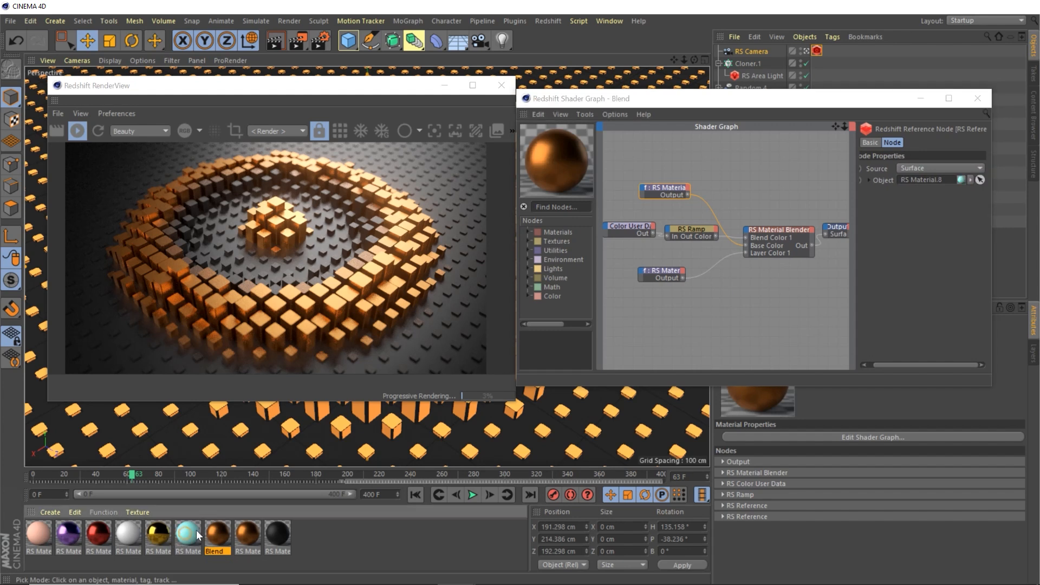
# Replace the material in the reference node feeding Layer Color 1 with the peach material and check the render.
pyautogui.click(682, 268)
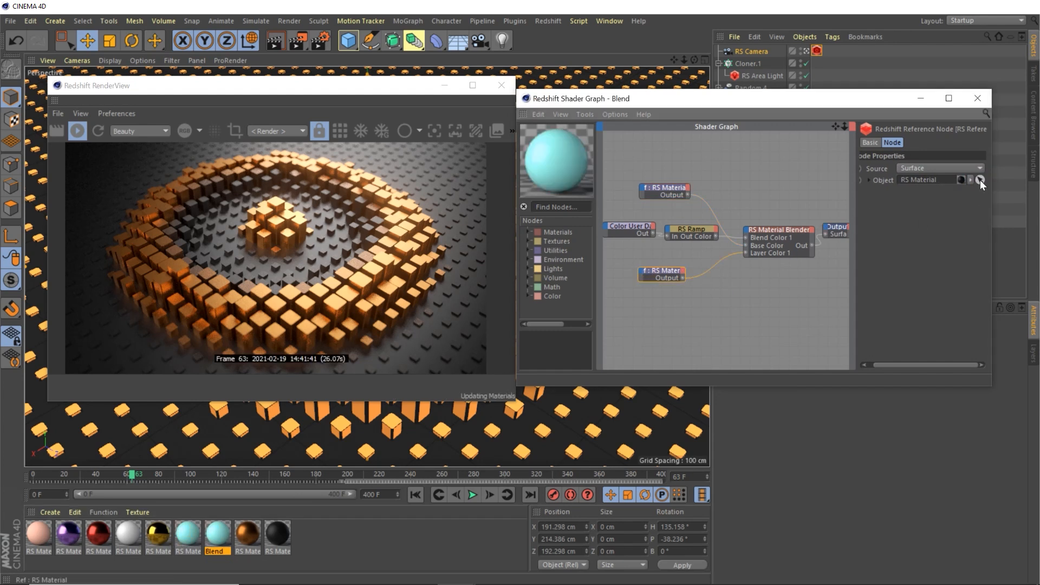
pyautogui.click(979, 180)
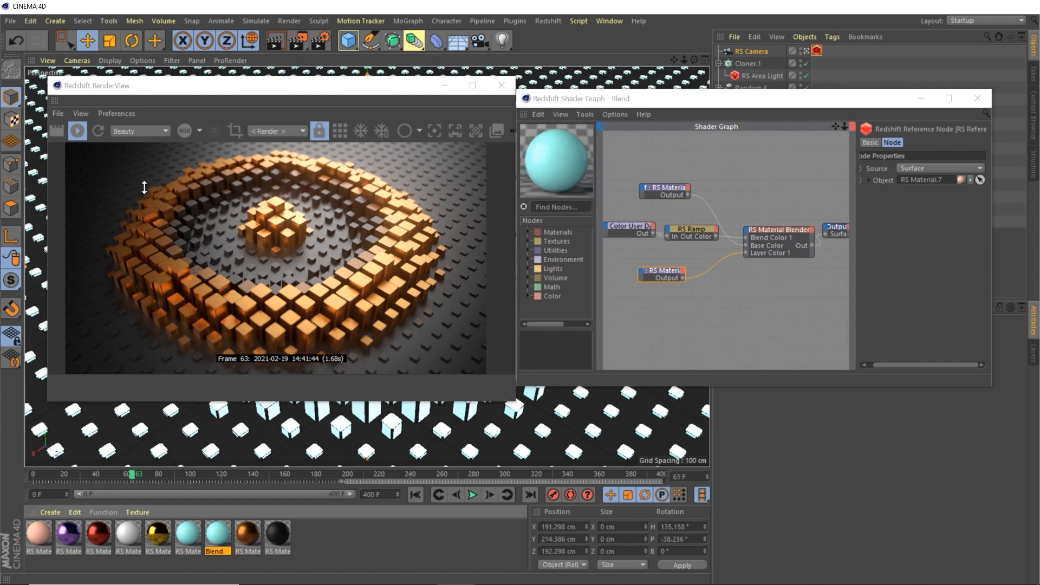
pyautogui.click(252, 90)
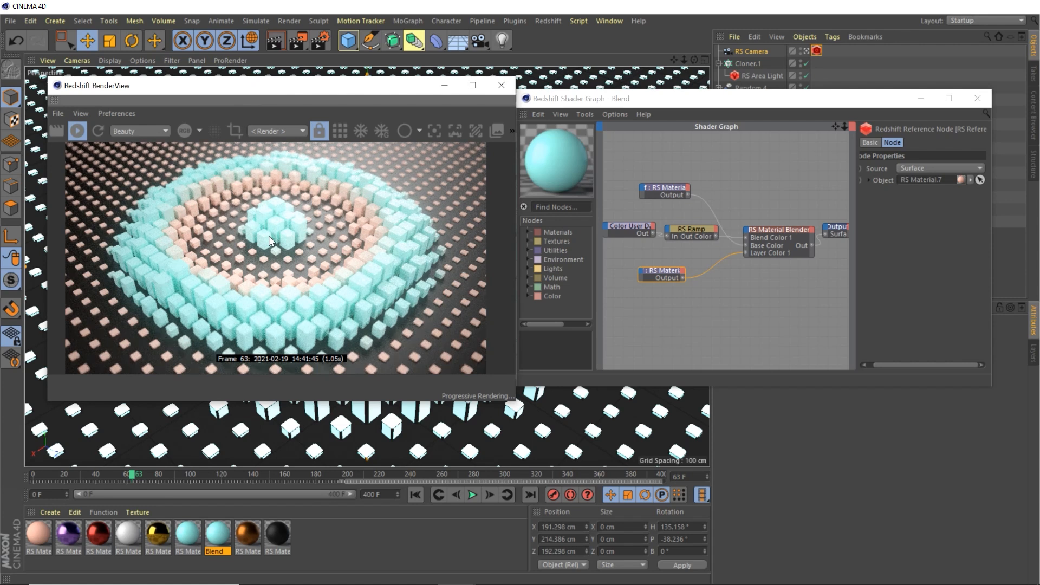
# Move the shader graph off the object list and apply the peach material to the Plane.
pyautogui.moveTo(640, 101); pyautogui.dragTo(278, 84)
pyautogui.moveTo(35, 538); pyautogui.dragTo(738, 222)
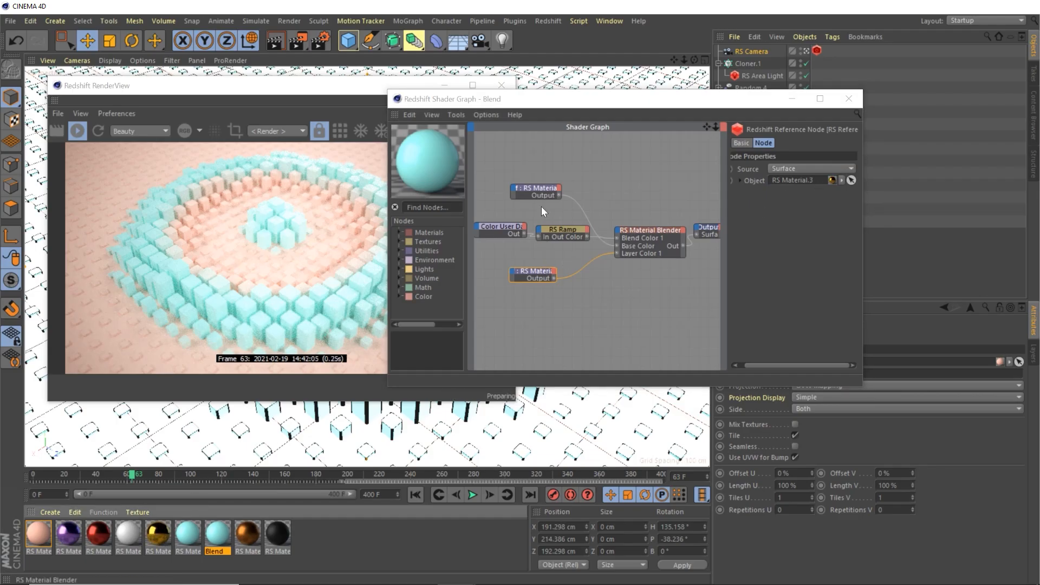
# Reference the purple material in the node that feeds the blender's Base Color.
pyautogui.click(538, 188)
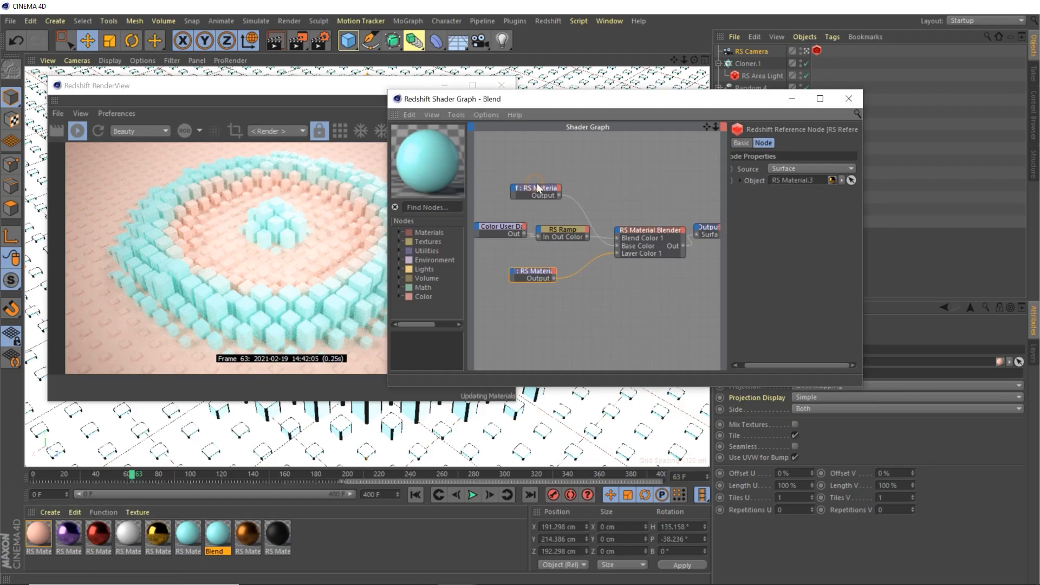
pyautogui.click(850, 181)
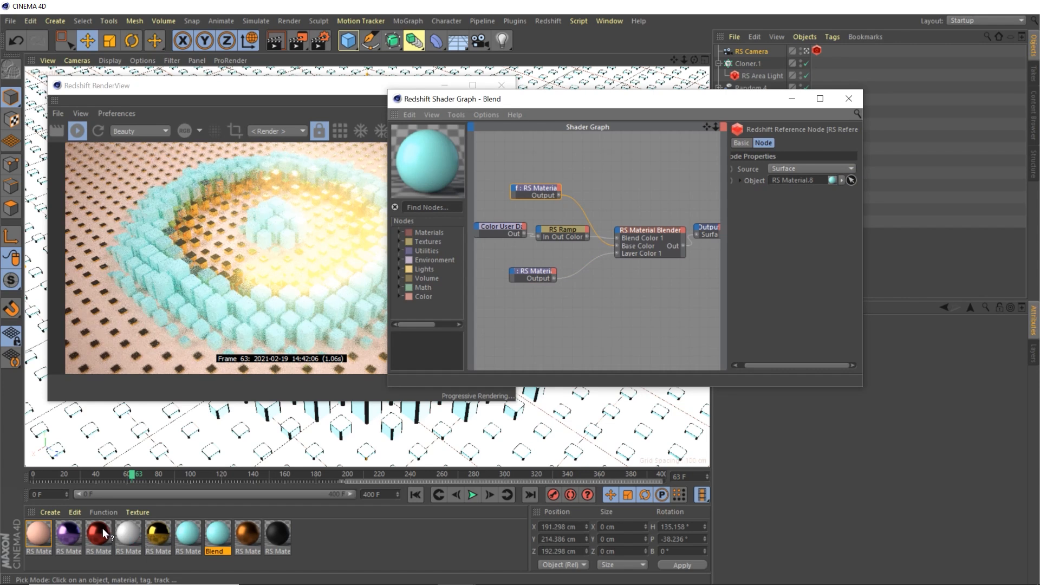
pyautogui.click(68, 534)
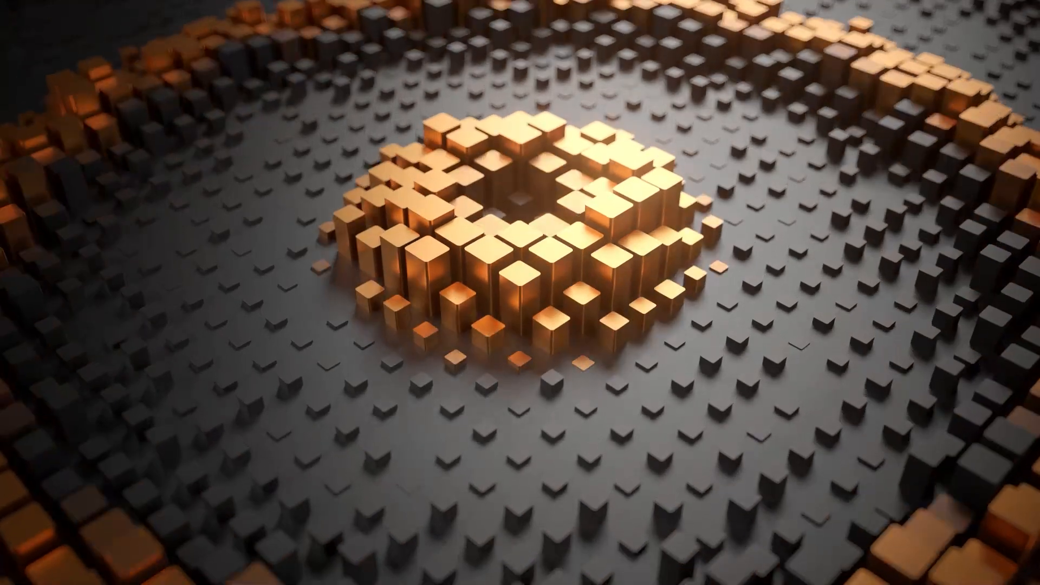